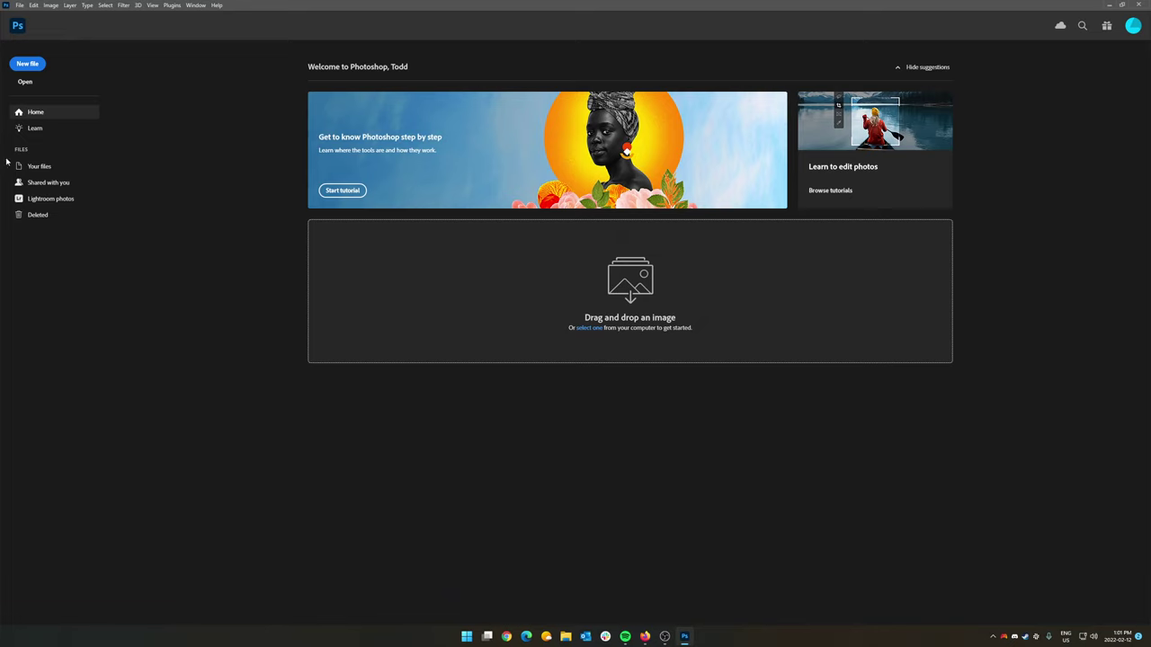
# Create an 18 × 24 inch, 150 ppi document (2700 × 3600 px)
pyautogui.click(42, 65)
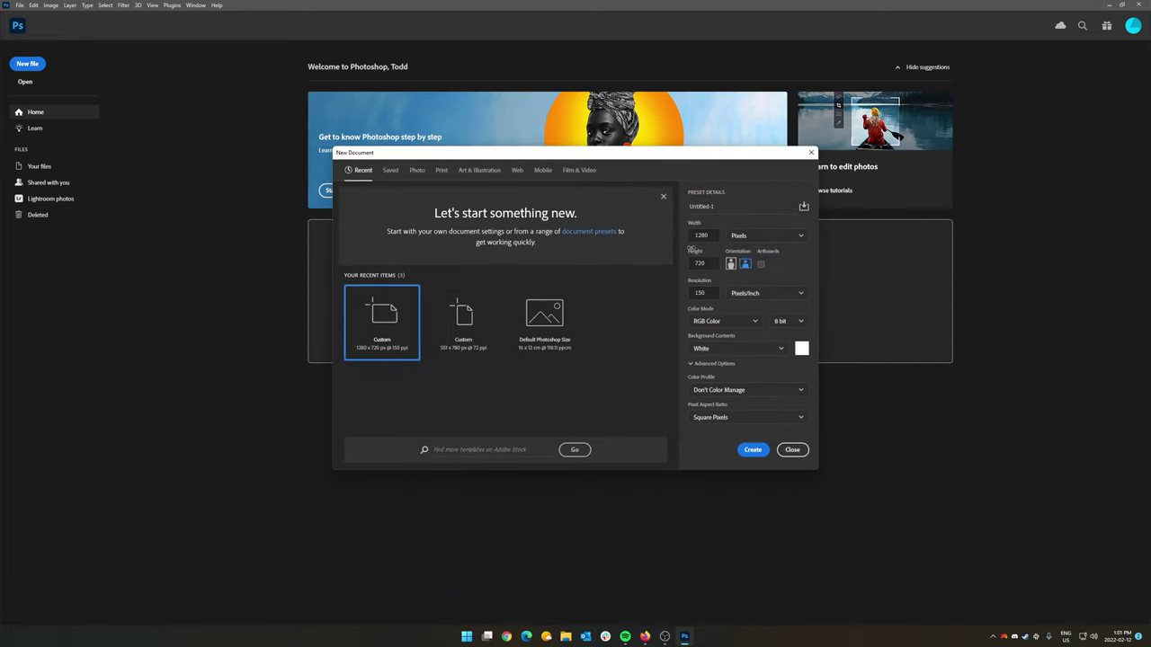
pyautogui.click(763, 236)
pyautogui.click(742, 267)
pyautogui.click(702, 235)
pyautogui.write('18')
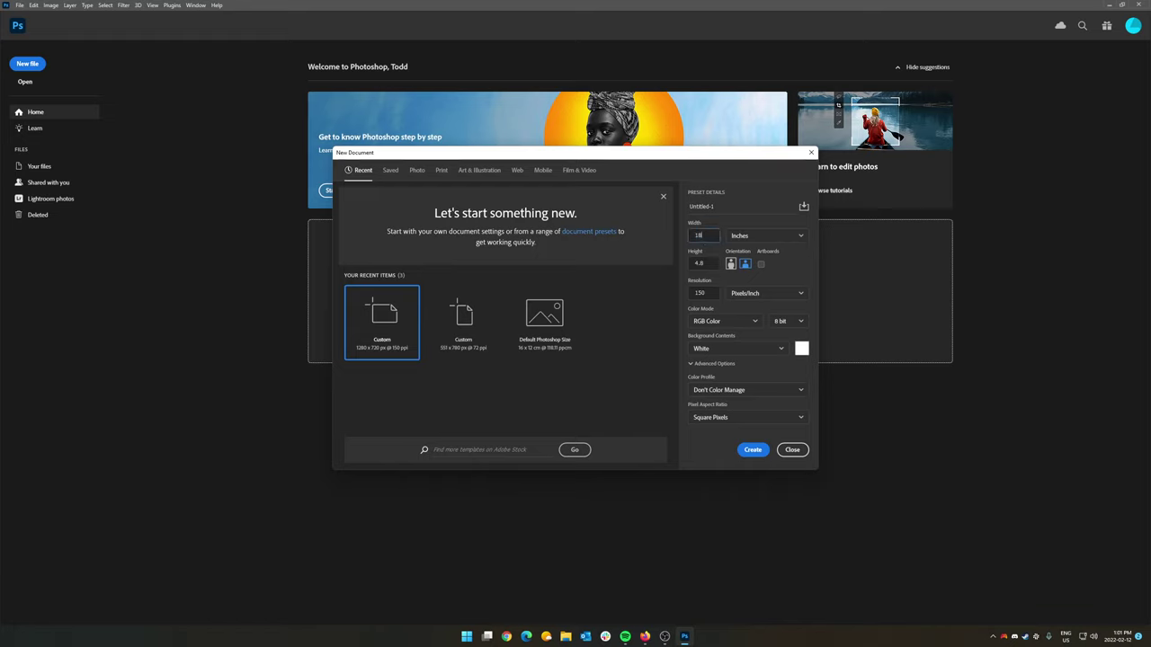
pyautogui.press('Tab')
pyautogui.press('Tab')
pyautogui.write('24')
pyautogui.press('Return')
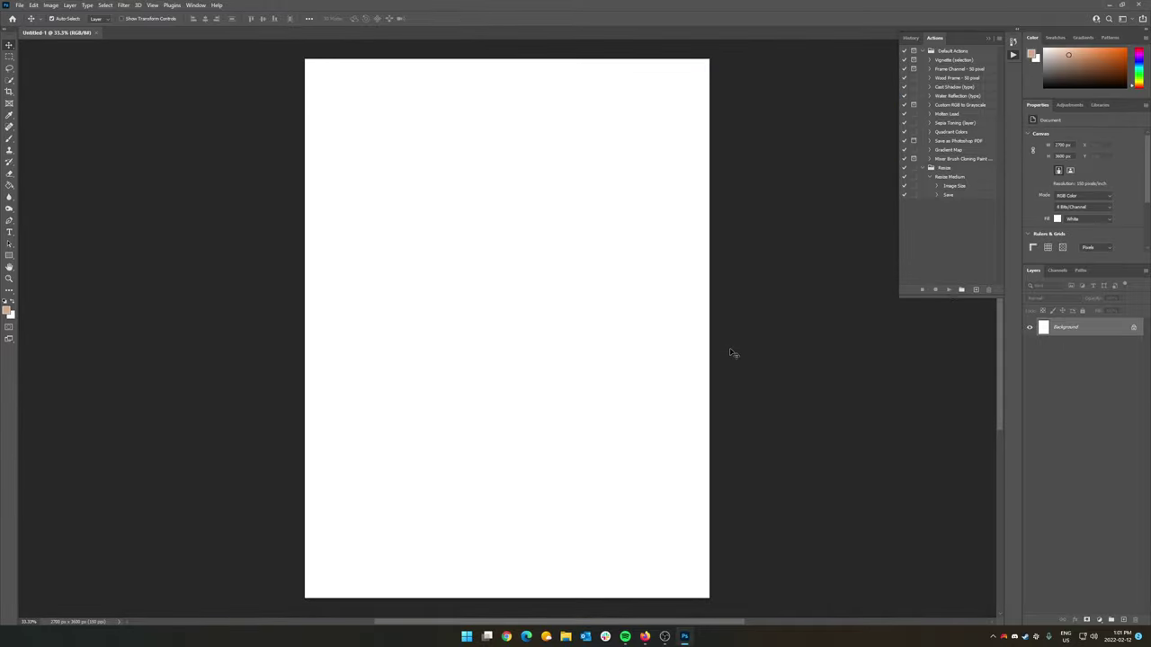
# Copy the Mad Max reference poster image from Firefox
pyautogui.click(1012, 56)
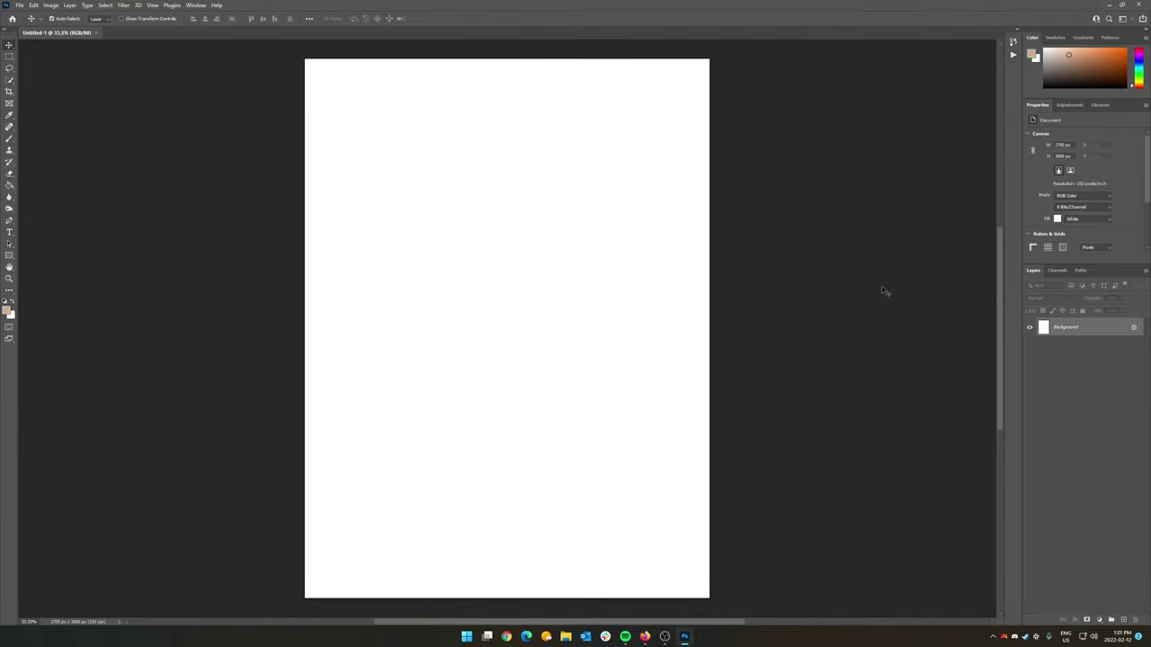
pyautogui.click(645, 636)
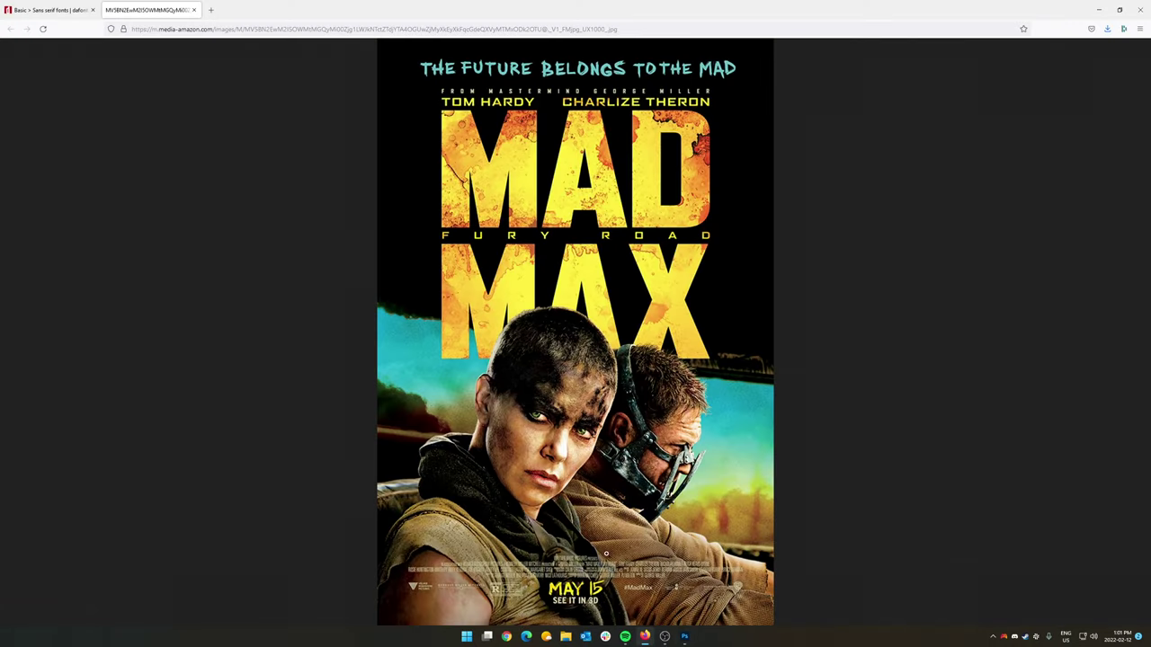
pyautogui.rightClick(463, 288)
pyautogui.click(509, 318)
# Paste the poster into the canvas's bottom-right and add an empty Layer 2 beneath it
pyautogui.hotkey('alt', 'Tab')
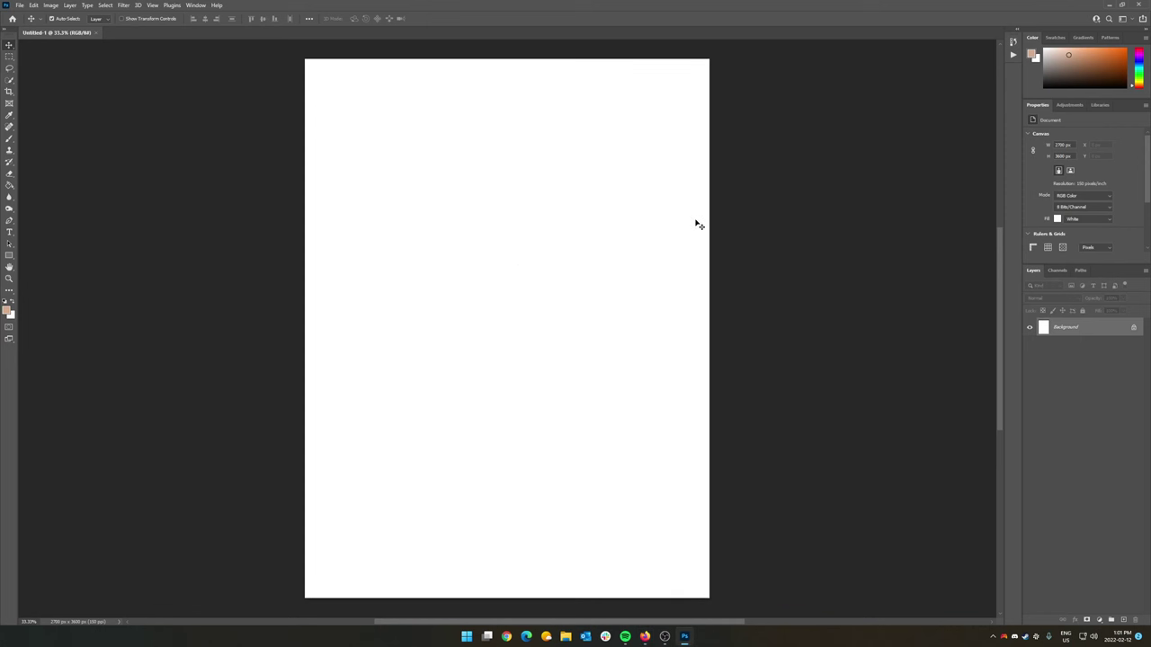
pyautogui.hotkey('ctrl', 'v')
pyautogui.moveTo(497, 309); pyautogui.dragTo(624, 466)
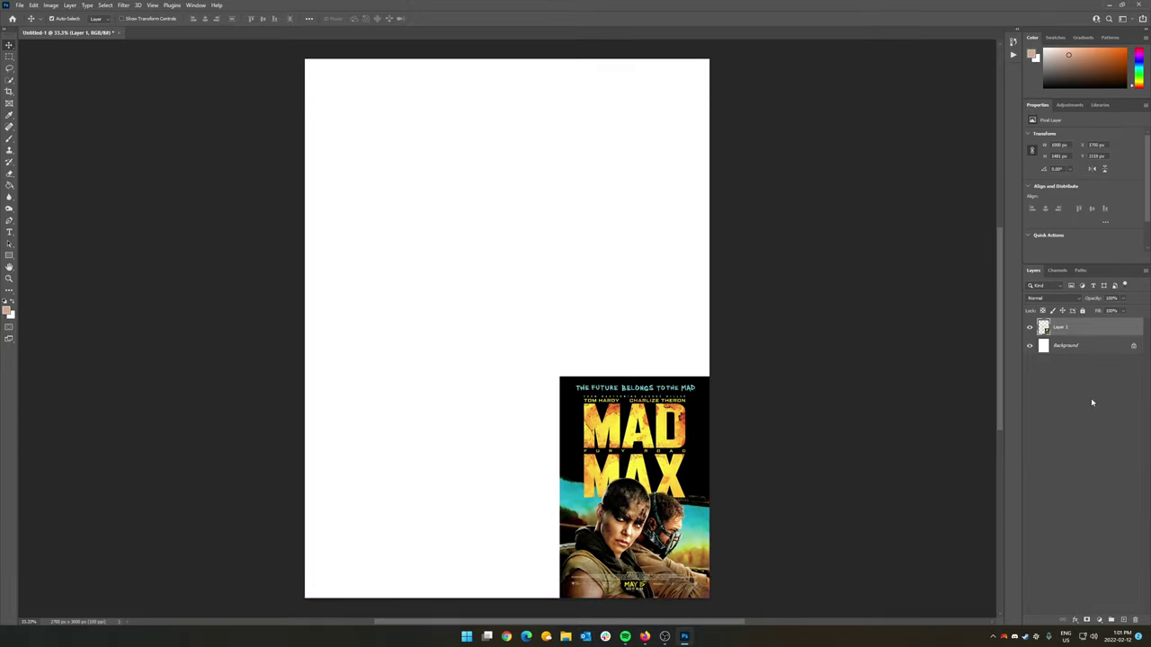
pyautogui.click(1123, 619)
pyautogui.moveTo(1065, 329); pyautogui.dragTo(1064, 356)
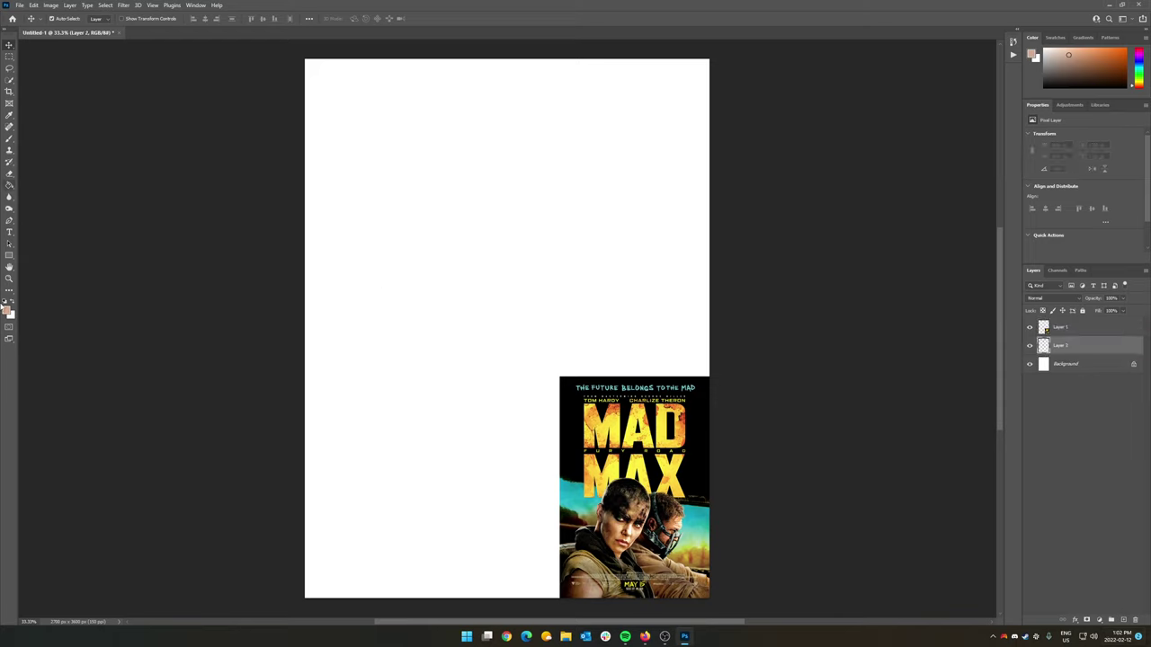
# Fill Layer 2 with default black using the Paint Bucket
pyautogui.click(10, 184)
pyautogui.press('d')
pyautogui.click(384, 213)
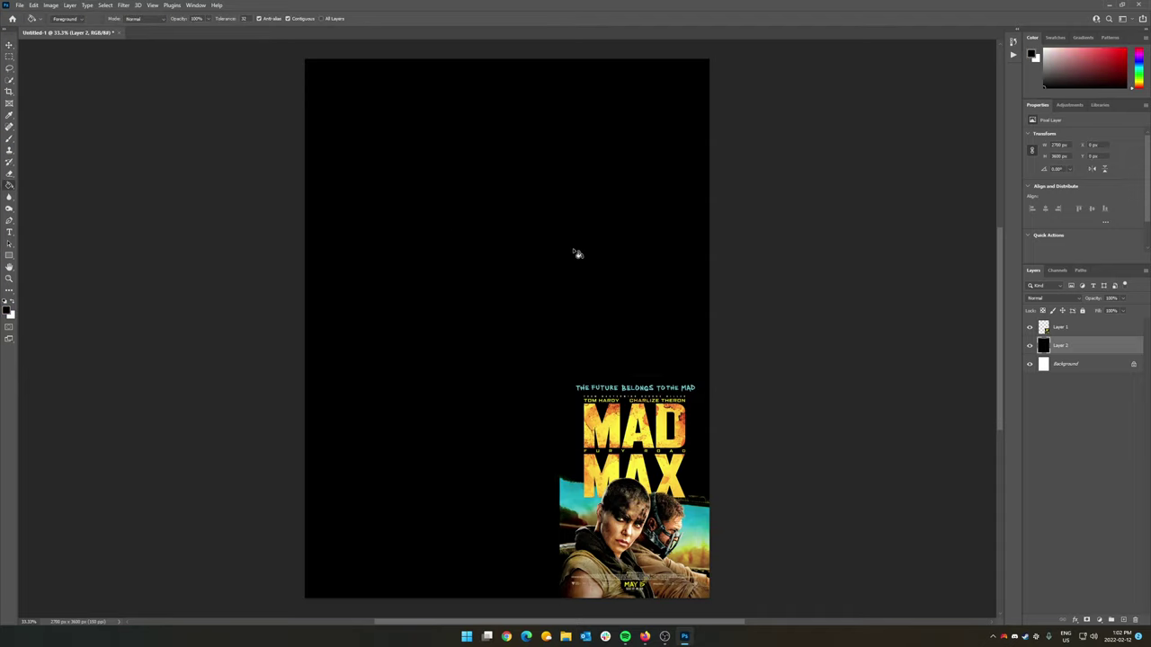
pyautogui.press('v')
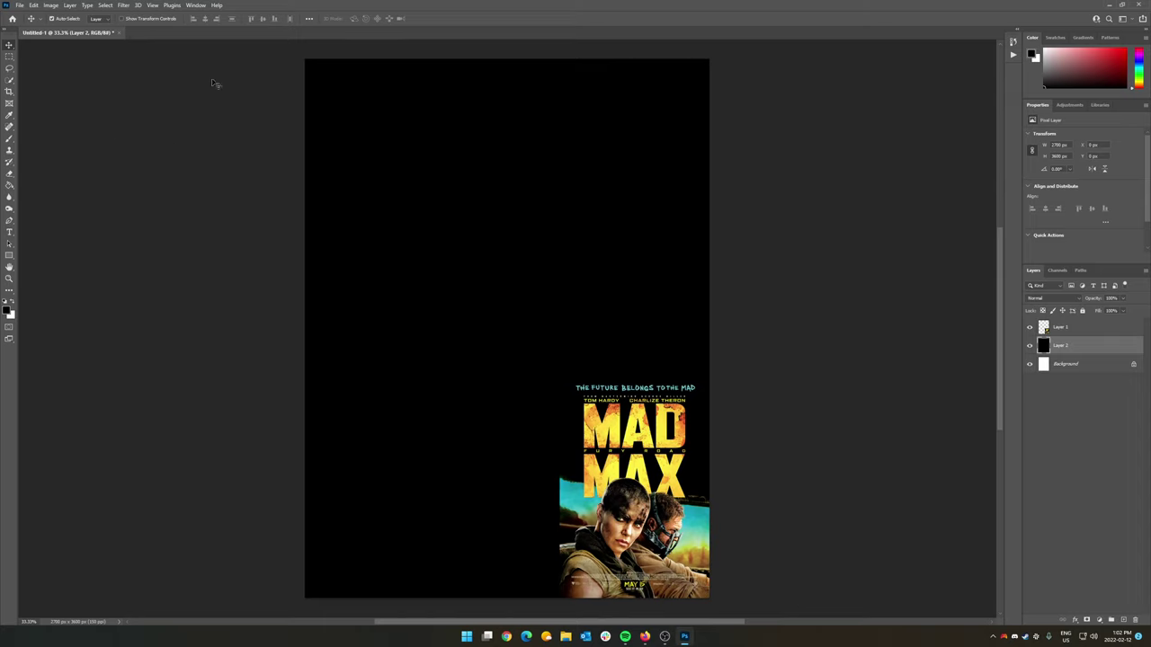
# Type a white two-line MAD MAX title near the canvas's top-left
pyautogui.click(10, 232)
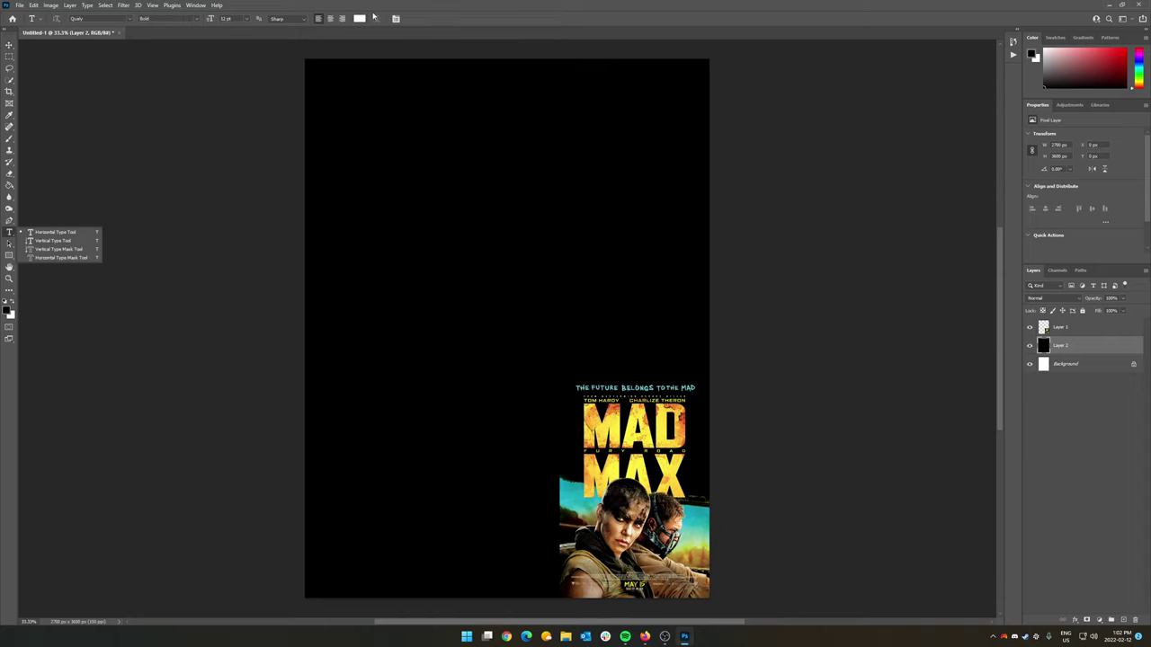
pyautogui.click(54, 232)
pyautogui.click(52, 259)
pyautogui.click(9, 235)
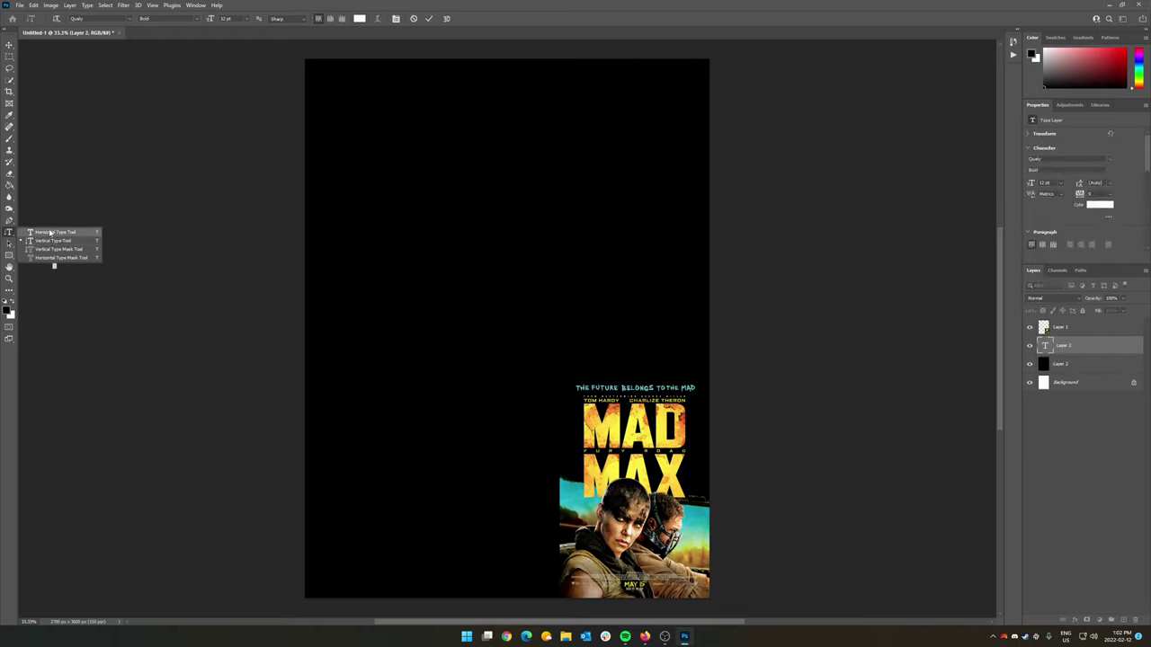
pyautogui.click(54, 232)
pyautogui.click(360, 158)
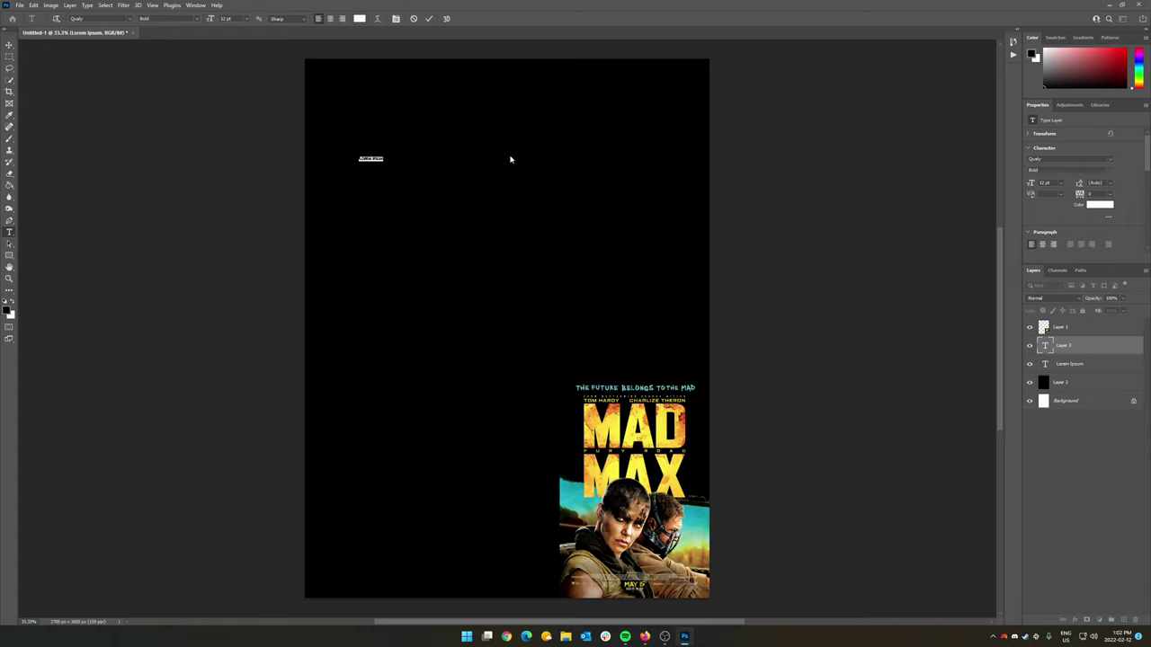
pyautogui.write('MAD')
pyautogui.click(9, 45)
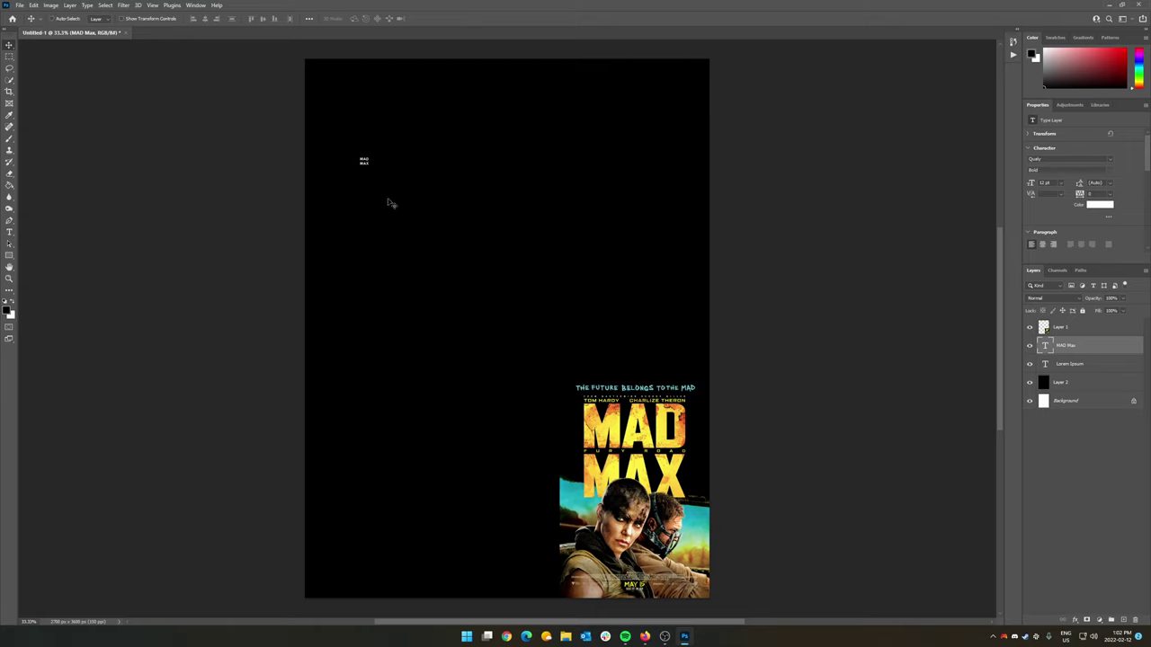
pyautogui.hotkey('ctrl', 't')
# Scale MAD MAX up across the upper half of the poster and commit it
pyautogui.moveTo(366, 168); pyautogui.dragTo(680, 328)
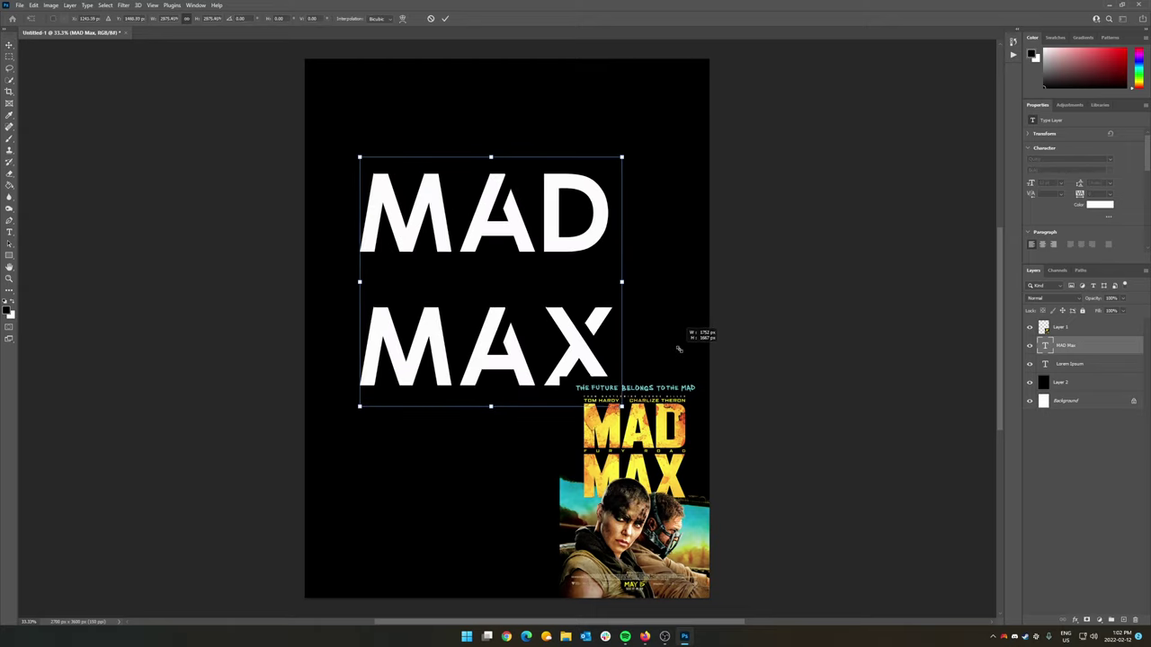
pyautogui.moveTo(541, 173); pyautogui.dragTo(528, 149)
pyautogui.press('Return')
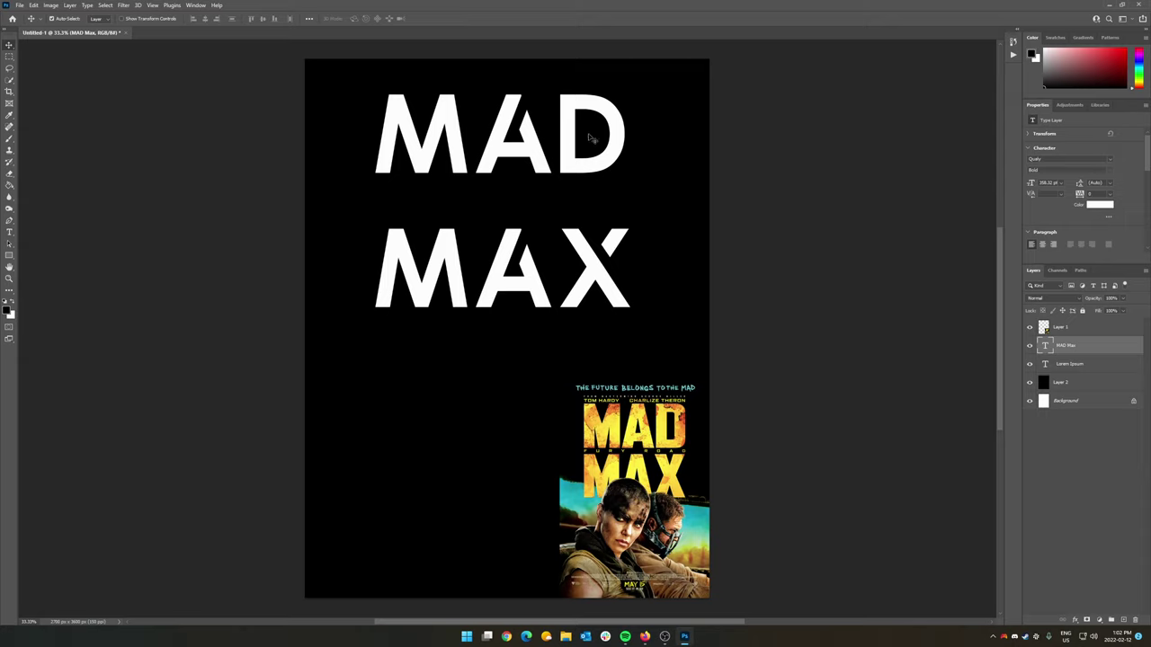
pyautogui.press('t')
pyautogui.moveTo(383, 124); pyautogui.dragTo(662, 316)
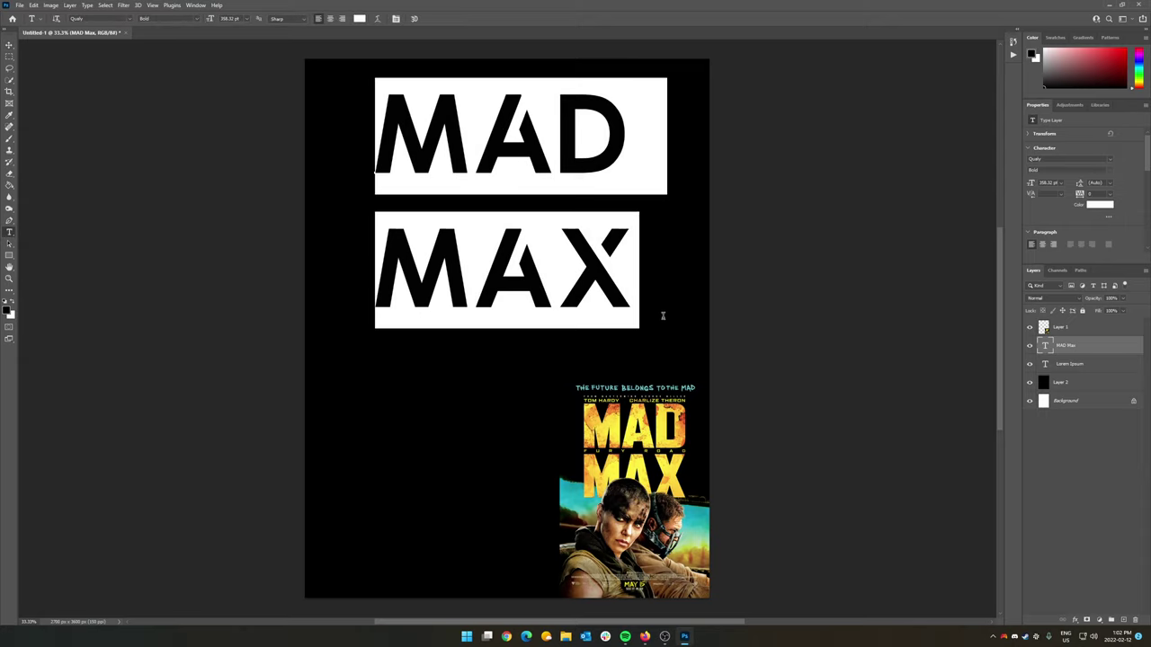
# Colour the MAD MAX text with the yellow sampled from the poster's lettering
pyautogui.click(1097, 204)
pyautogui.write('fce73f')
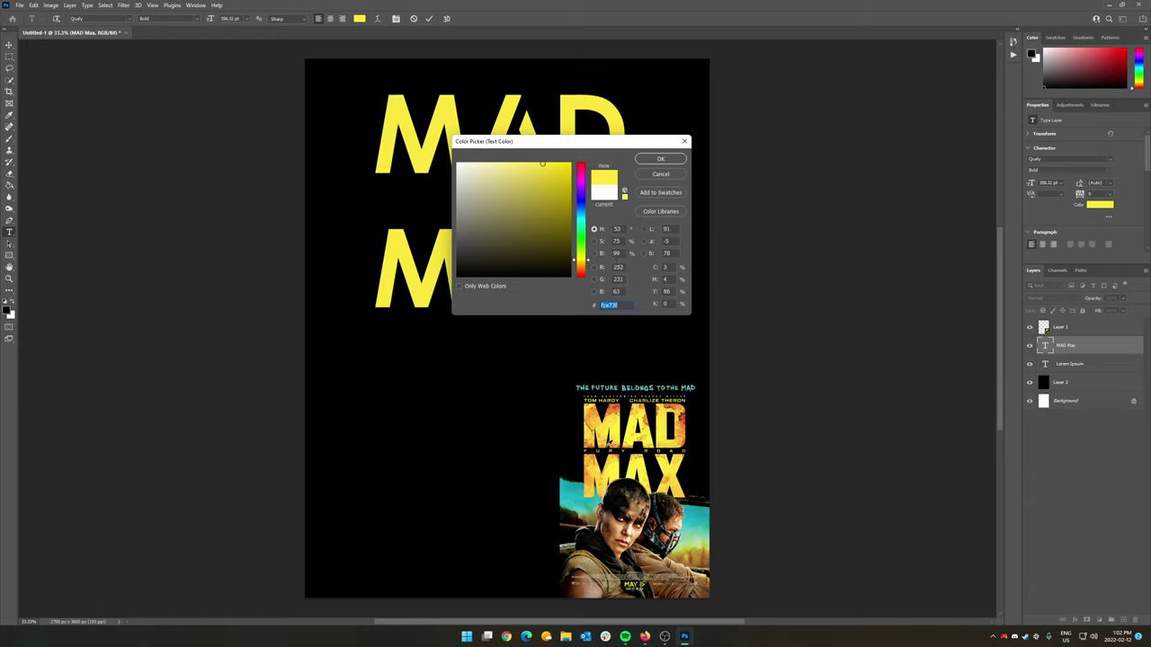
pyautogui.click(622, 433)
pyautogui.click(657, 158)
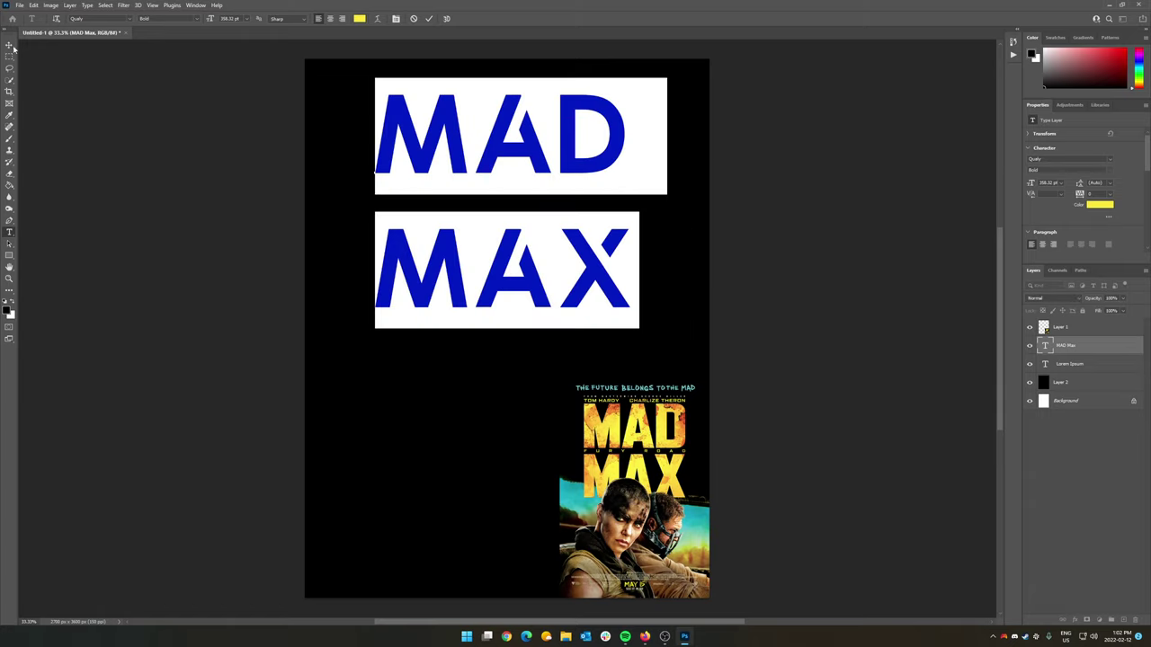
pyautogui.click(10, 45)
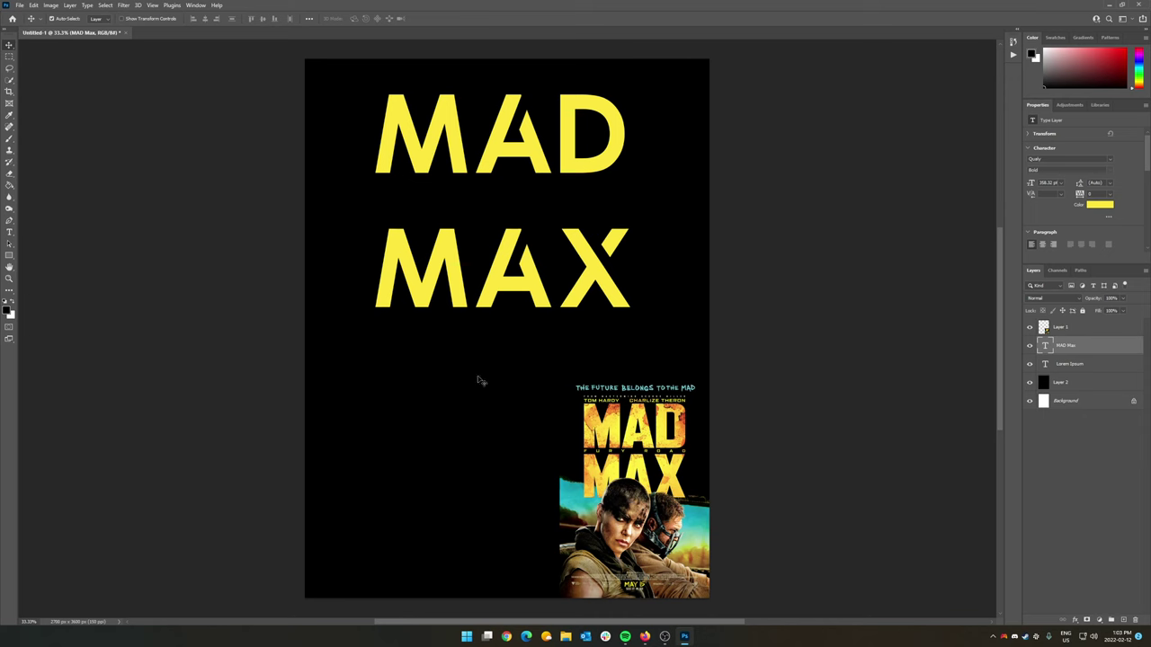
pyautogui.click(644, 636)
# Preview the Sans serif fonts with the text MAD MAX at Large size
pyautogui.click(45, 10)
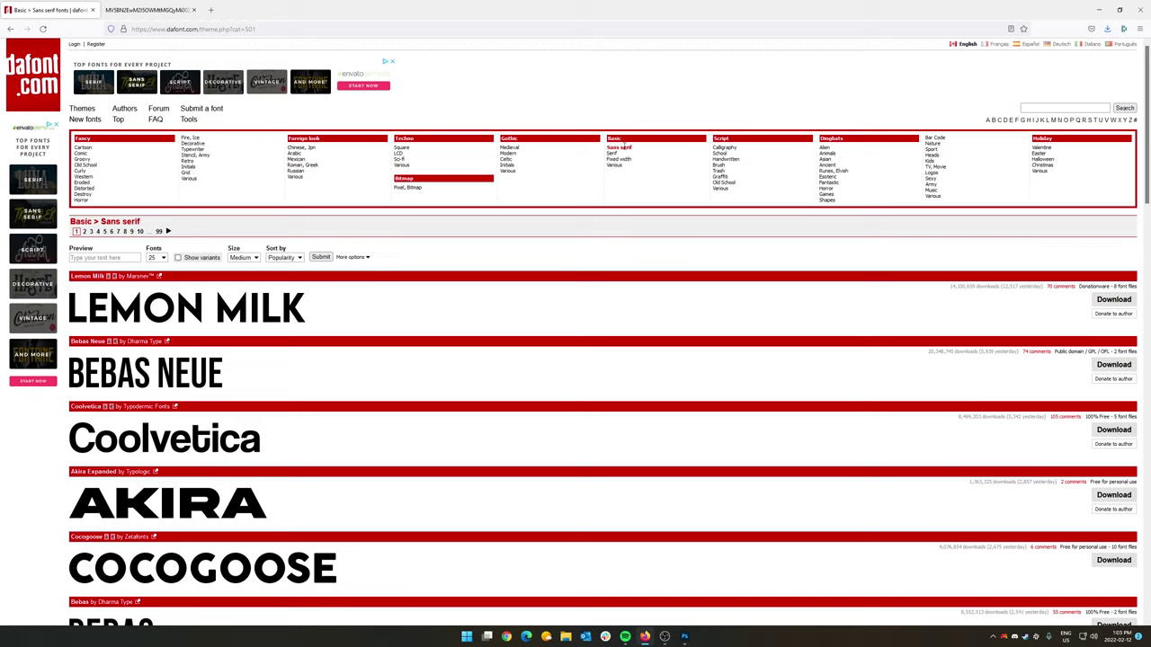
pyautogui.click(119, 257)
pyautogui.write('MAD MAX')
pyautogui.click(243, 257)
pyautogui.click(238, 303)
pyautogui.click(321, 258)
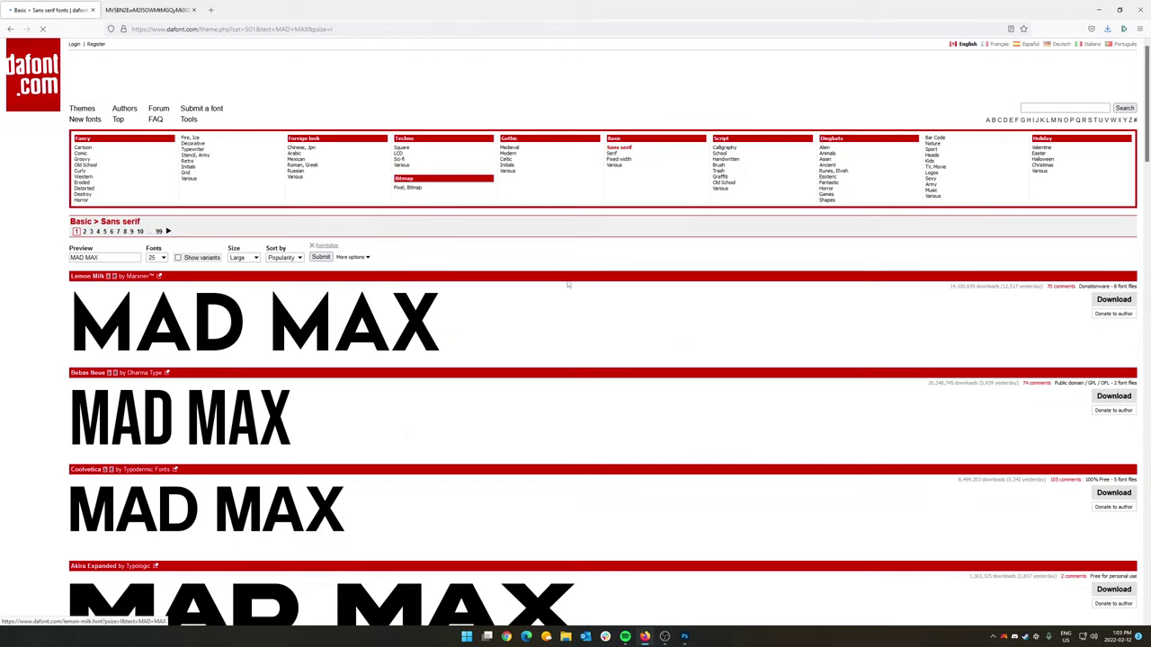
# Scroll through page 1 to its end, comparing fonts against the Fury Road poster
pyautogui.scroll(-5, 397, 329)
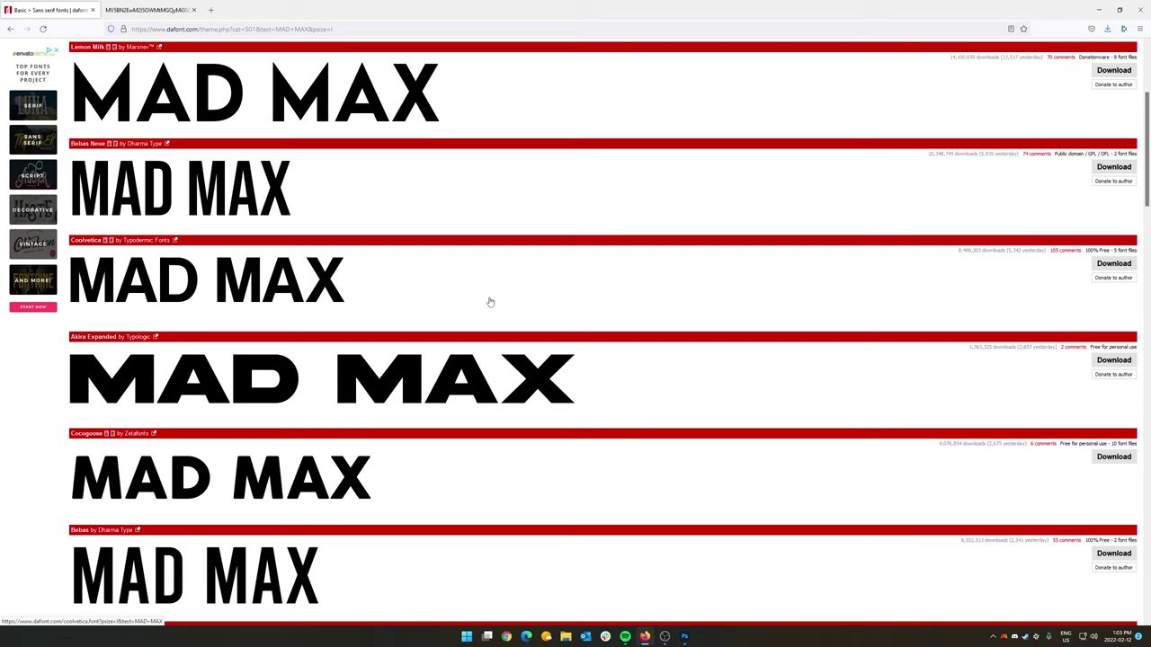
pyautogui.click(167, 10)
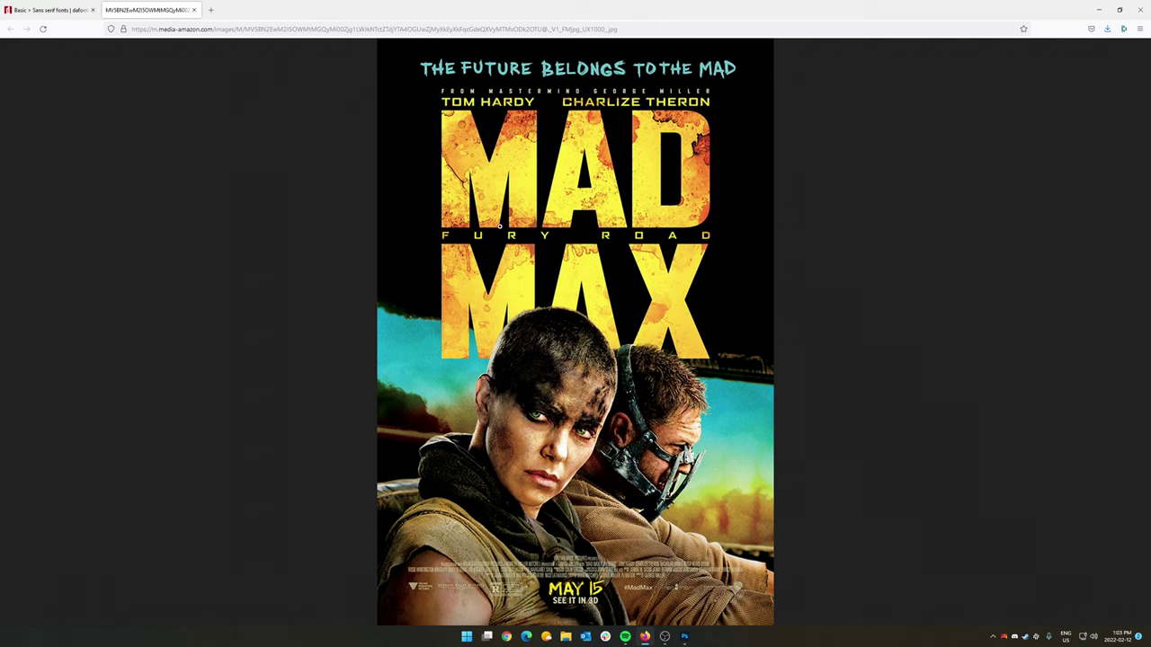
pyautogui.click(49, 10)
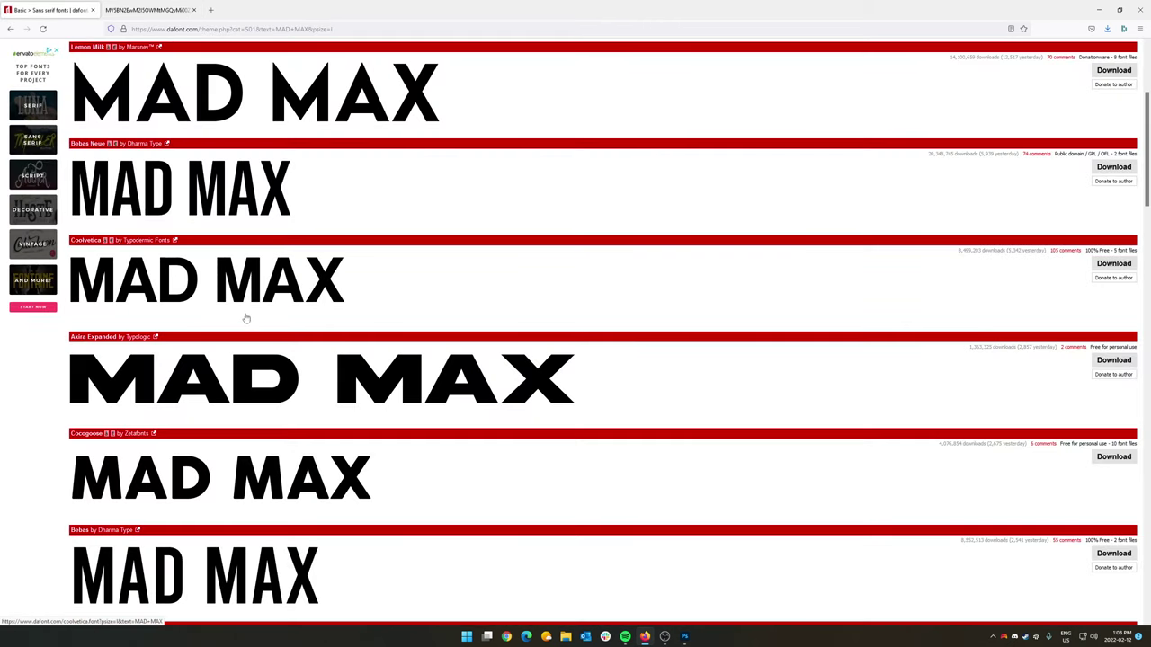
pyautogui.scroll(-2, 184, 369)
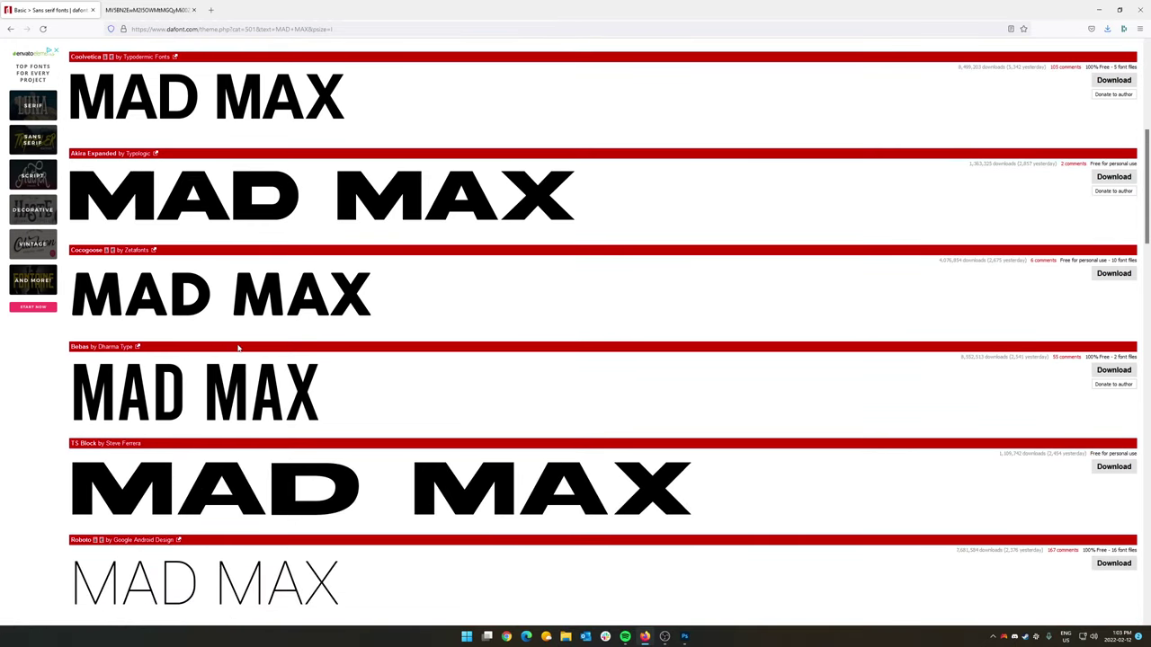
pyautogui.scroll(-4, 238, 348)
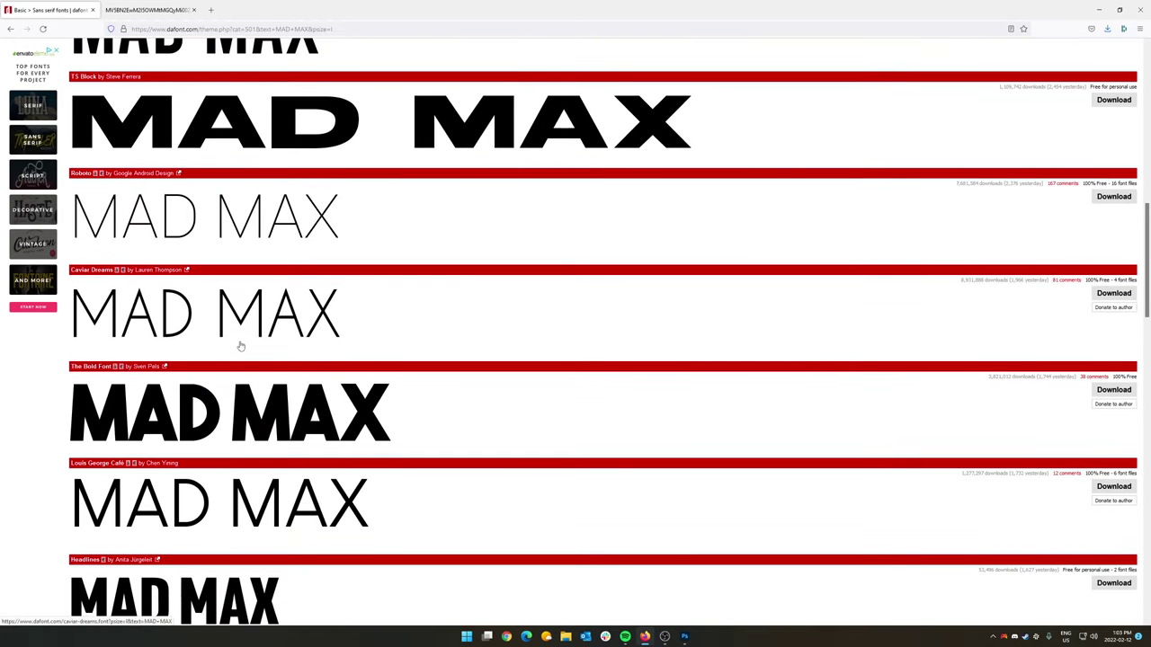
pyautogui.scroll(-3, 198, 401)
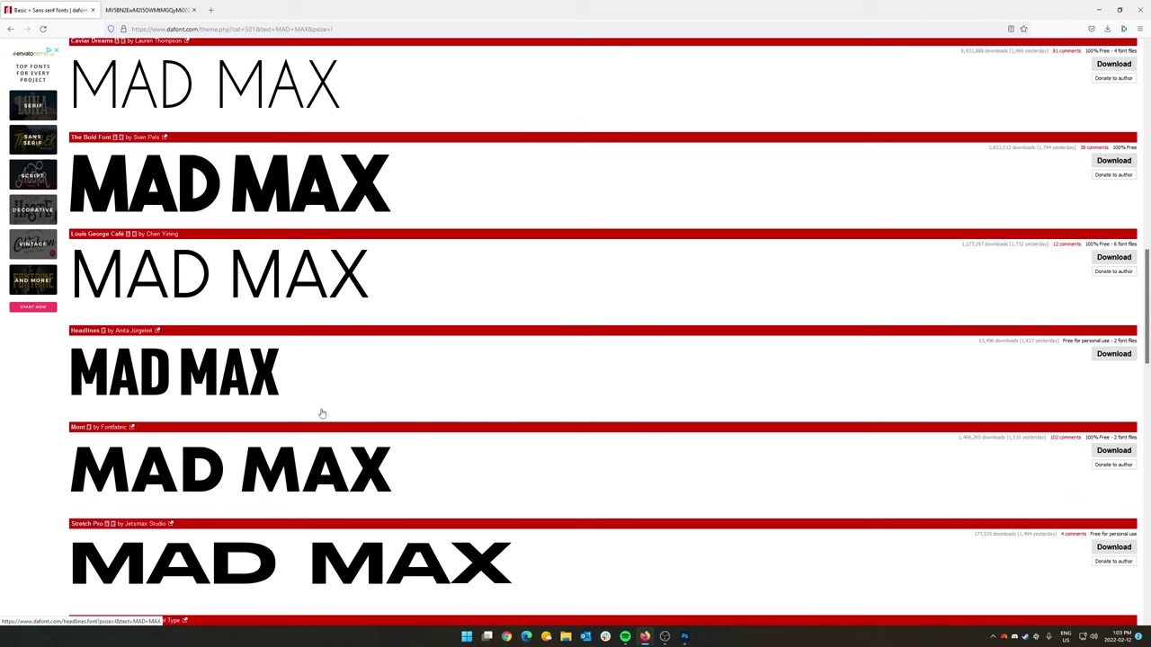
pyautogui.click(154, 11)
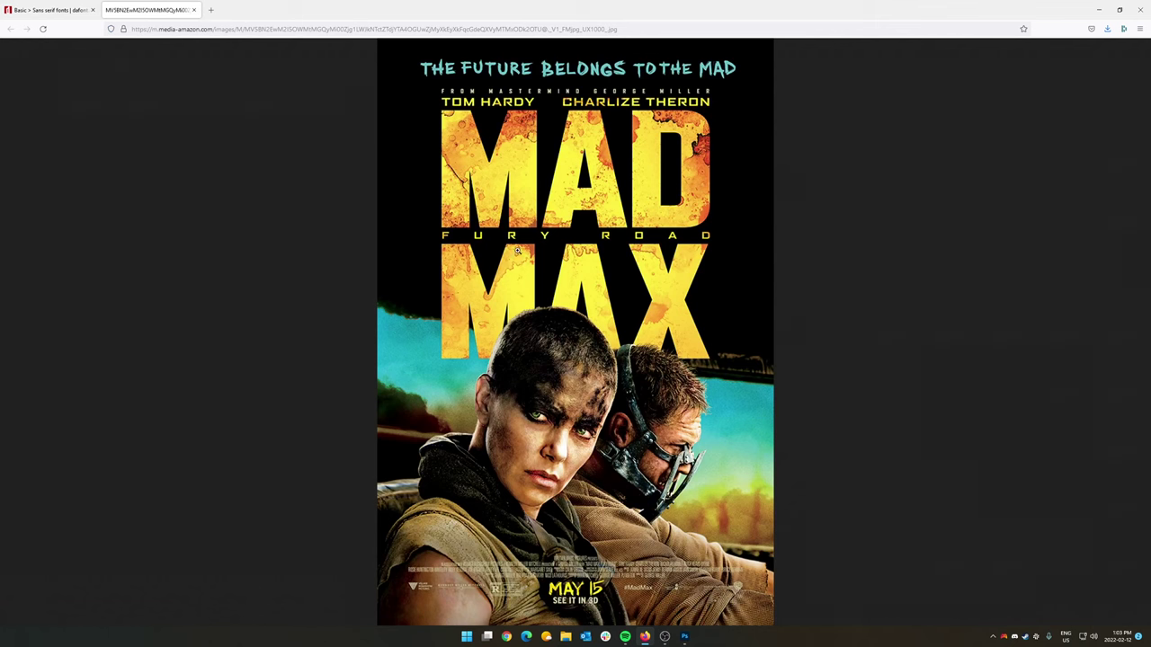
pyautogui.click(50, 10)
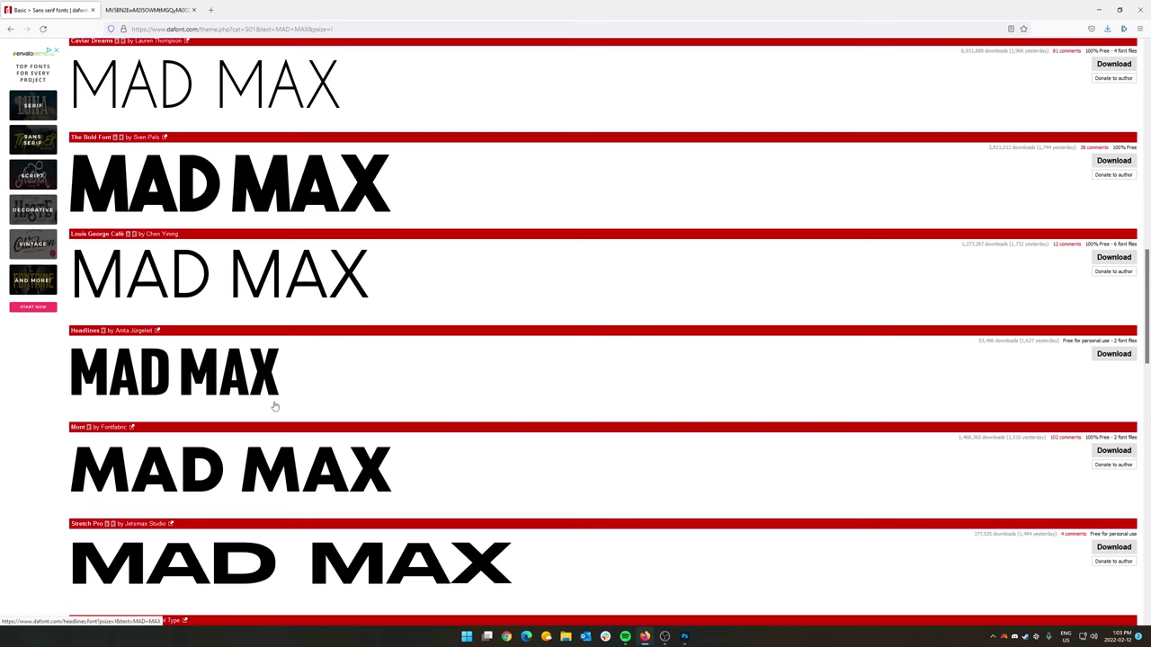
pyautogui.scroll(-3, 272, 404)
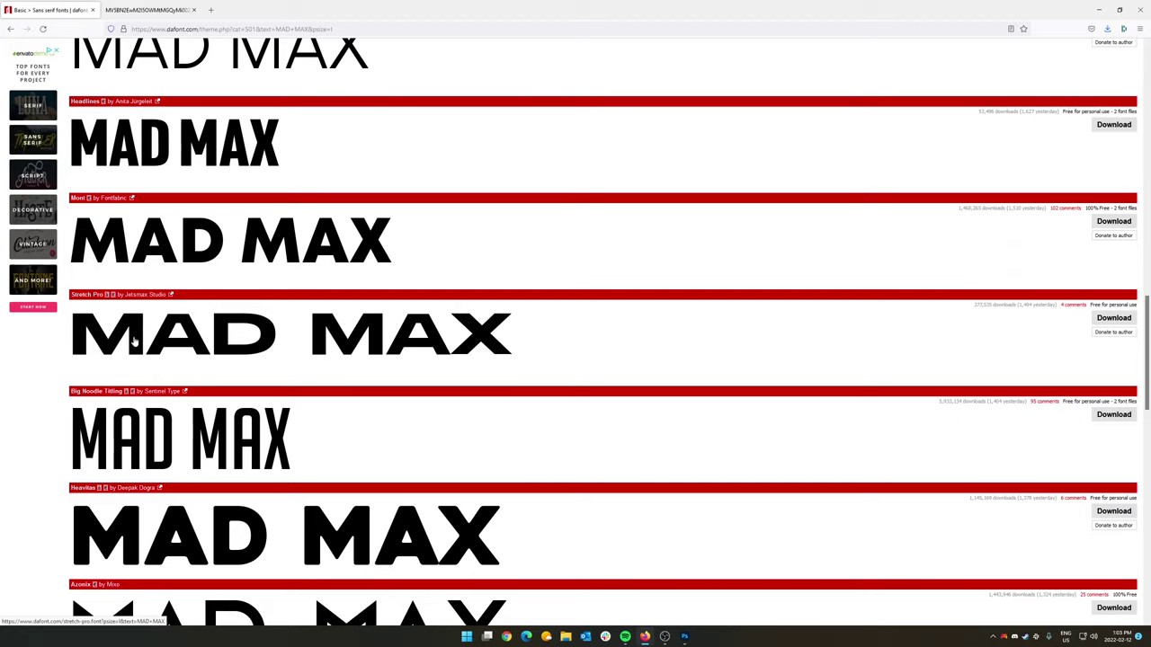
pyautogui.scroll(-3, 232, 331)
pyautogui.scroll(-4, 235, 330)
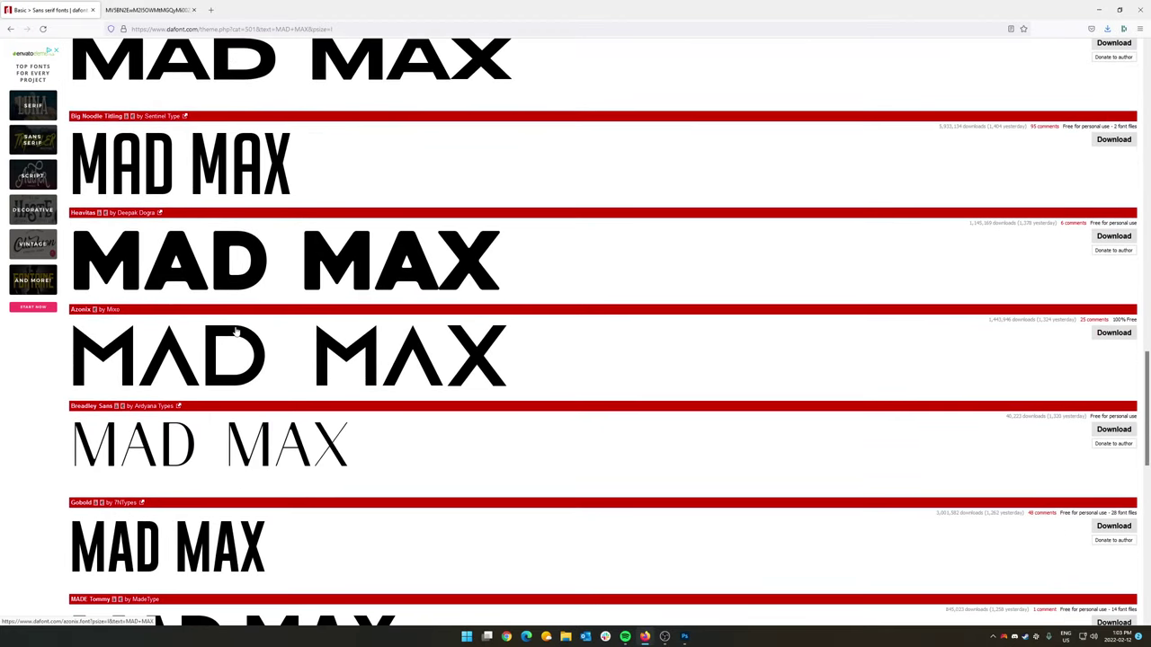
pyautogui.scroll(-6, 245, 329)
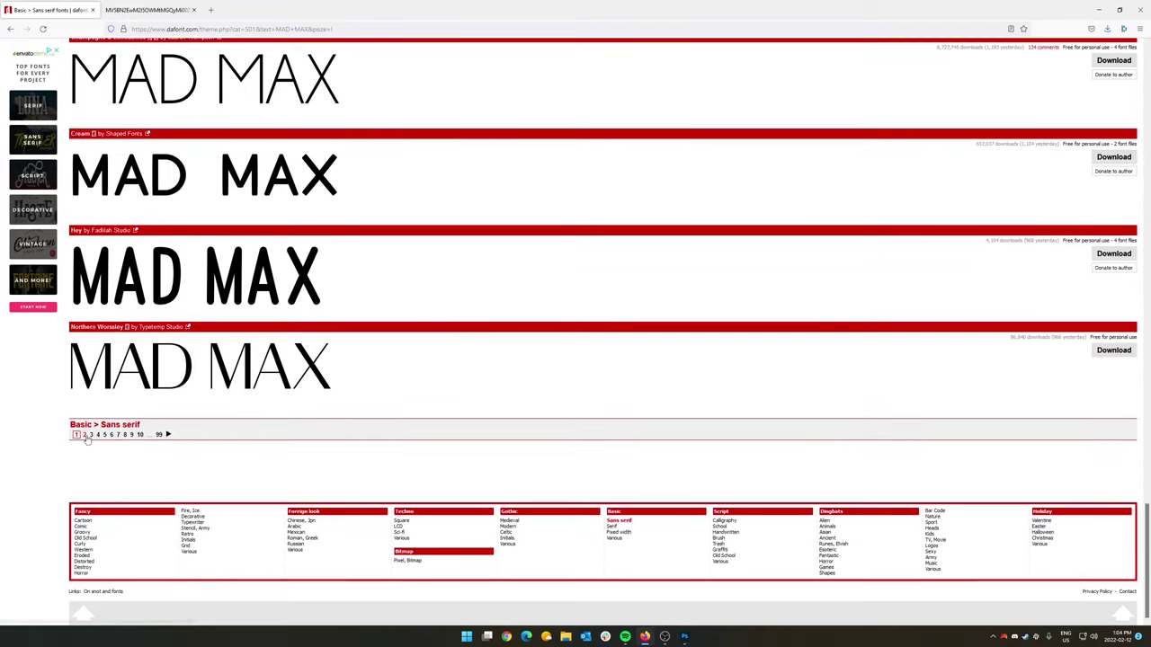
# Go to page 2 of the sans-serif fonts and download Built Titling
pyautogui.click(85, 434)
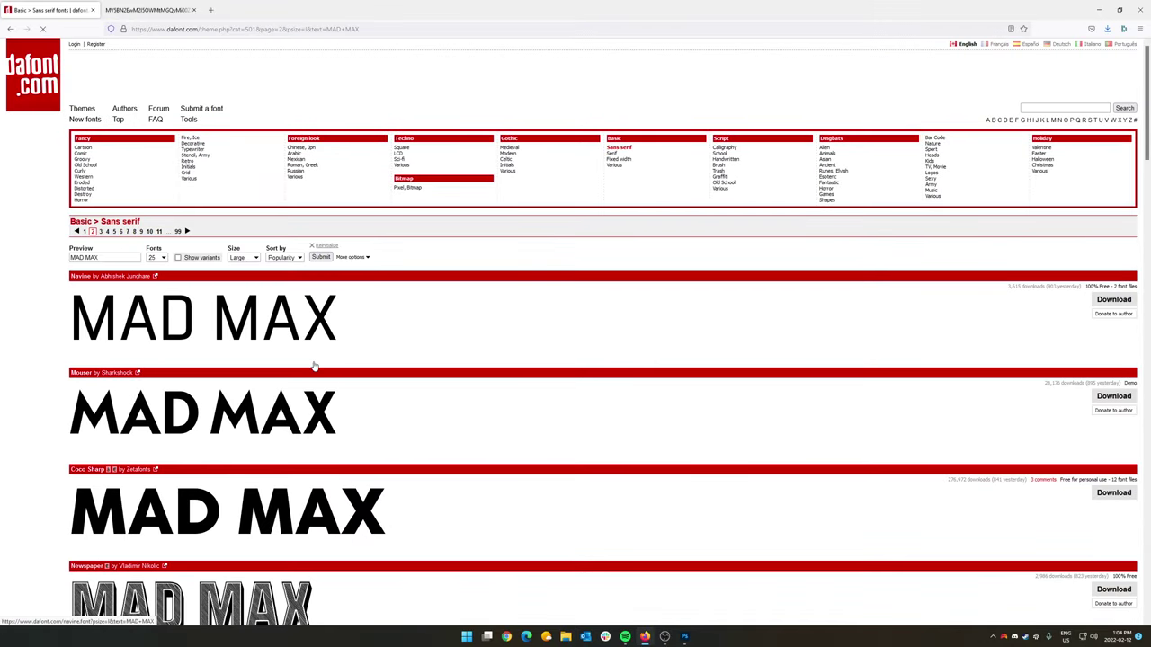
pyautogui.scroll(-4, 315, 364)
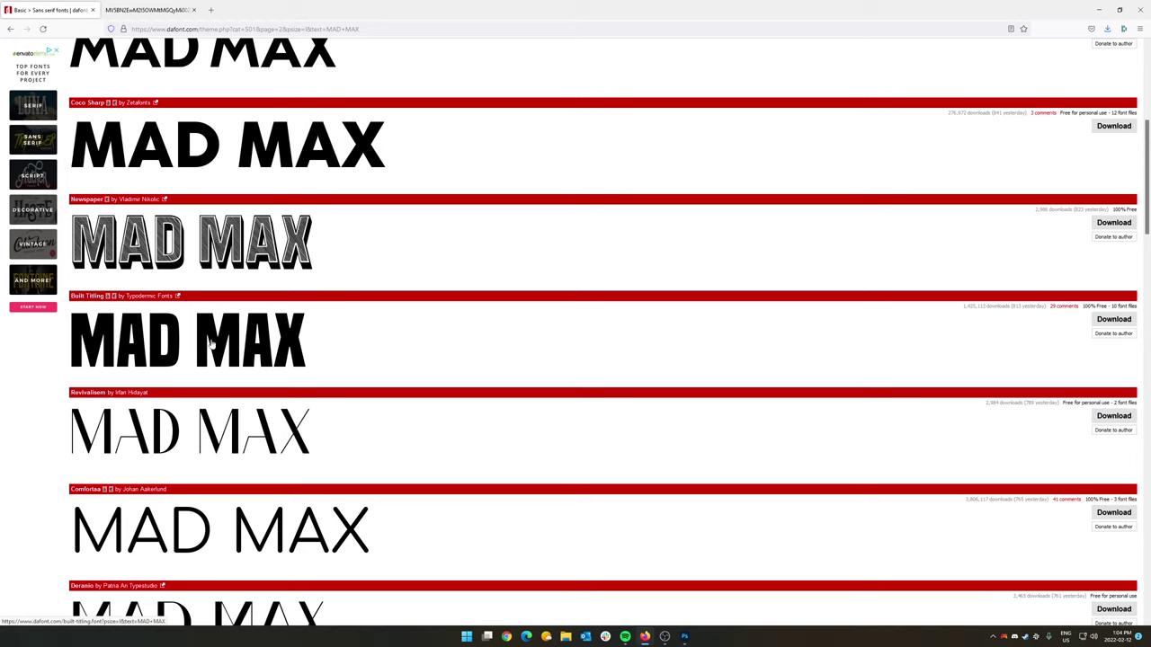
pyautogui.scroll(-3, 278, 340)
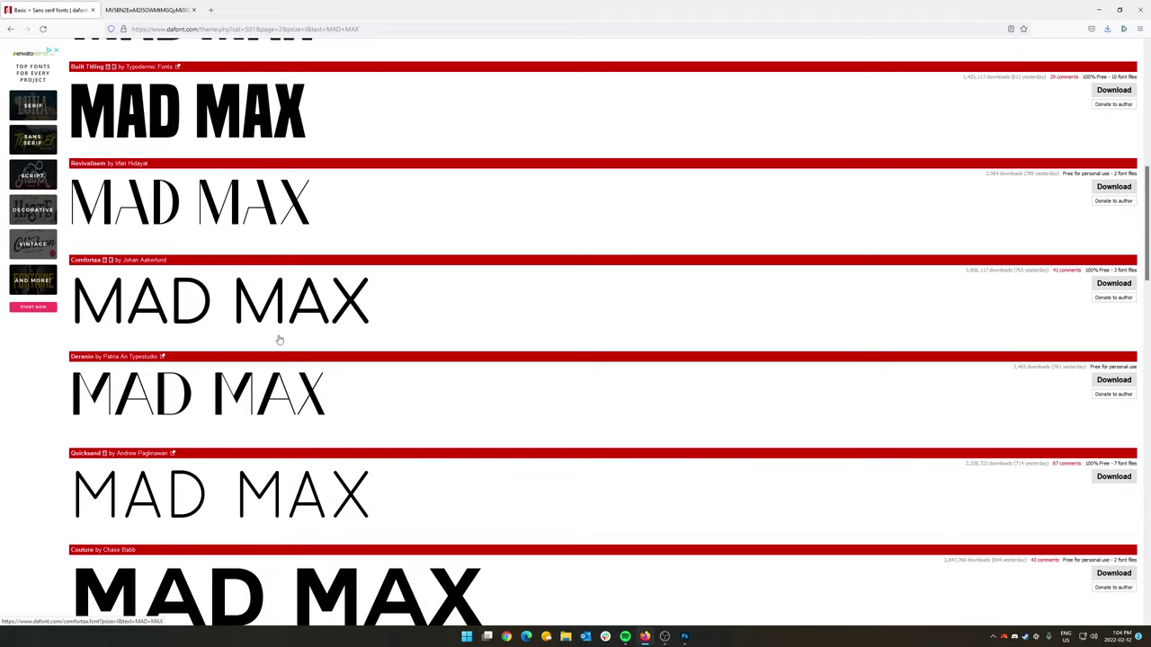
pyautogui.scroll(-10, 279, 340)
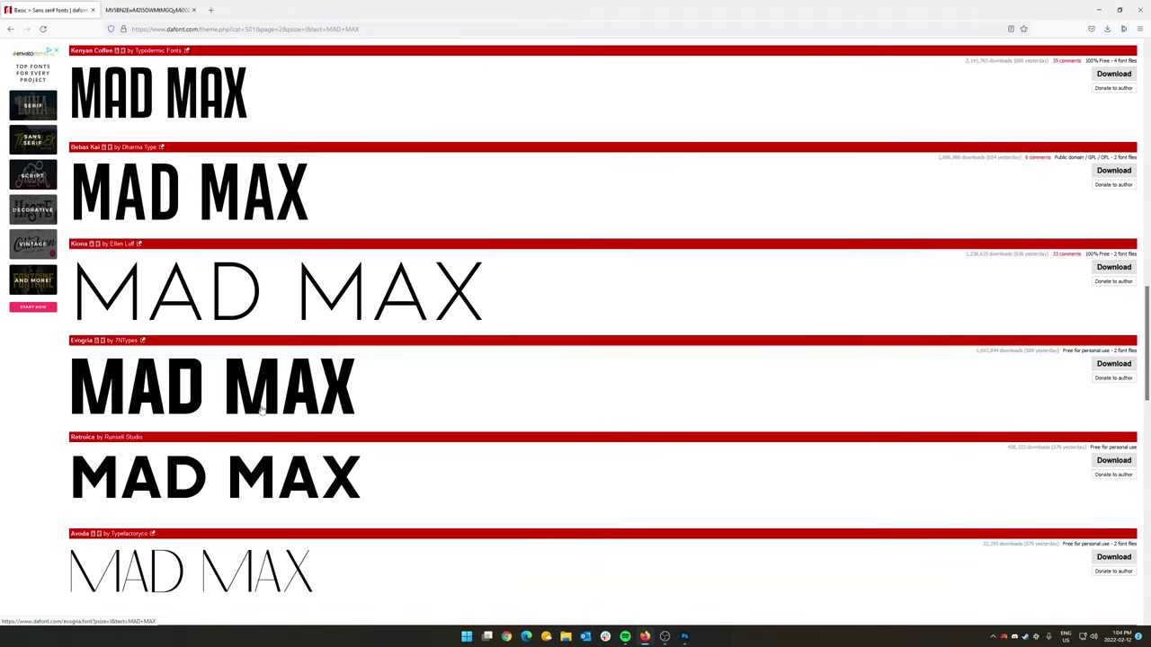
pyautogui.scroll(-4, 281, 407)
pyautogui.scroll(12, 294, 384)
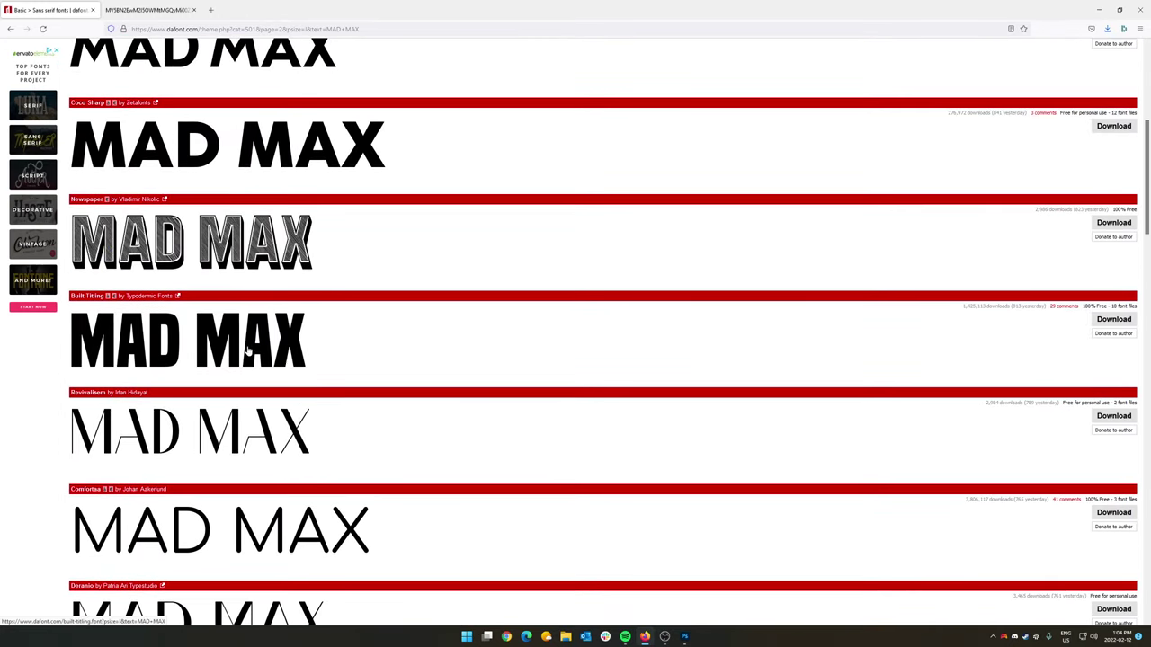
pyautogui.click(1111, 321)
# Save built_titling.zip to the Desktop and open it in WinRAR to see its fonts
pyautogui.click(609, 370)
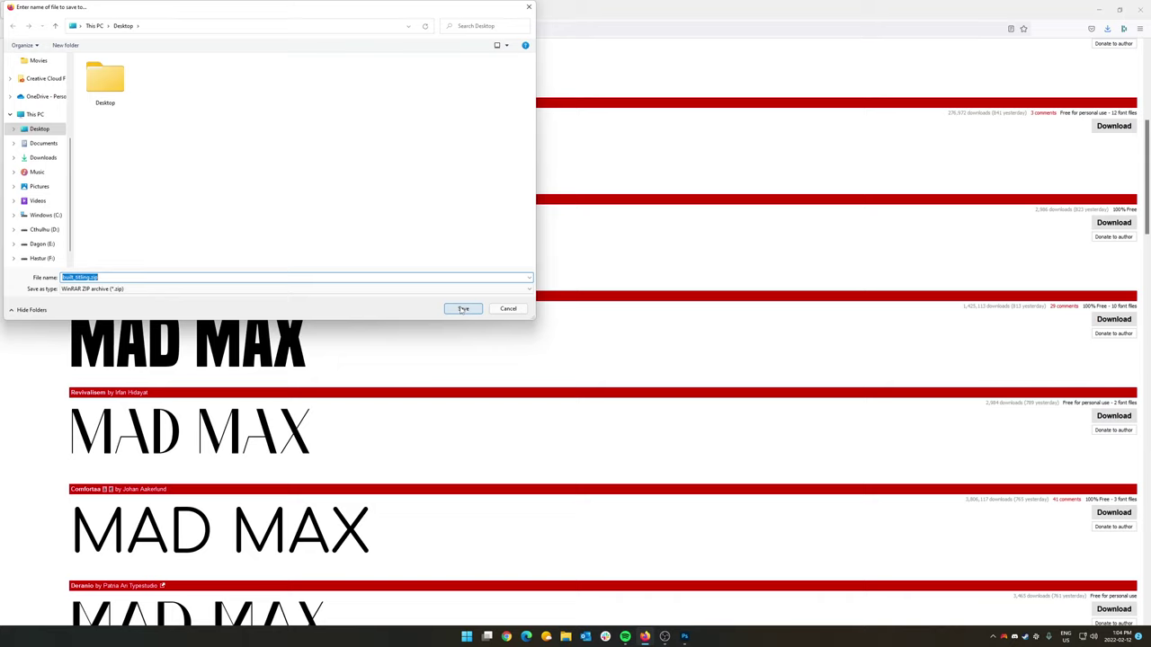
pyautogui.click(463, 308)
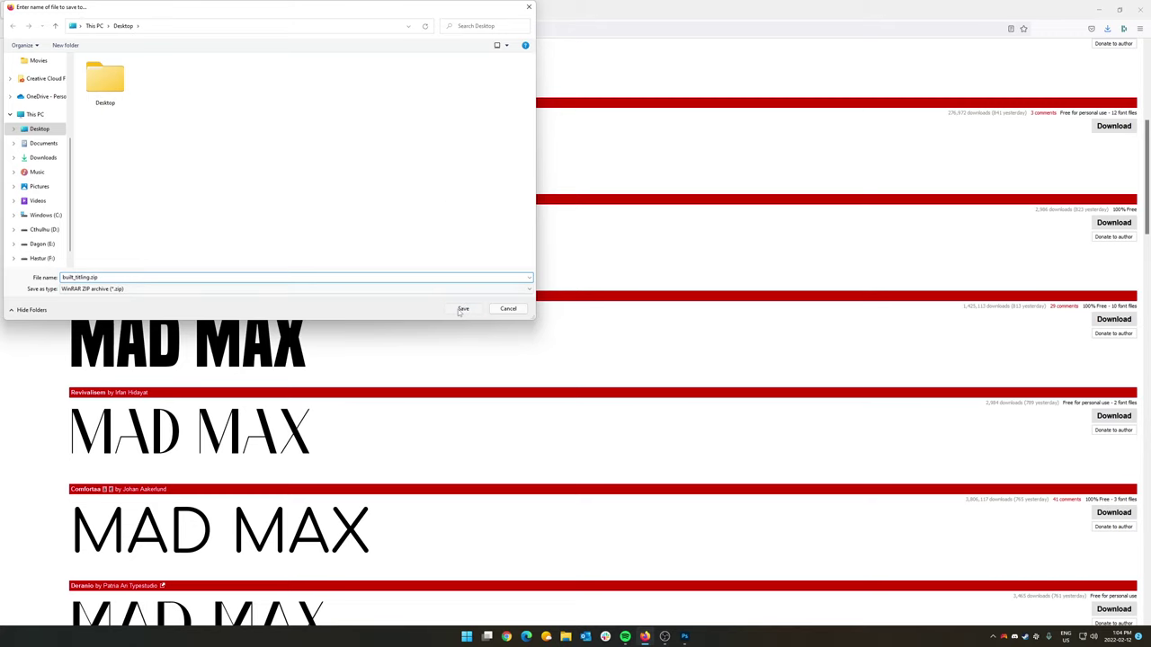
pyautogui.press('super+d')
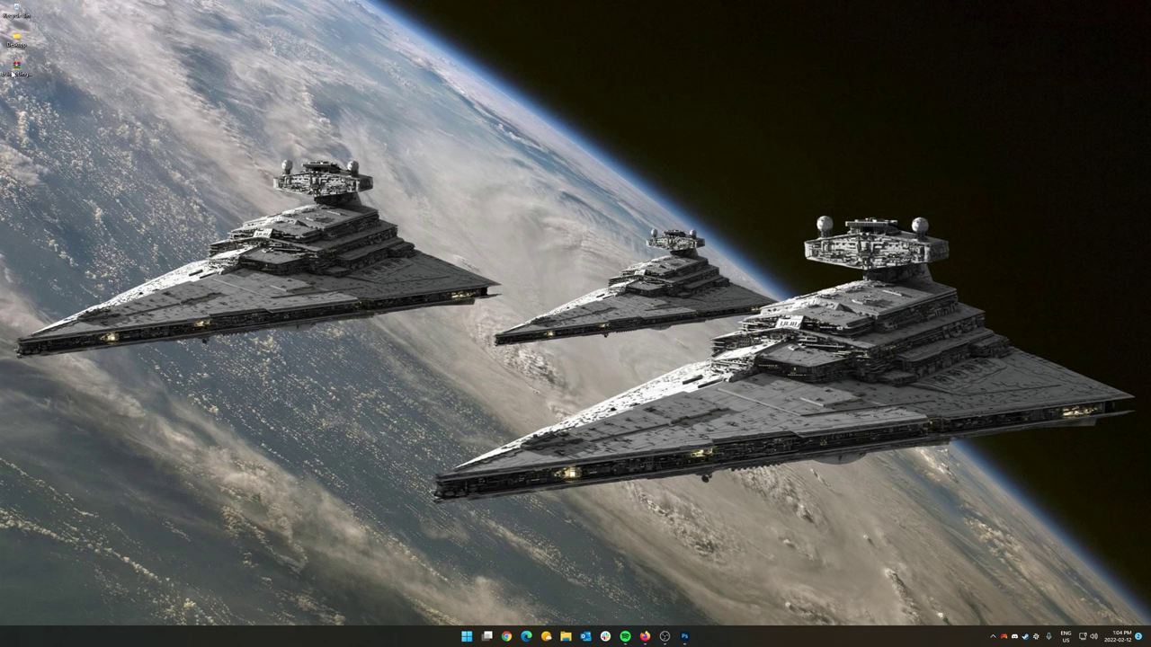
pyautogui.doubleClick(17, 67)
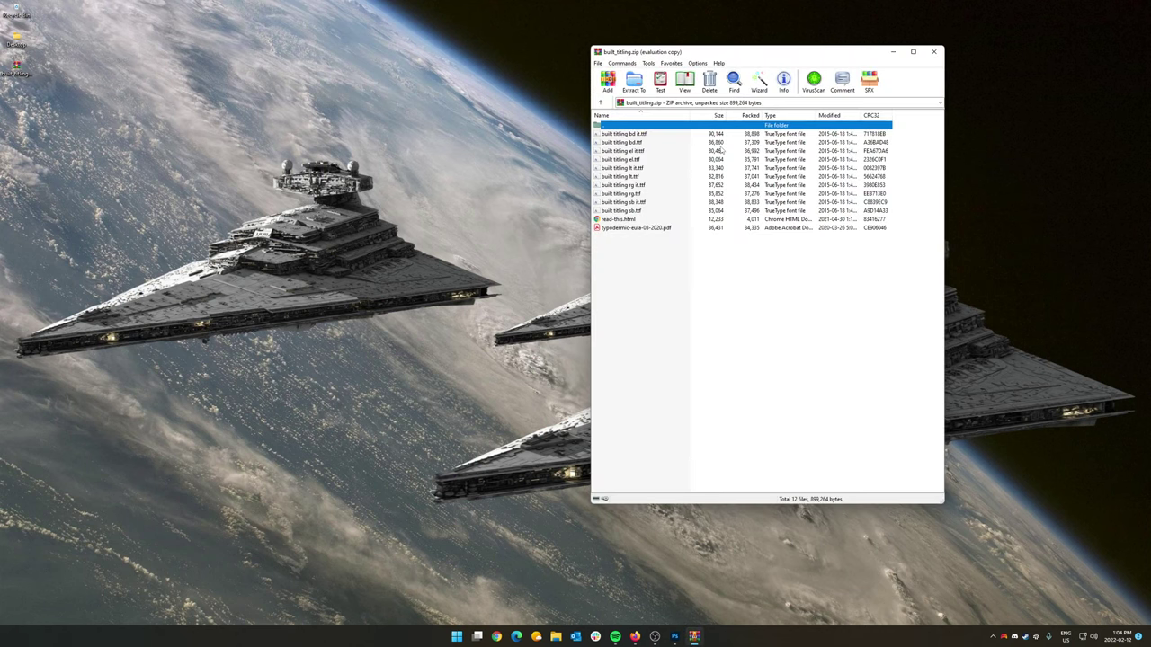
pyautogui.click(826, 282)
# Compare Built Titling's styles on its dafont page with the poster, then restore the archive
pyautogui.click(636, 637)
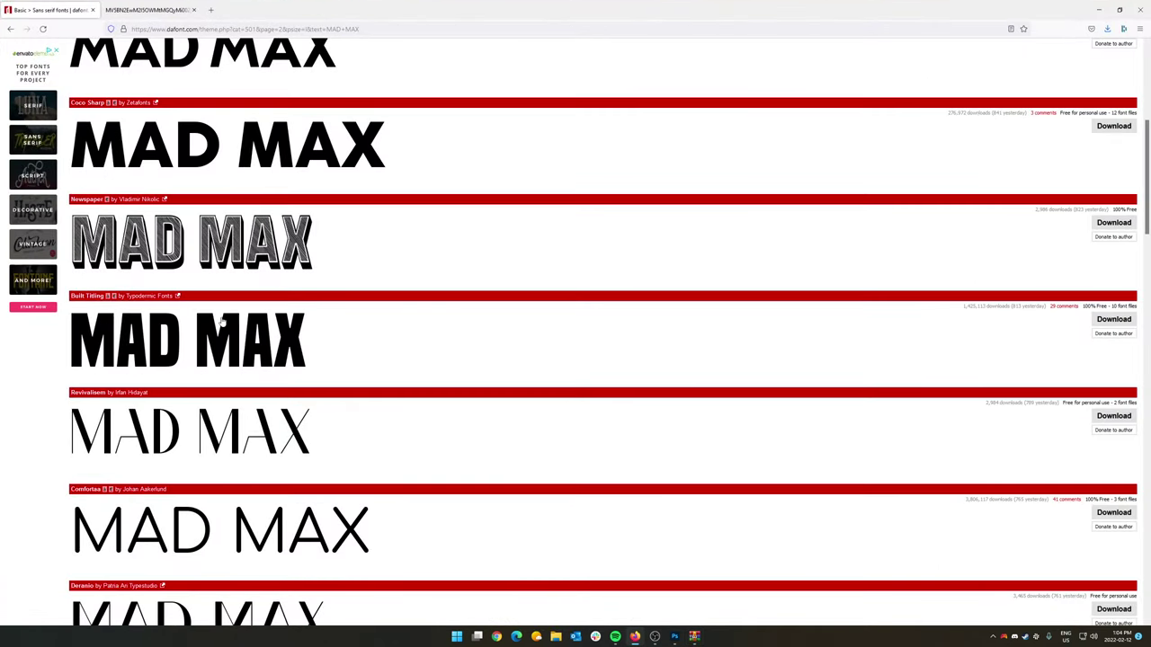
pyautogui.click(270, 340)
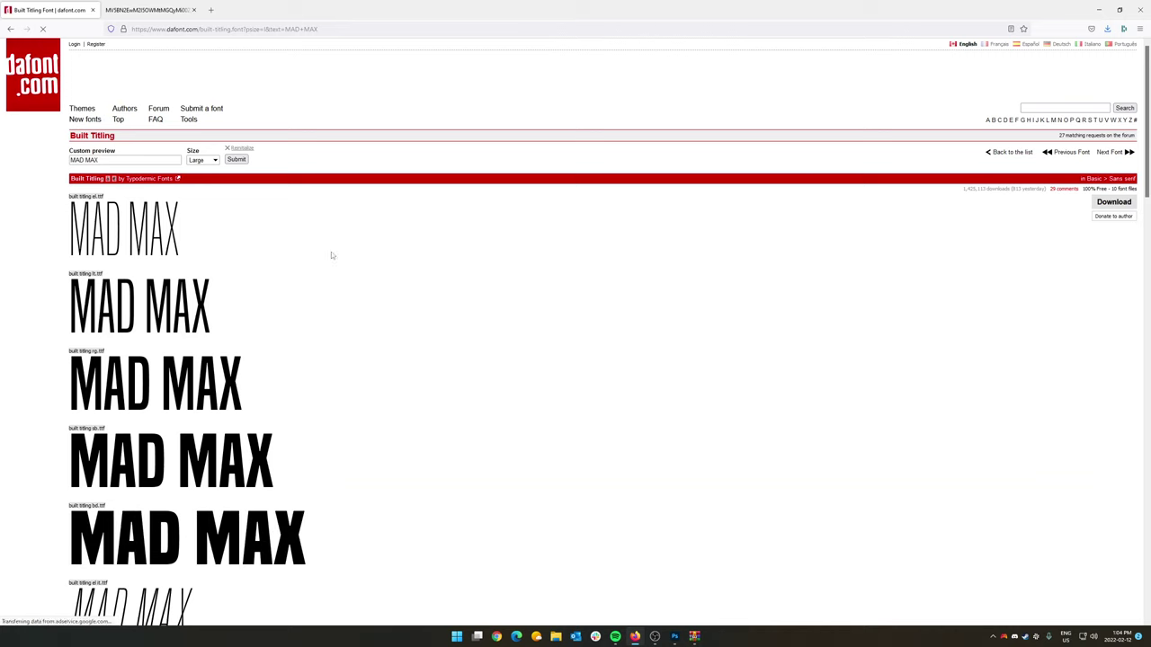
pyautogui.scroll(-2, 372, 251)
pyautogui.scroll(-1, 333, 289)
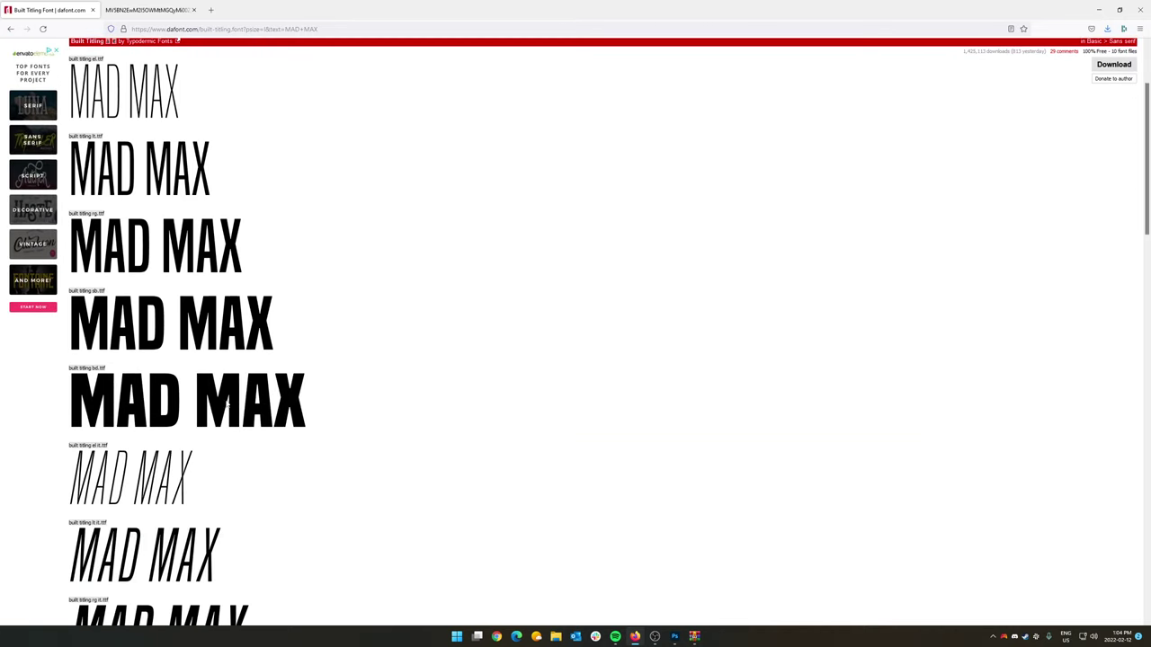
pyautogui.click(138, 10)
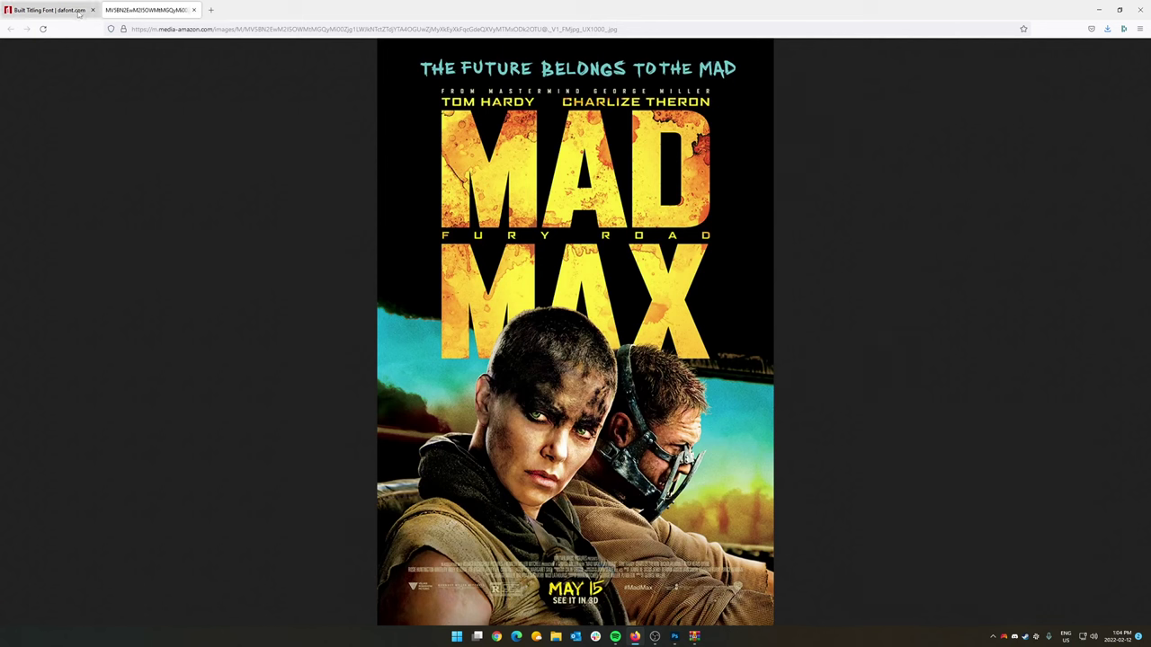
pyautogui.click(28, 11)
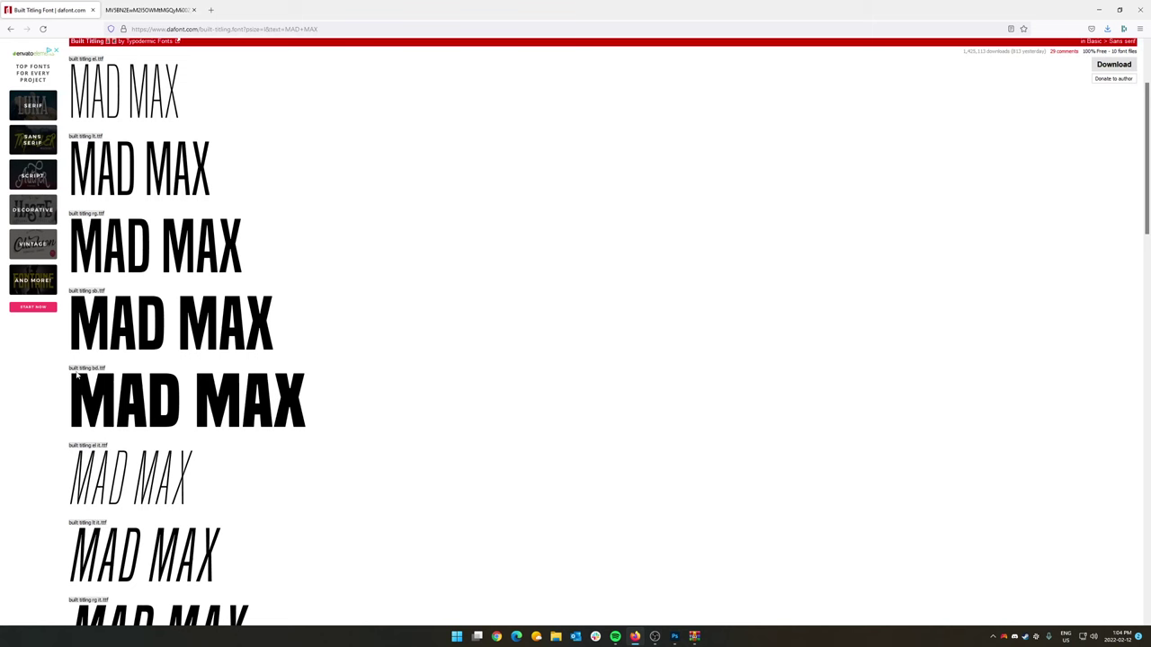
pyautogui.click(694, 637)
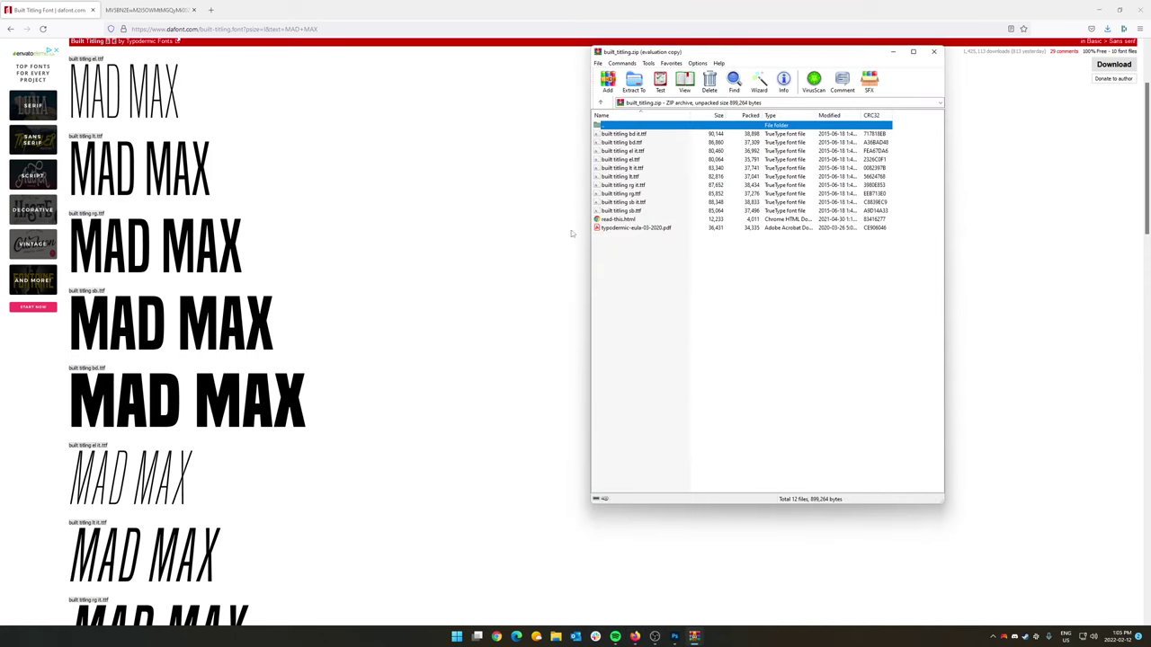
# Install the bold Built Titling font file (built titling bd.ttf), then return to the Photoshop poster
pyautogui.click(622, 143)
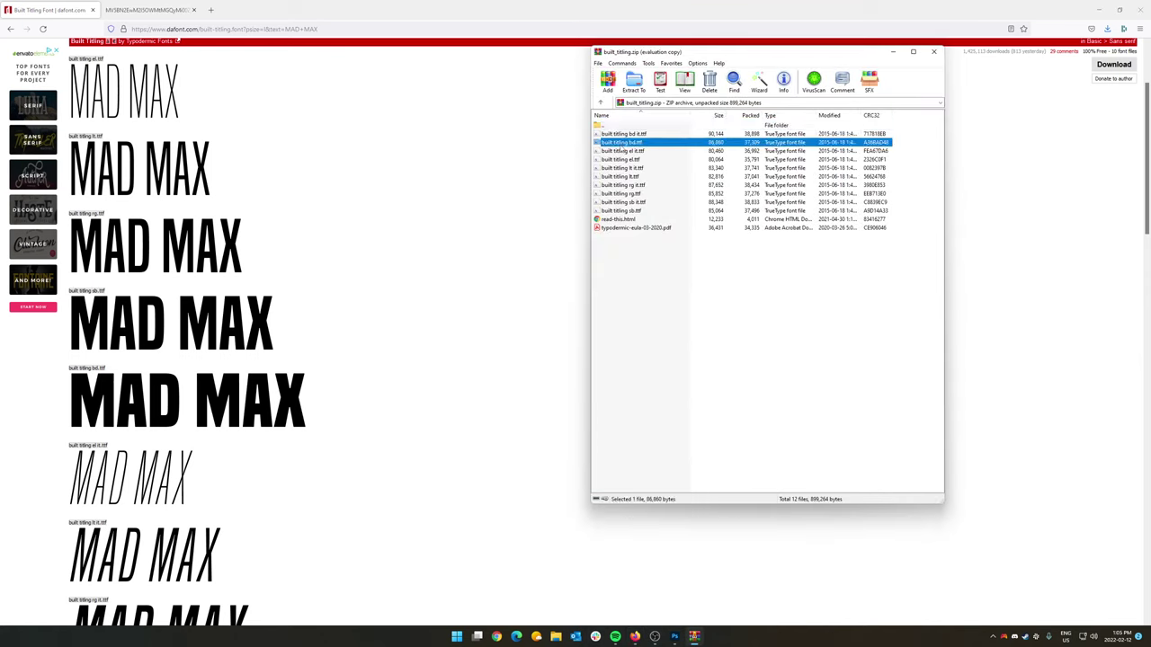
pyautogui.doubleClick(621, 145)
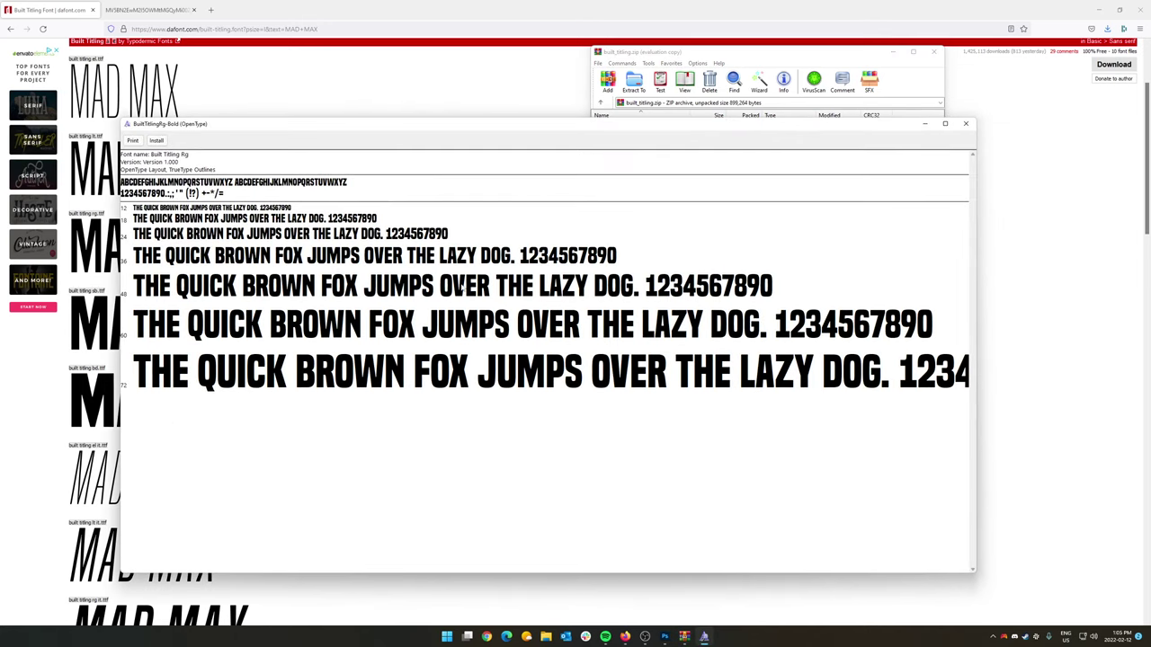
pyautogui.click(157, 141)
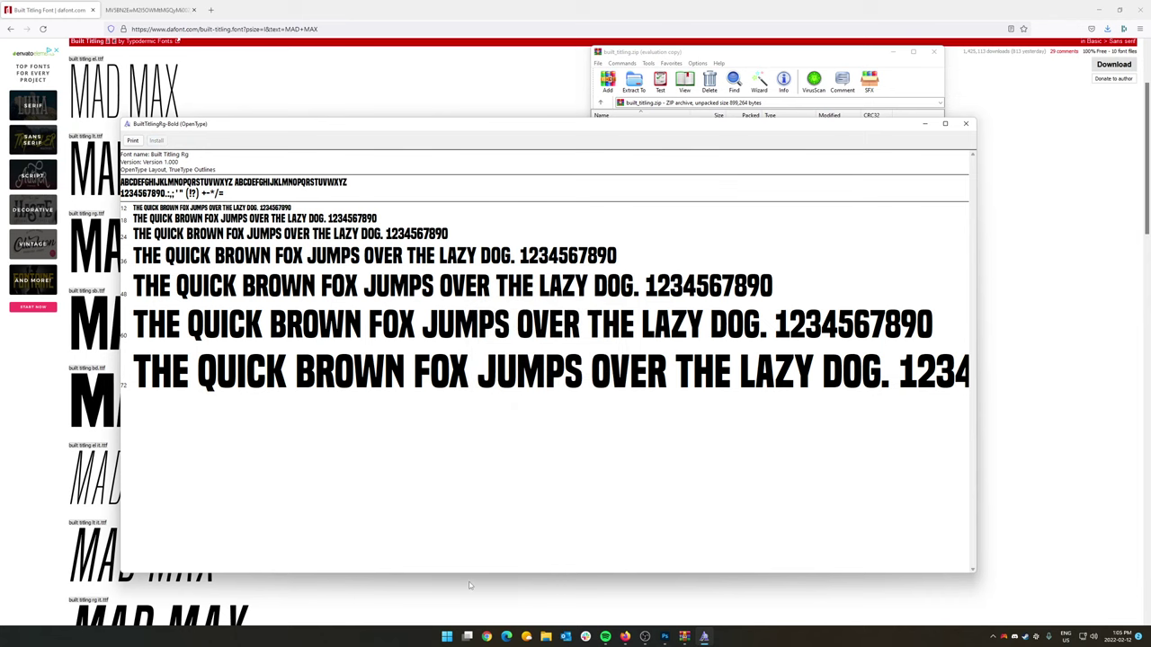
pyautogui.click(665, 637)
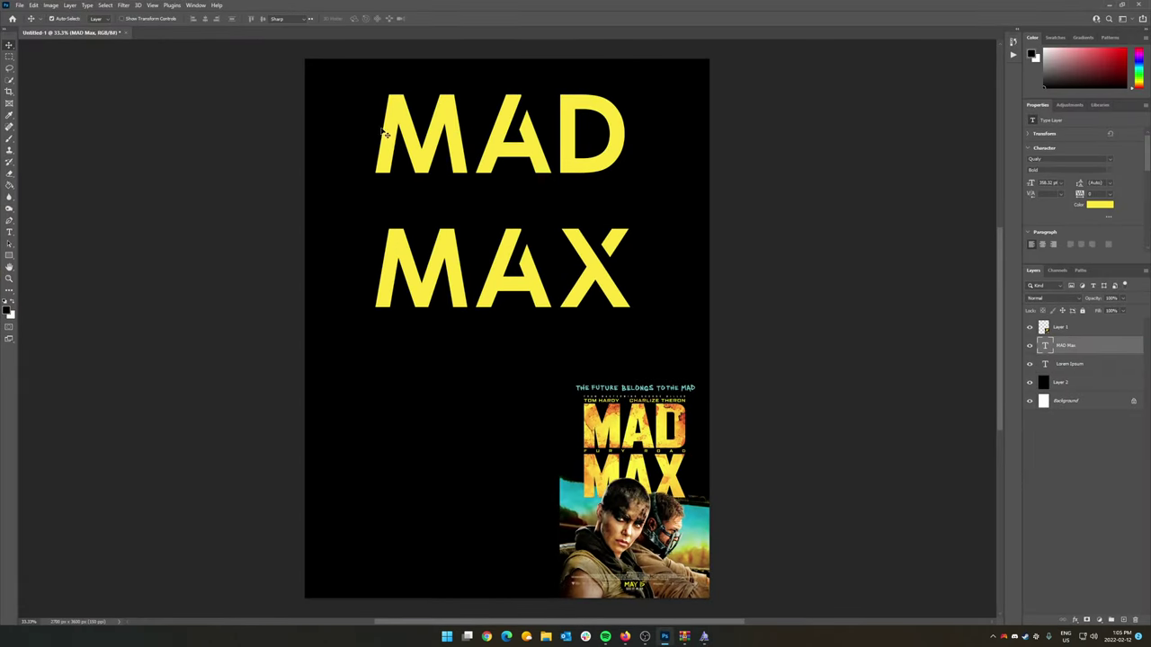
# Change both lines of the MAD MAX title to the Built Titling Bold font
pyautogui.press('t')
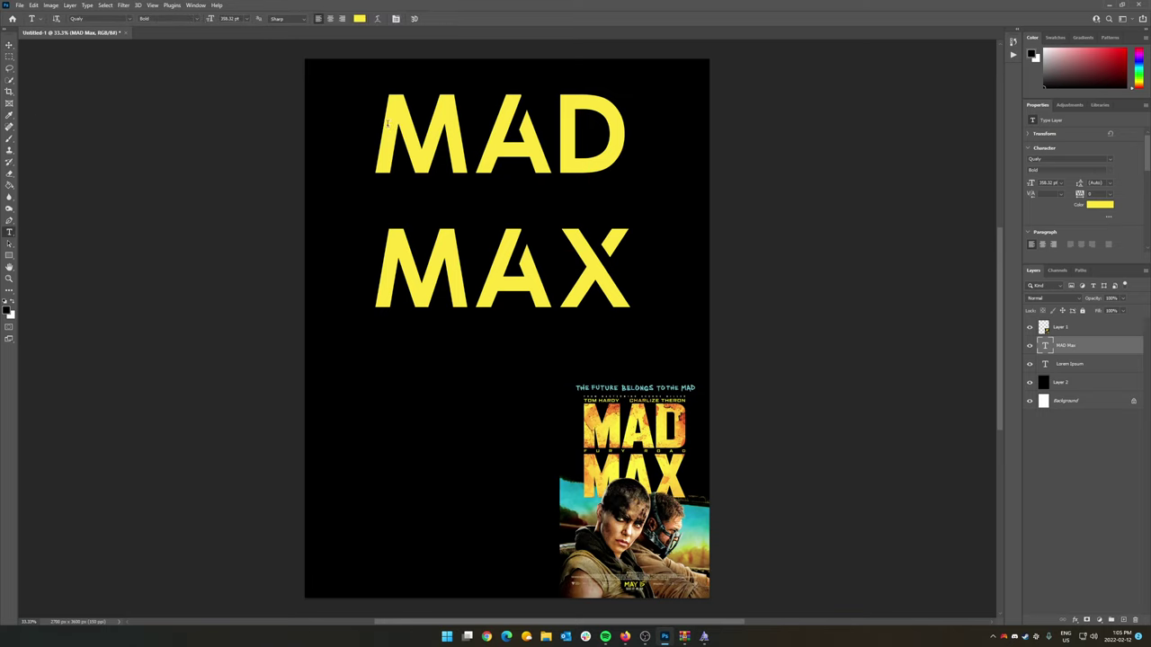
pyautogui.moveTo(381, 123); pyautogui.dragTo(635, 301)
pyautogui.click(635, 301)
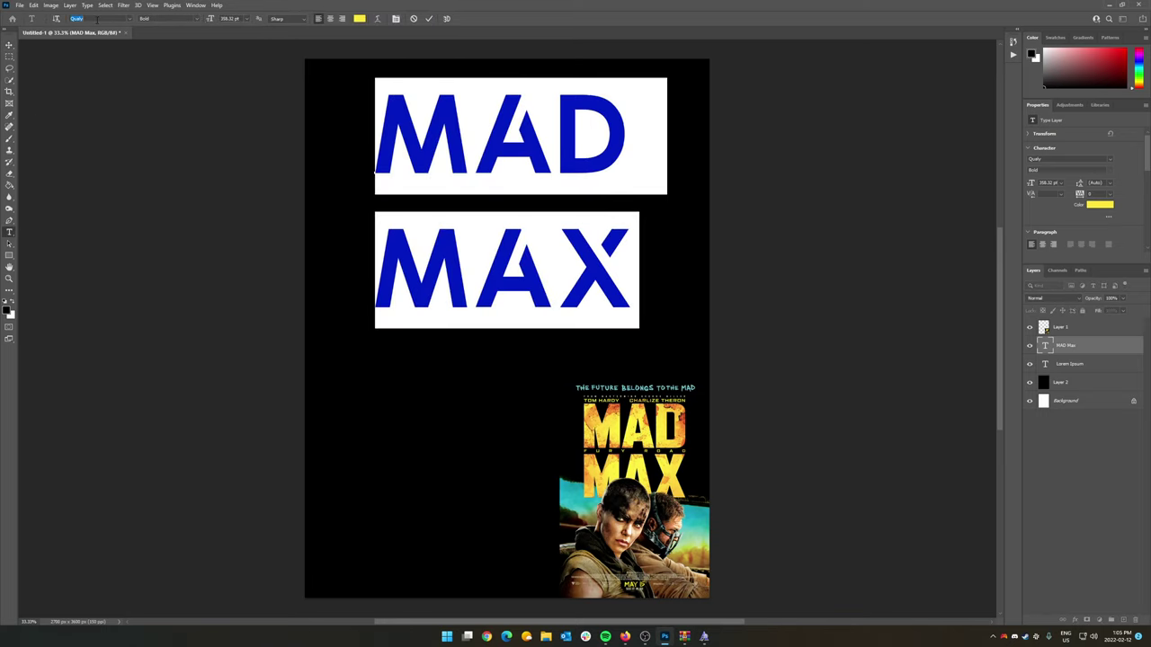
pyautogui.write('built')
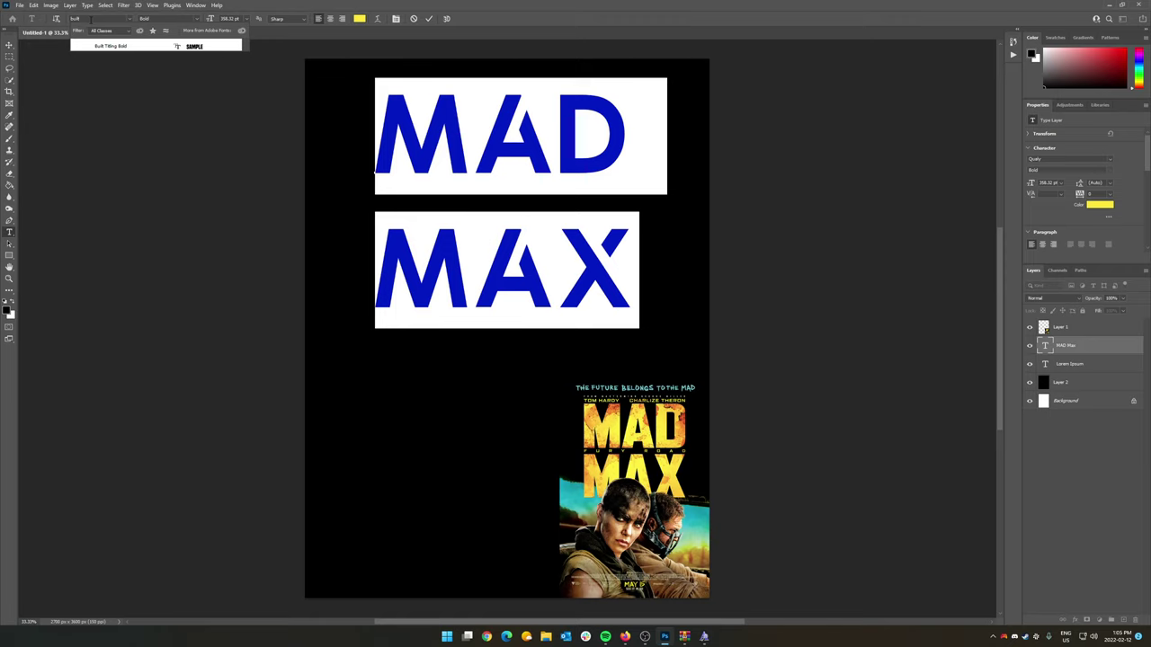
pyautogui.press('Return')
pyautogui.click(9, 44)
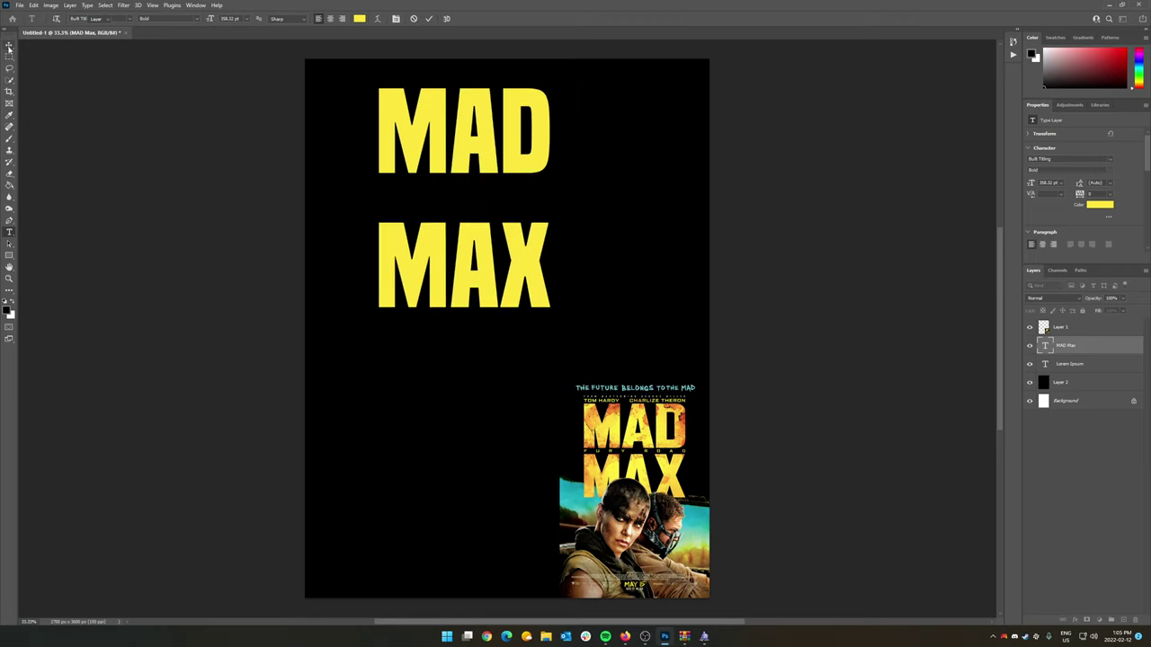
# Enlarge the MAD MAX title to 476 pt, centre it horizontally, and show the Character panel
pyautogui.moveTo(477, 149); pyautogui.dragTo(523, 153)
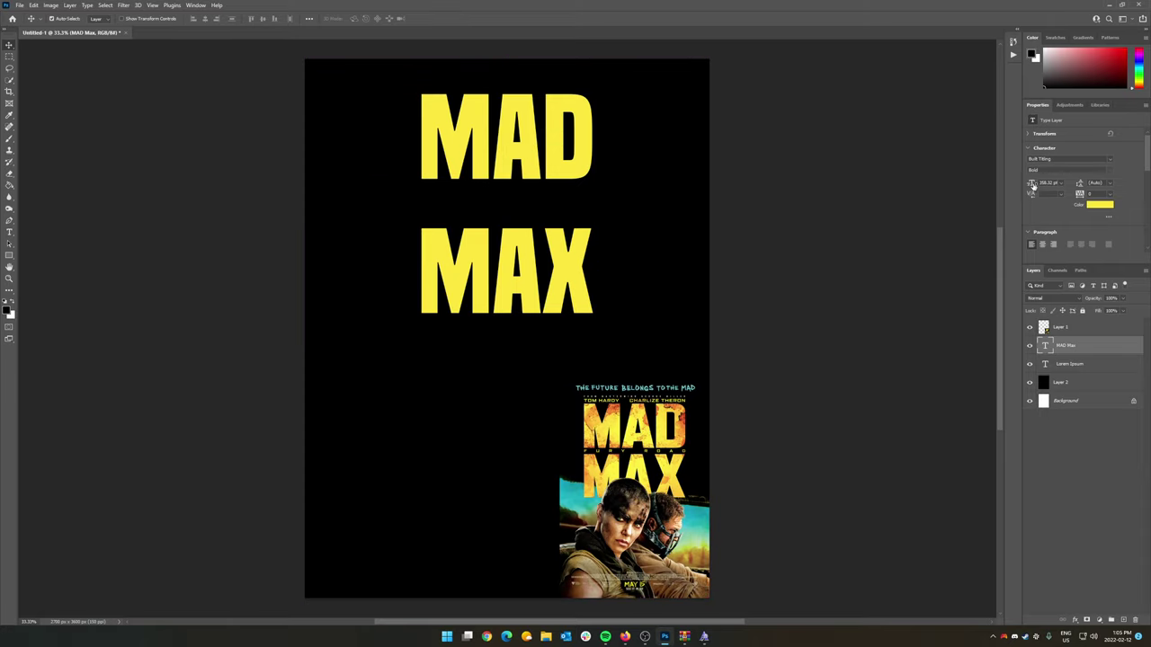
pyautogui.moveTo(1031, 184); pyautogui.dragTo(1045, 182)
pyautogui.moveTo(537, 149)
pyautogui.mouseDown()
pyautogui.moveTo(508, 146)
pyautogui.moveTo(557, 153)
pyautogui.moveTo(543, 159)
pyautogui.mouseUp()
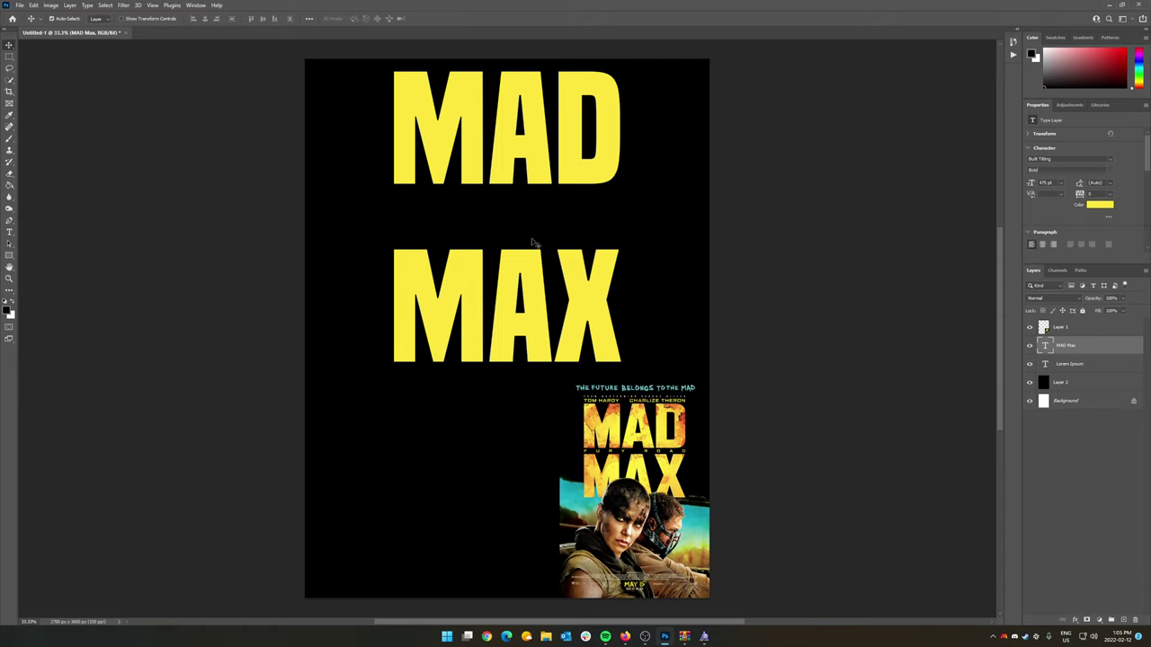
pyautogui.click(197, 4)
pyautogui.click(223, 112)
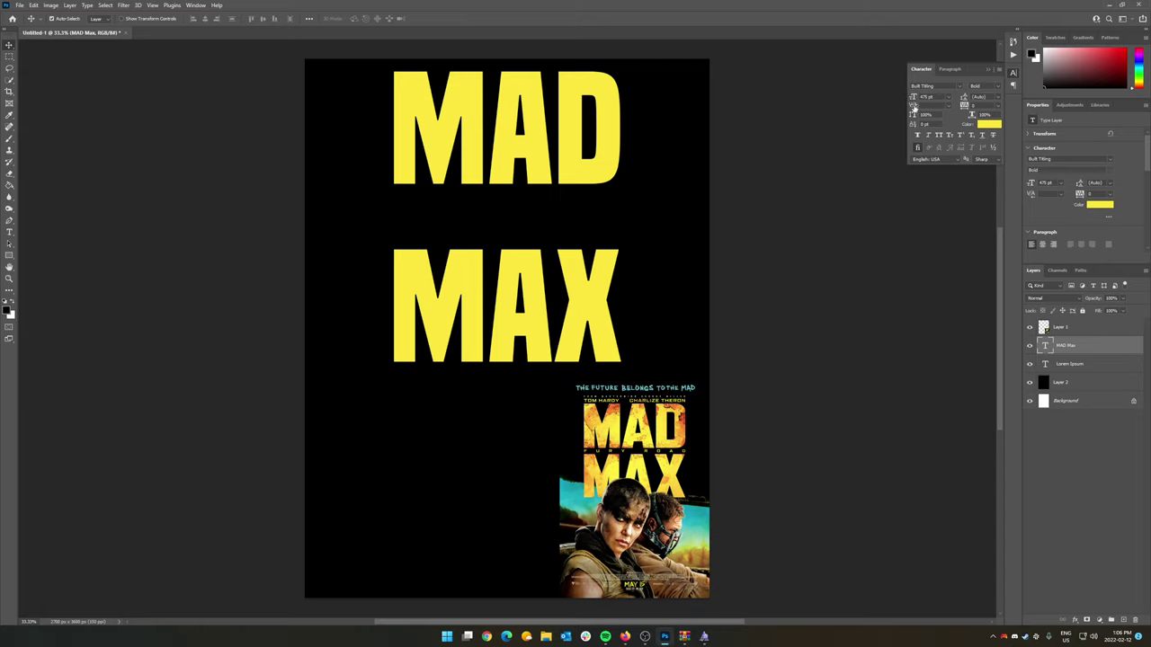
# Give the MAD MAX title 420 pt leading and tracking of 20
pyautogui.moveTo(969, 104)
pyautogui.mouseDown()
pyautogui.moveTo(989, 99)
pyautogui.moveTo(940, 96)
pyautogui.moveTo(959, 95)
pyautogui.mouseUp()
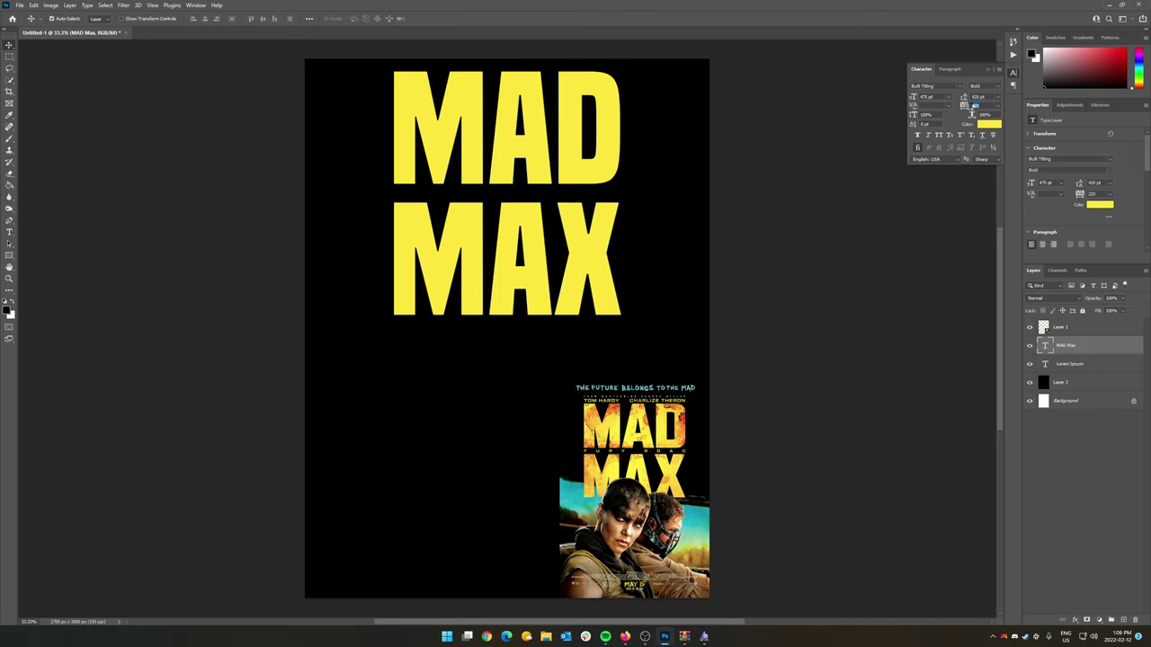
pyautogui.moveTo(965, 107); pyautogui.dragTo(965, 107)
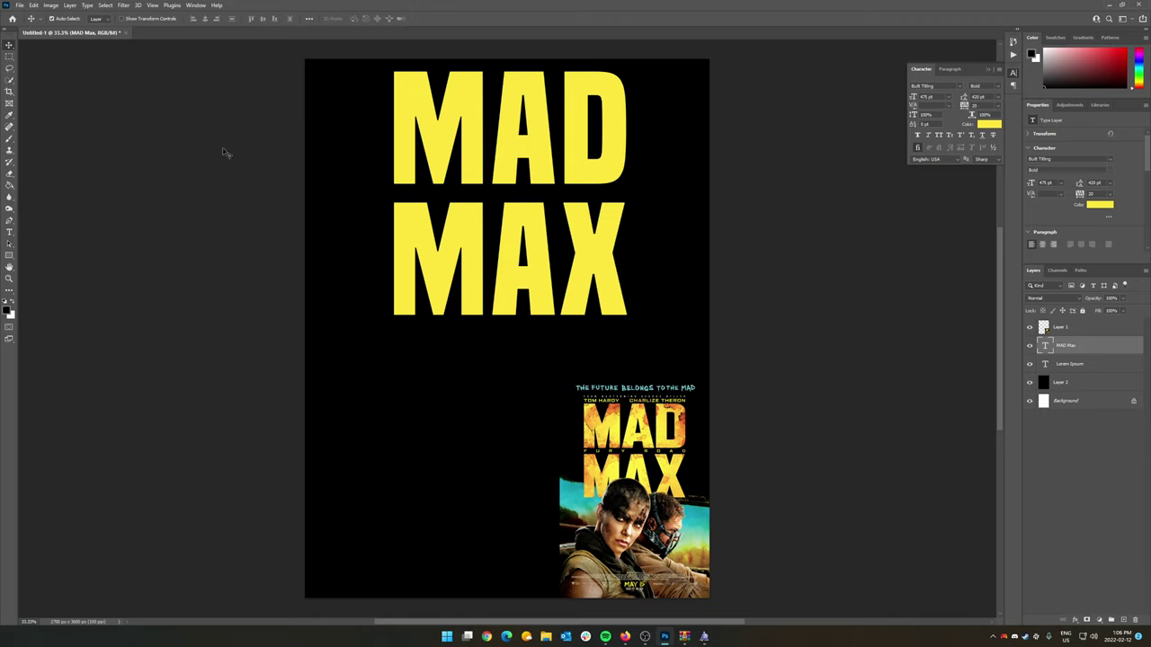
pyautogui.moveTo(522, 152); pyautogui.dragTo(518, 156)
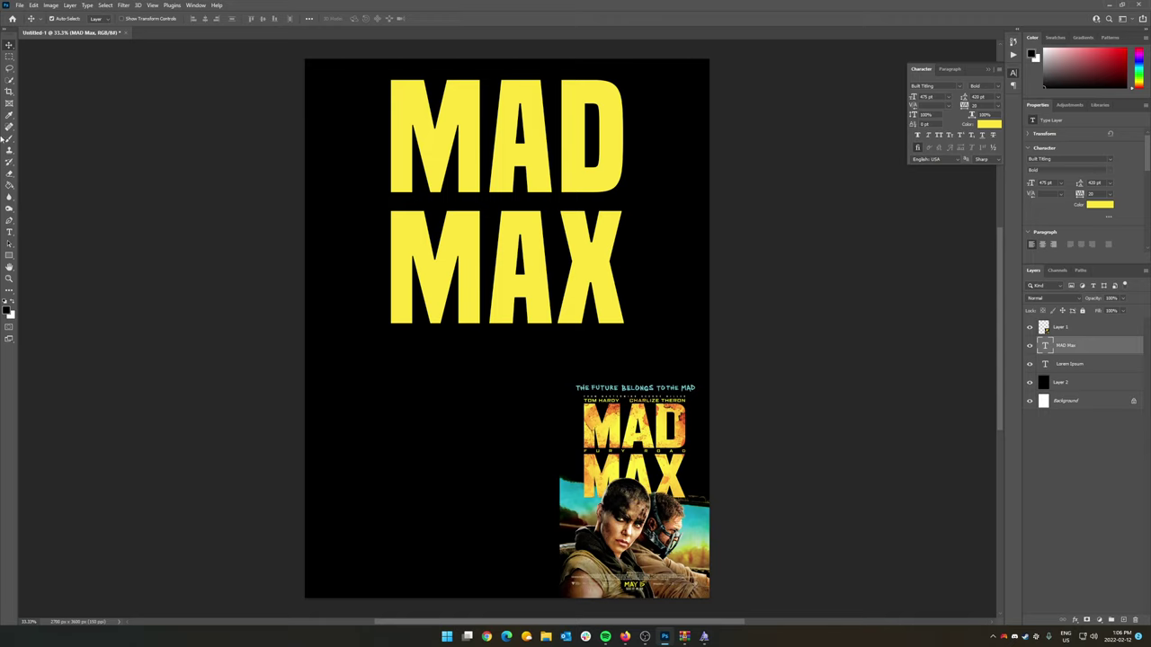
# Delete the Lorem Ipsum layer and add a new FURY ROAD text line below MAX
pyautogui.click(462, 326)
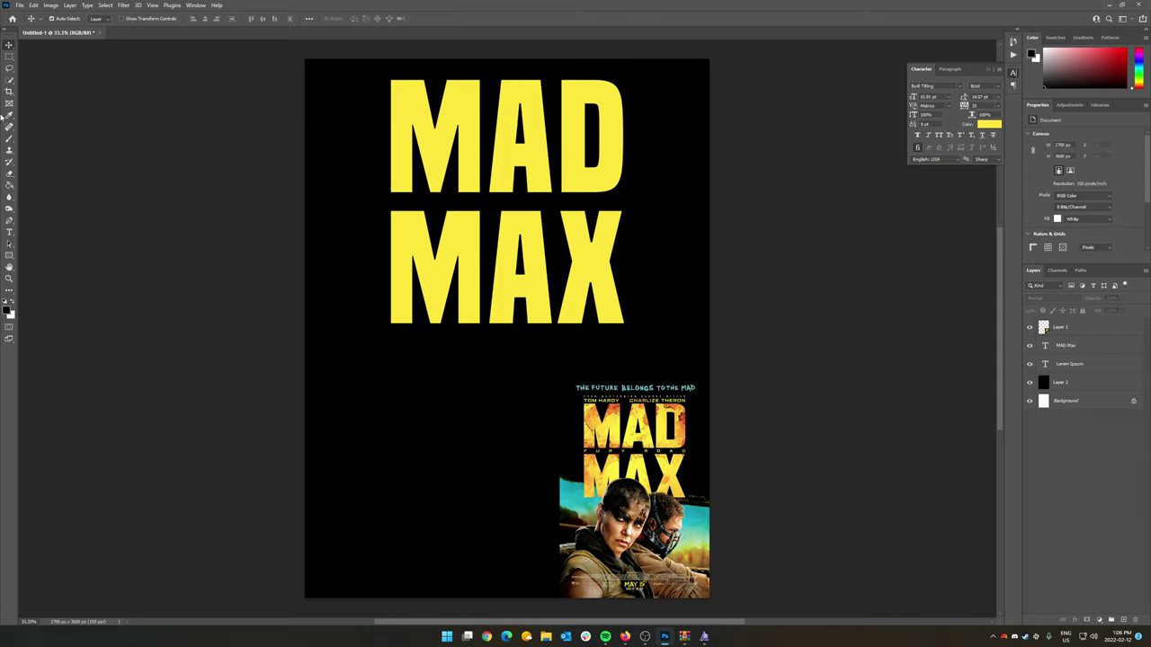
pyautogui.click(1054, 362)
pyautogui.press('Delete')
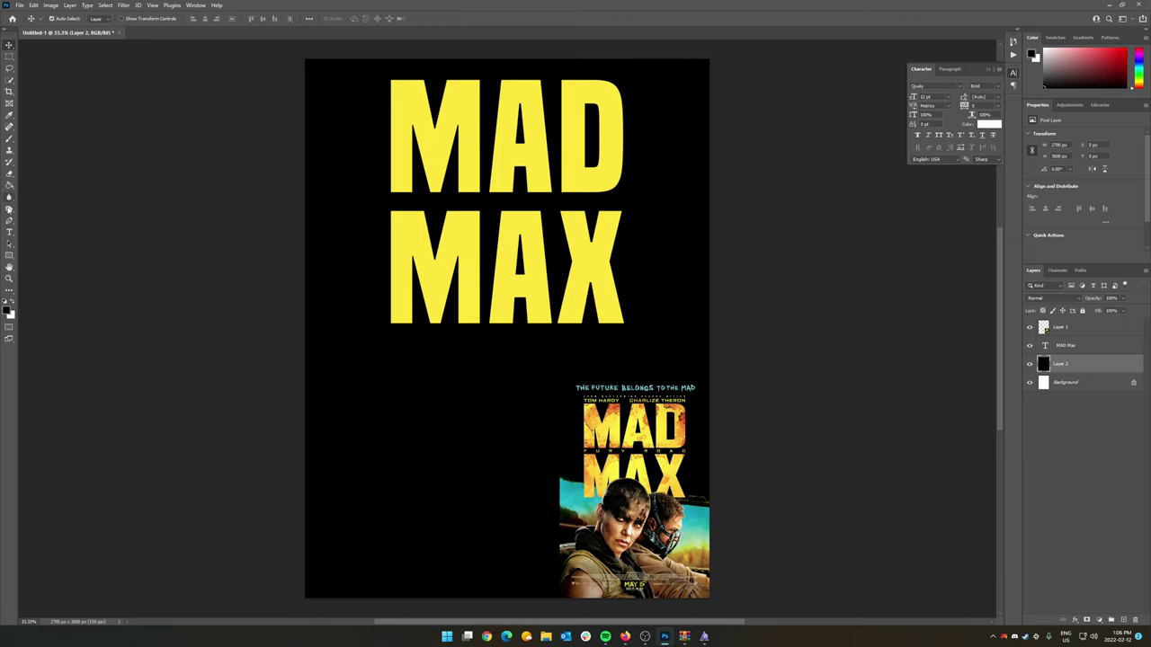
pyautogui.click(9, 232)
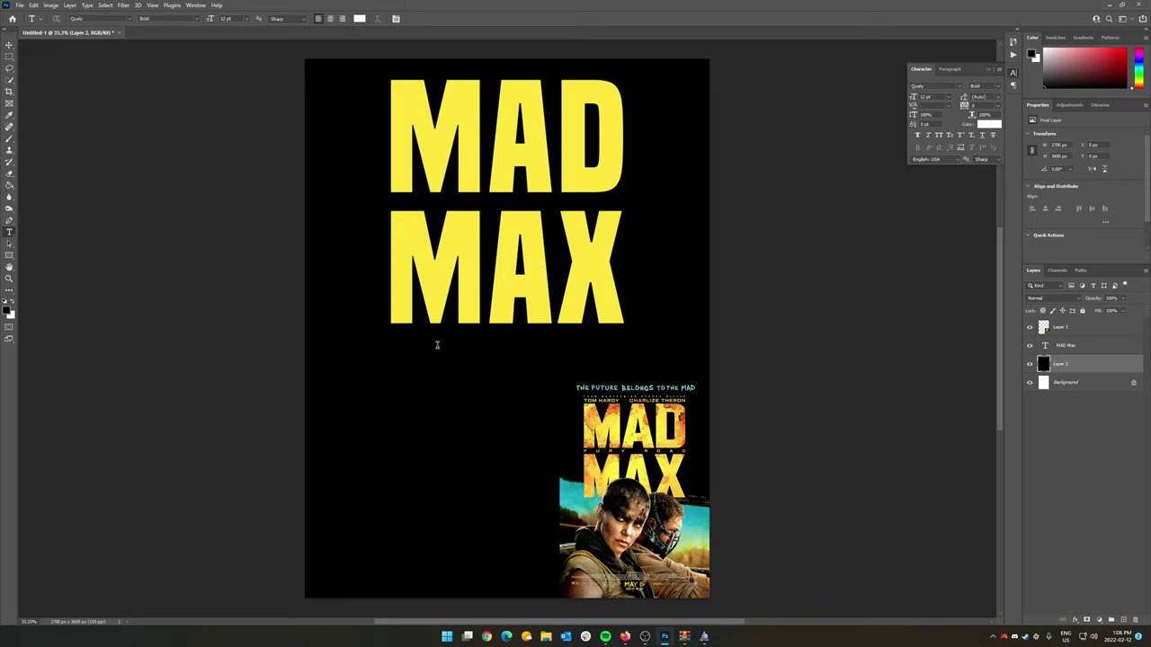
pyautogui.click(394, 368)
pyautogui.write('all')
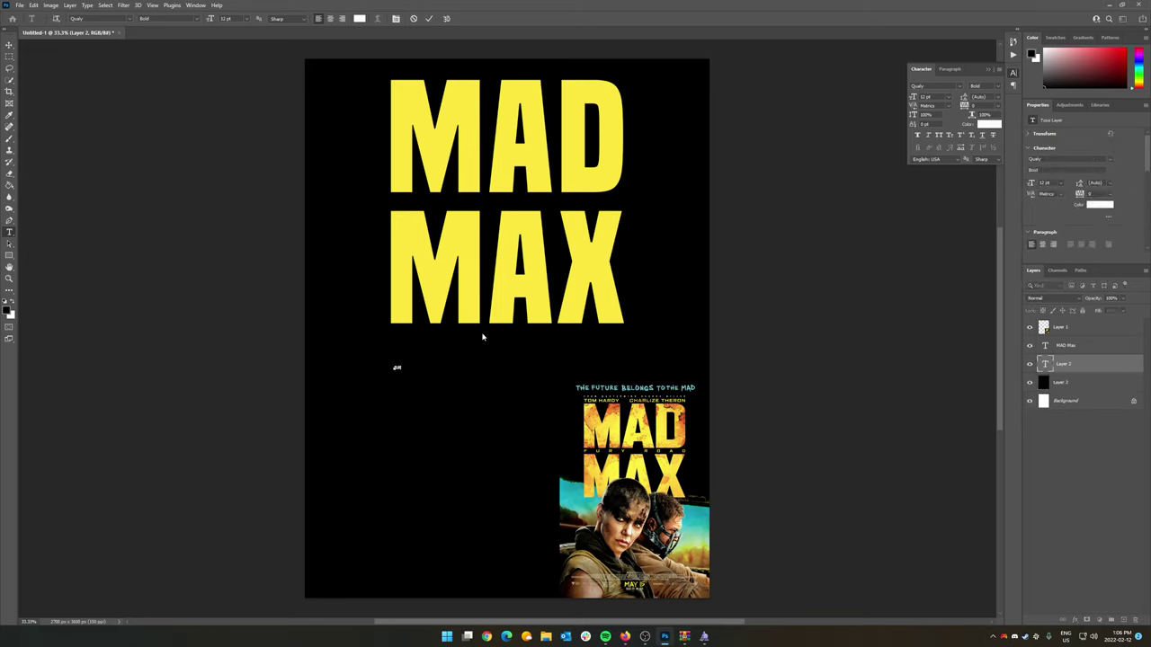
pyautogui.write('OAD')
pyautogui.click(9, 44)
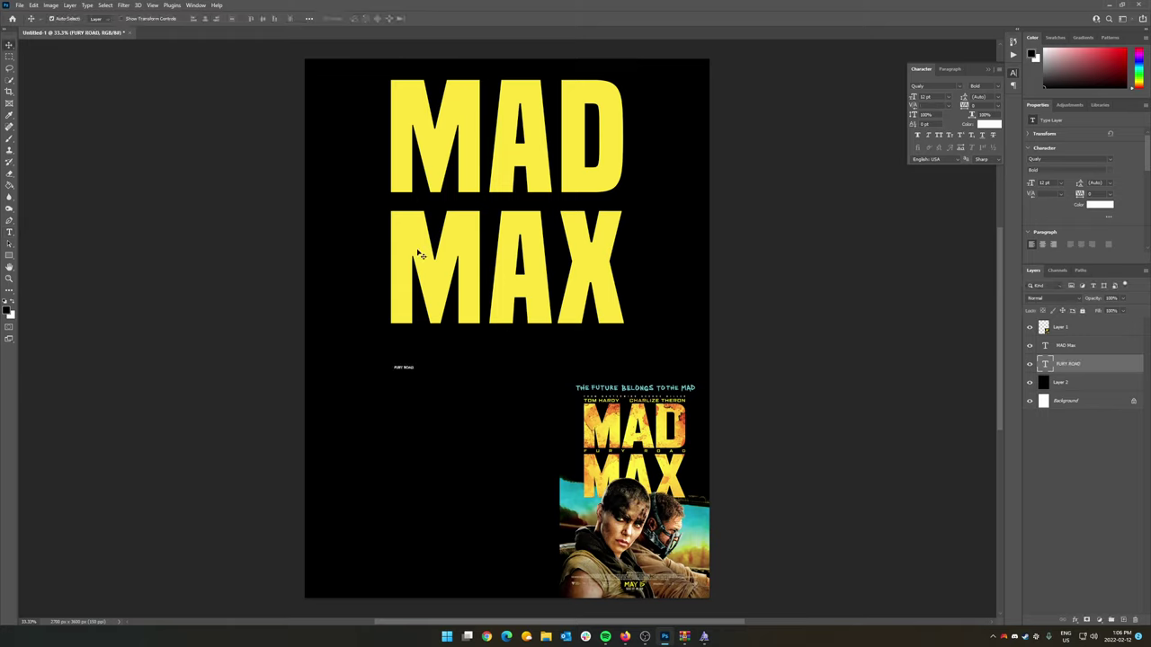
# Colour FURY ROAD with the title's sampled yellow, size it to 146 pt, and move it between MAD and MAX
pyautogui.click(984, 123)
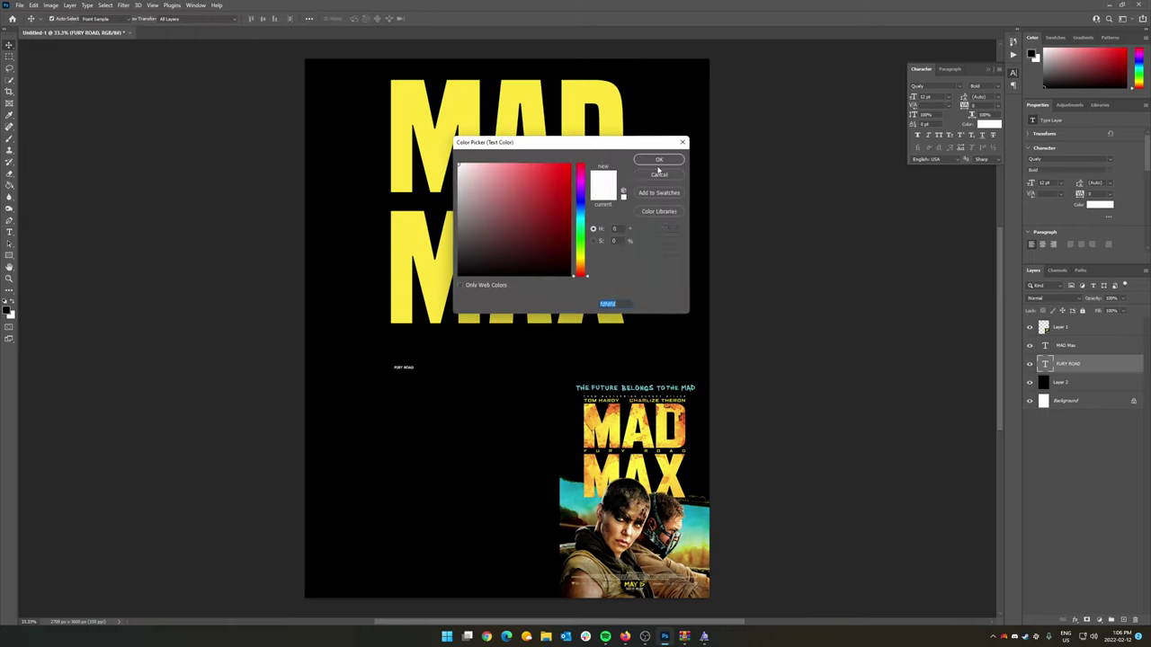
pyautogui.click(594, 90)
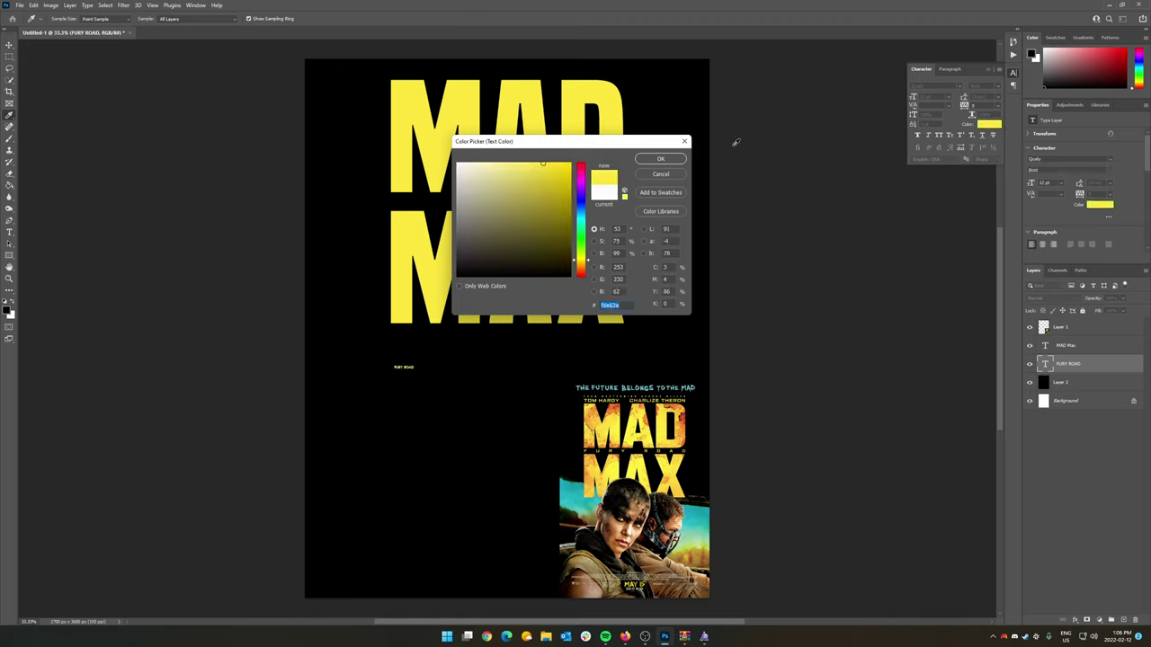
pyautogui.click(660, 160)
pyautogui.moveTo(913, 97); pyautogui.dragTo(966, 96)
pyautogui.moveTo(527, 359); pyautogui.dragTo(528, 205)
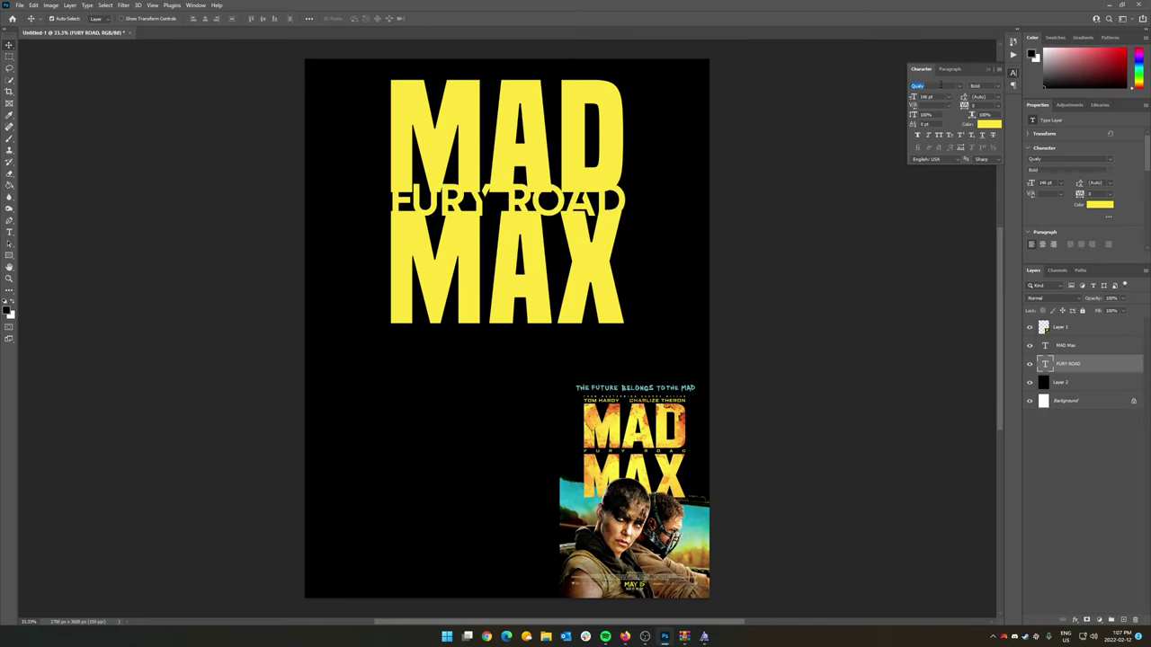
# Set FURY ROAD in the Built Titling font and reduce its size
pyautogui.write('Built')
pyautogui.click(940, 114)
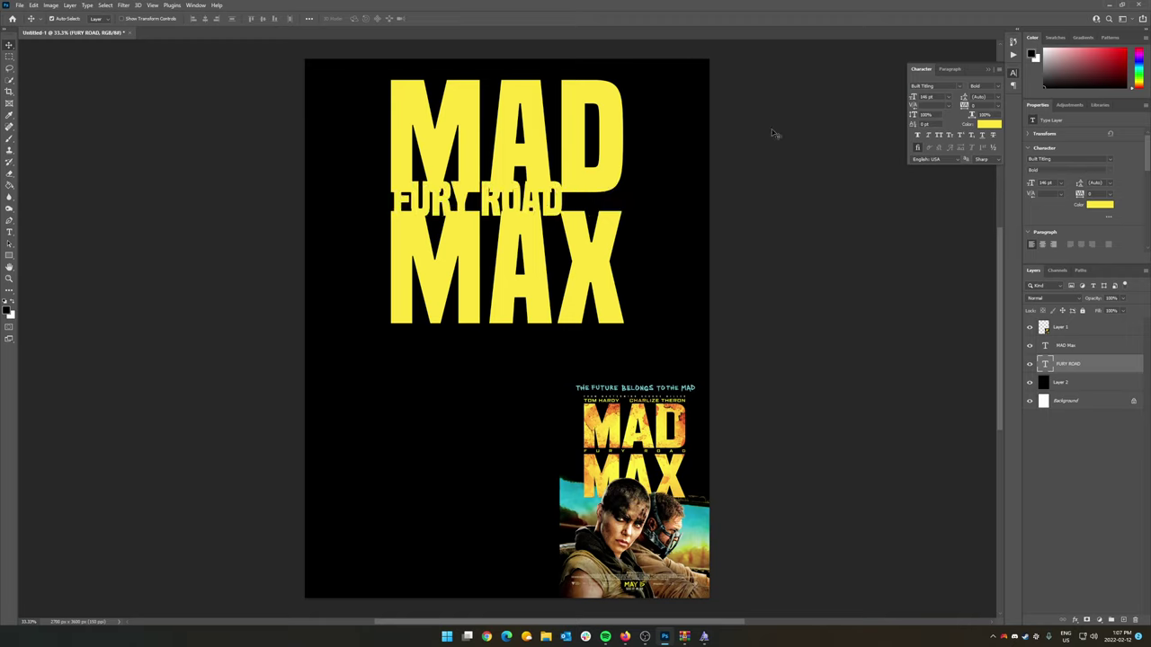
pyautogui.moveTo(911, 97); pyautogui.dragTo(907, 99)
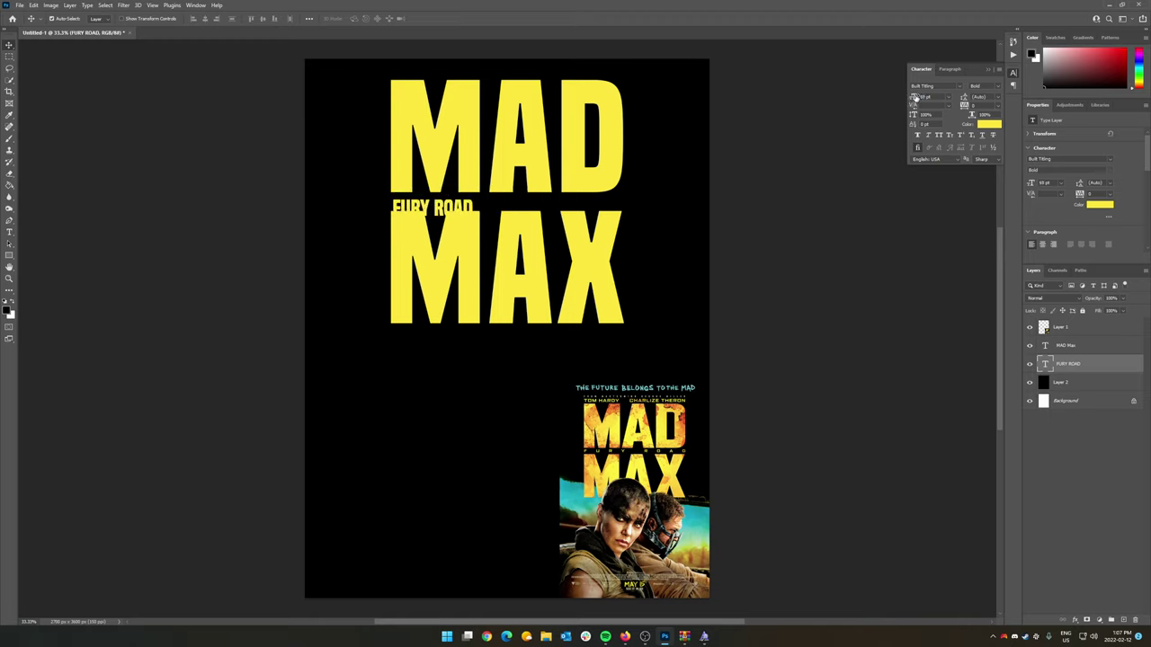
# Adjust the positions of the MAD MAX title and FURY ROAD, undoing one accidental move
pyautogui.moveTo(428, 211); pyautogui.dragTo(438, 203)
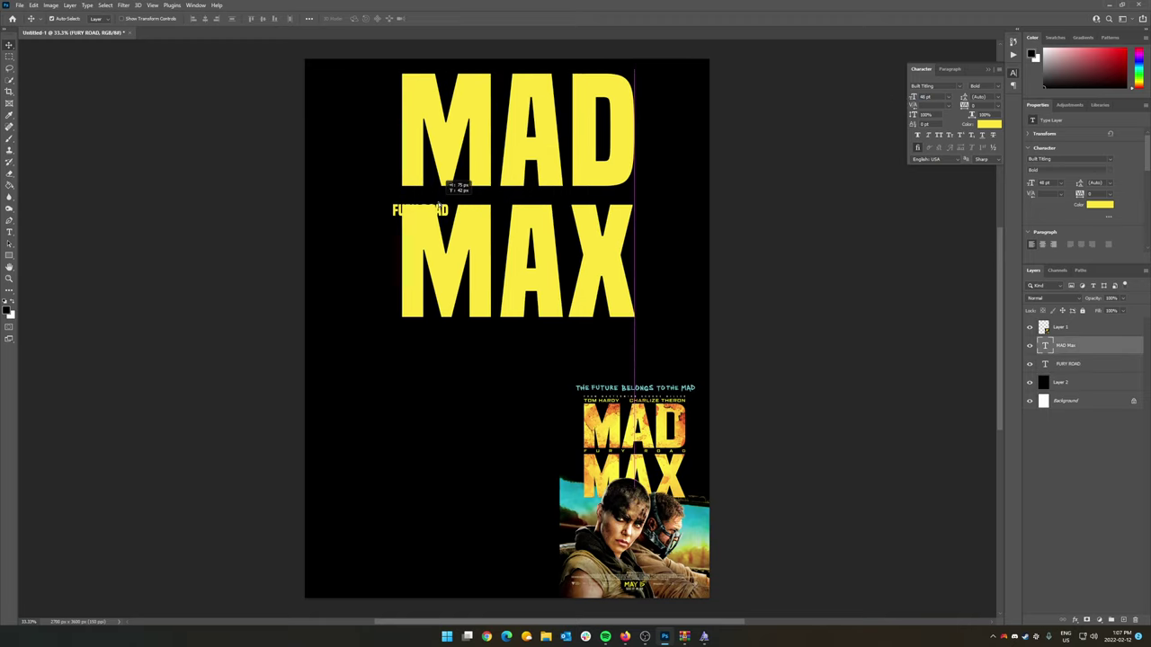
pyautogui.hotkey('ctrl', 'z')
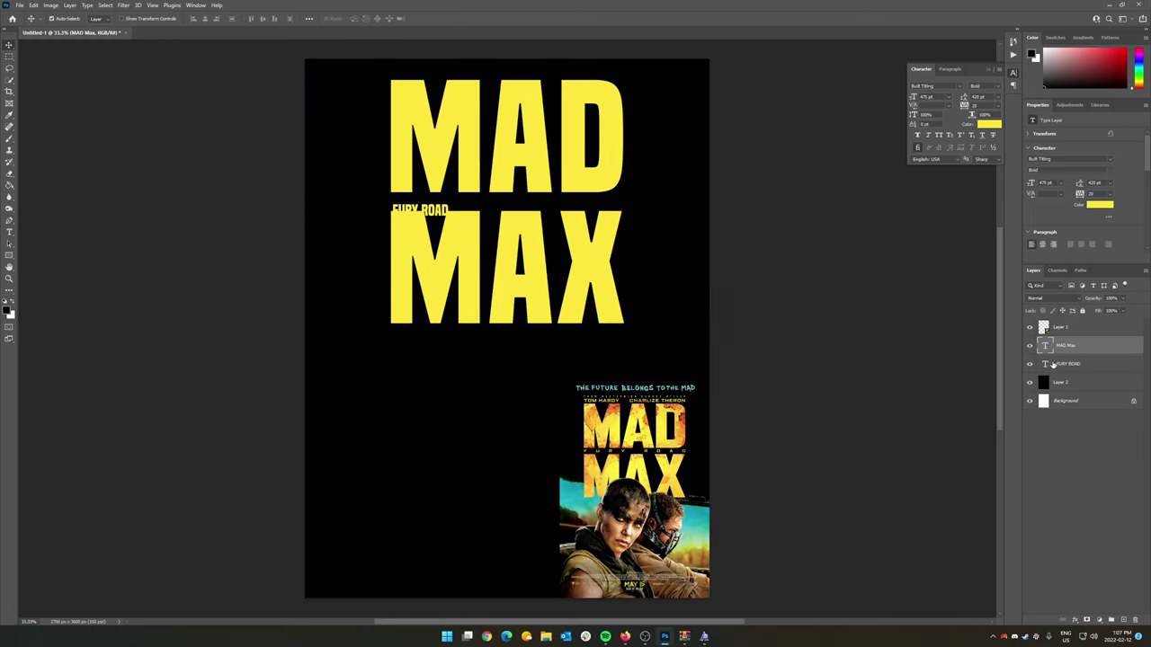
pyautogui.click(1052, 364)
pyautogui.moveTo(438, 213); pyautogui.dragTo(433, 214)
pyautogui.click(1060, 364)
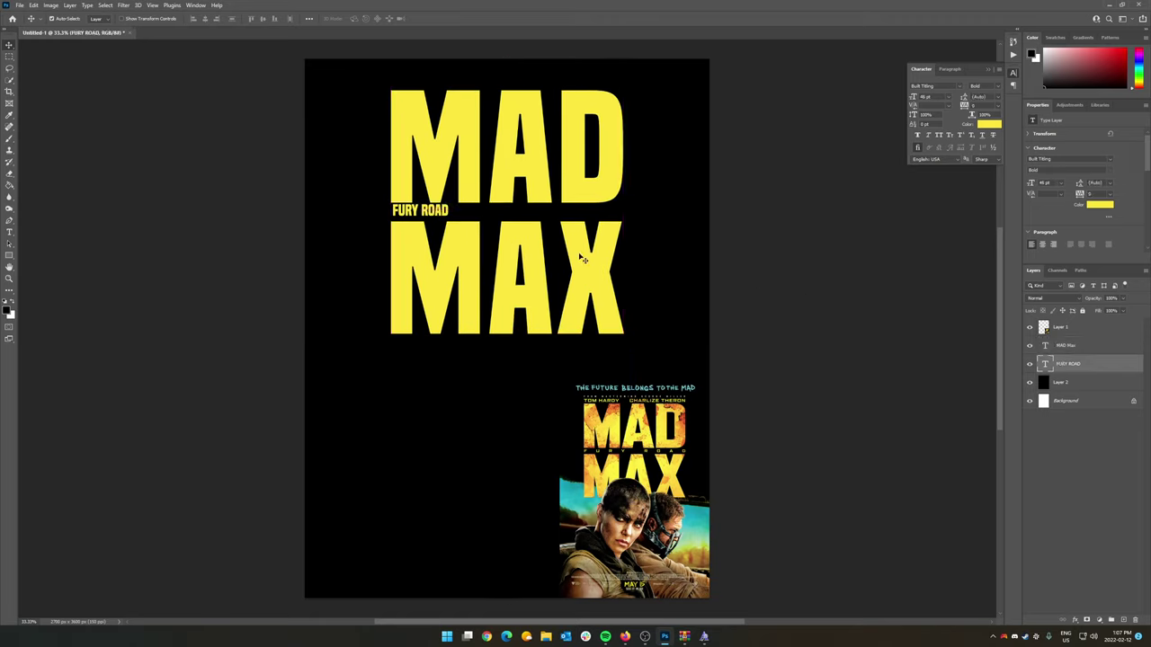
pyautogui.press('Down')
pyautogui.press('Down')
pyautogui.press('Down')
pyautogui.press('Down')
pyautogui.press('Down')
pyautogui.press('Down')
pyautogui.press('Down')
pyautogui.press('Down')
pyautogui.press('Down')
pyautogui.press('Right')
pyautogui.press('Right')
pyautogui.press('Right')
pyautogui.press('Right')
pyautogui.press('Right')
pyautogui.press('Right')
pyautogui.press('Right')
pyautogui.press('Right')
pyautogui.press('Right')
pyautogui.press('Right')
pyautogui.press('Right')
pyautogui.press('Right')
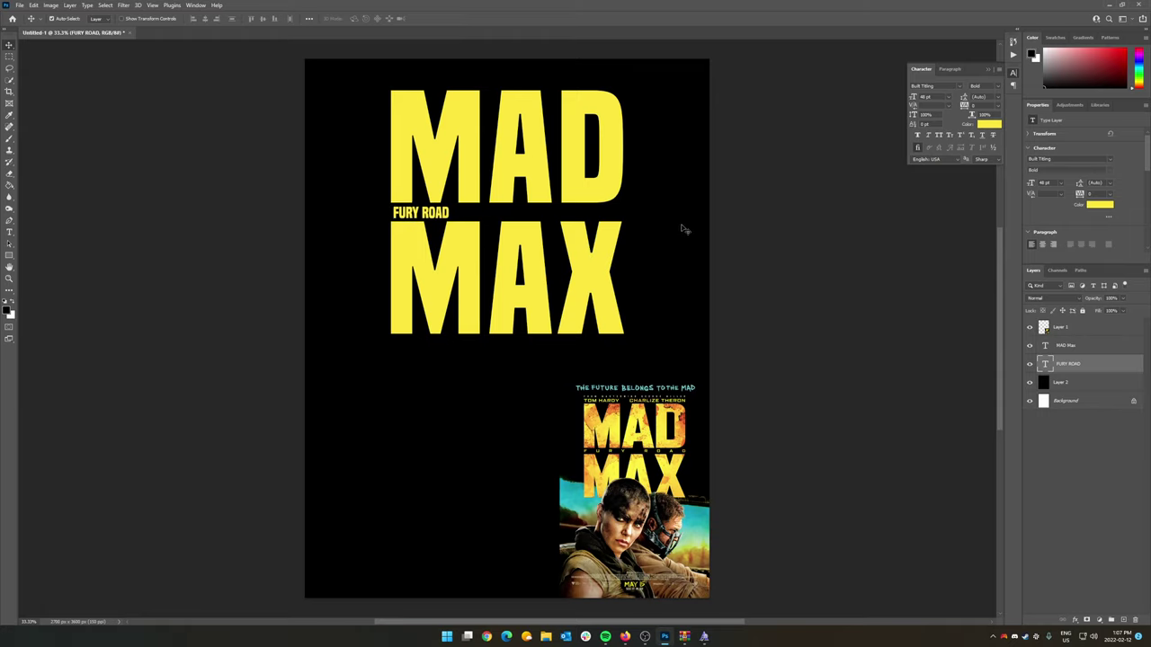
pyautogui.moveTo(450, 213); pyautogui.dragTo(454, 189)
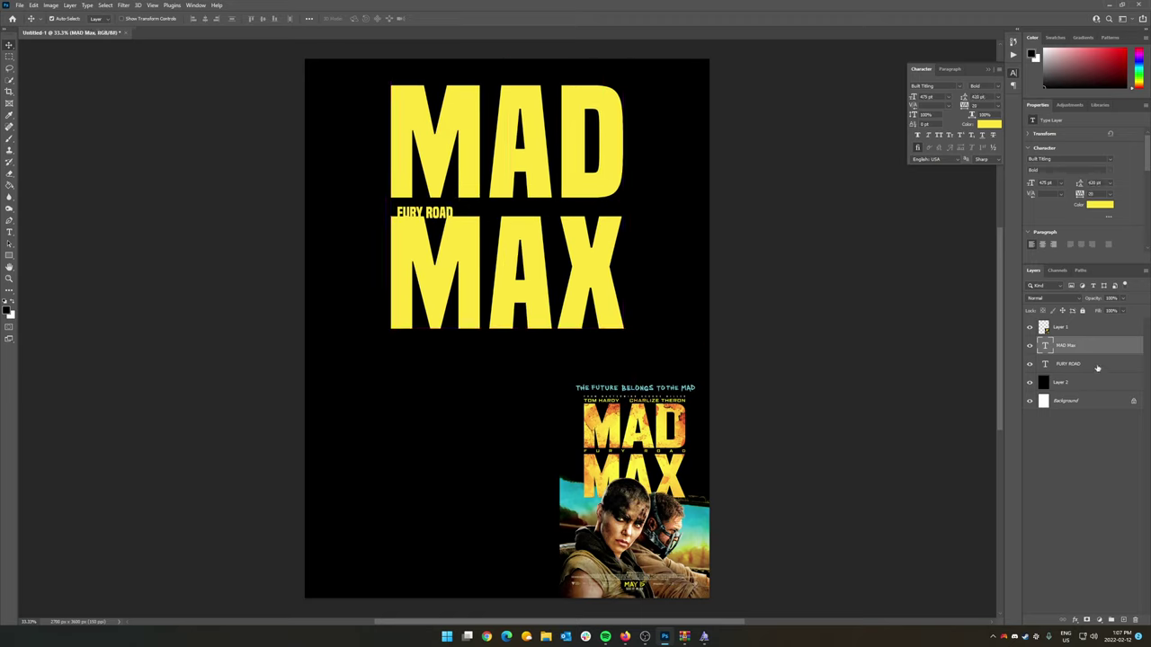
# Lock the MAD Max layer and drag FURY ROAD into the gap between MAD and MAX
pyautogui.click(1081, 310)
pyautogui.click(1070, 363)
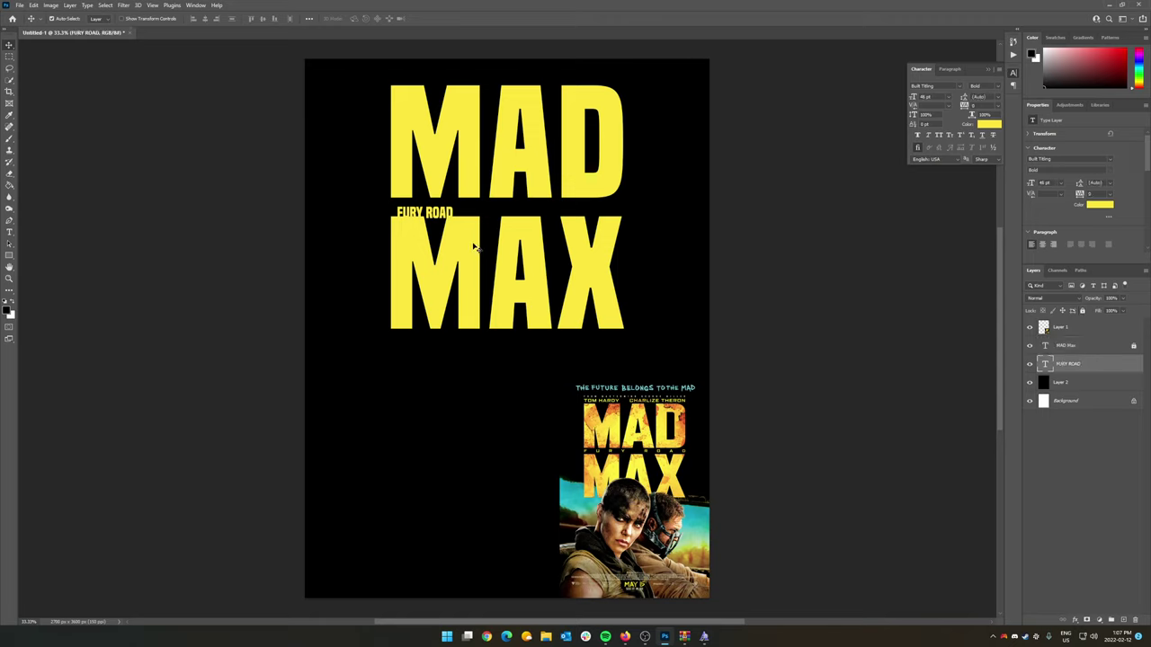
pyautogui.moveTo(439, 220); pyautogui.dragTo(531, 192)
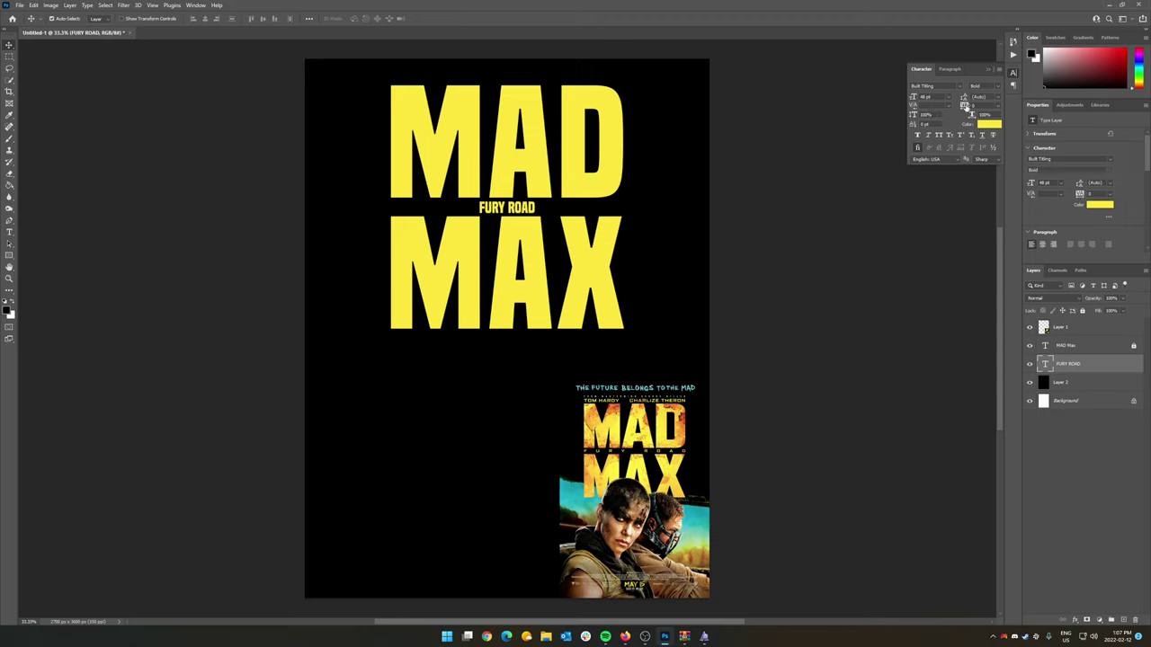
# Widen FURY ROAD's tracking to about 1460 so it spans MAX's width, centred between the lines
pyautogui.moveTo(966, 105); pyautogui.dragTo(972, 113)
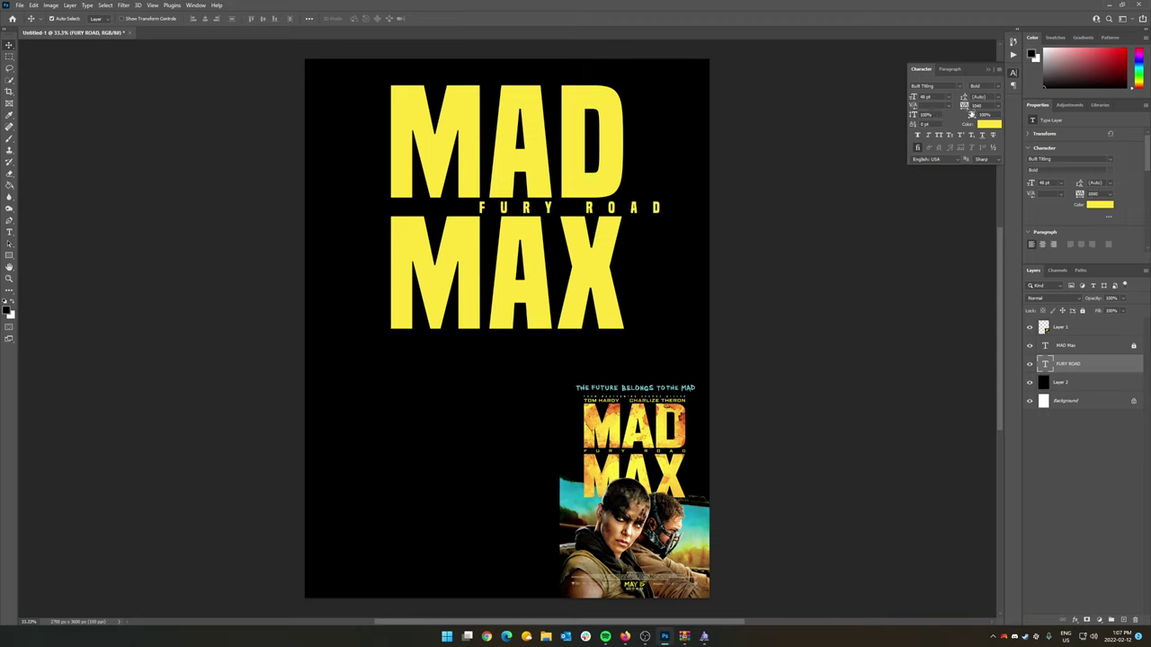
pyautogui.moveTo(635, 214); pyautogui.dragTo(565, 212)
pyautogui.moveTo(972, 111); pyautogui.dragTo(980, 105)
pyautogui.moveTo(607, 211); pyautogui.dragTo(576, 210)
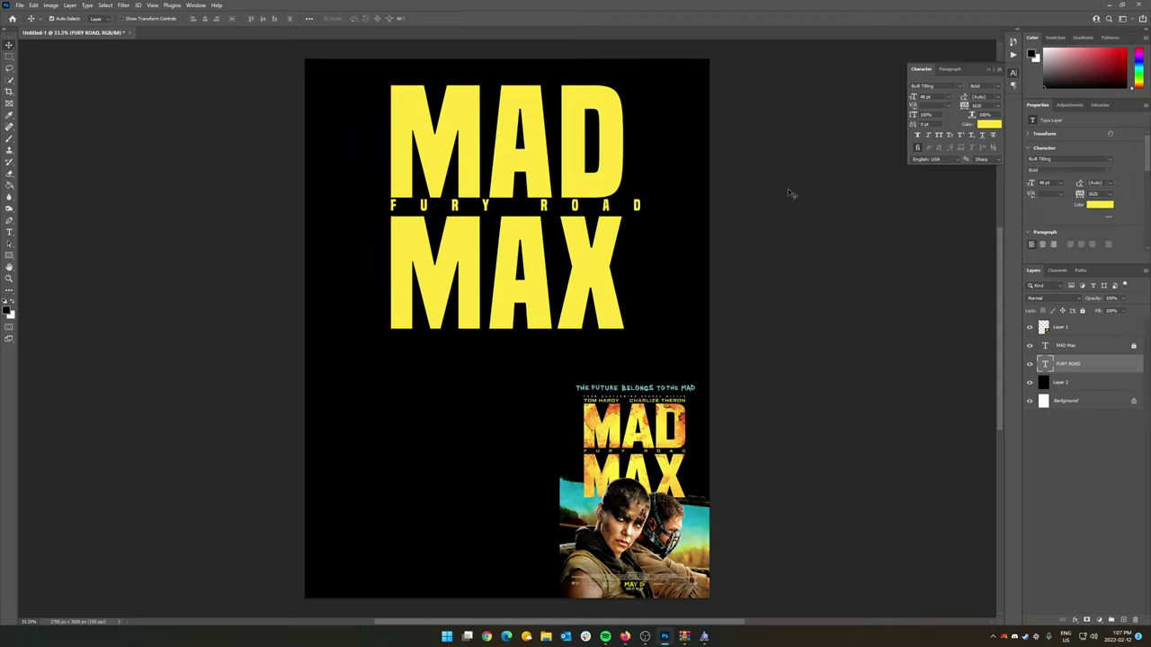
pyautogui.moveTo(972, 113); pyautogui.dragTo(950, 108)
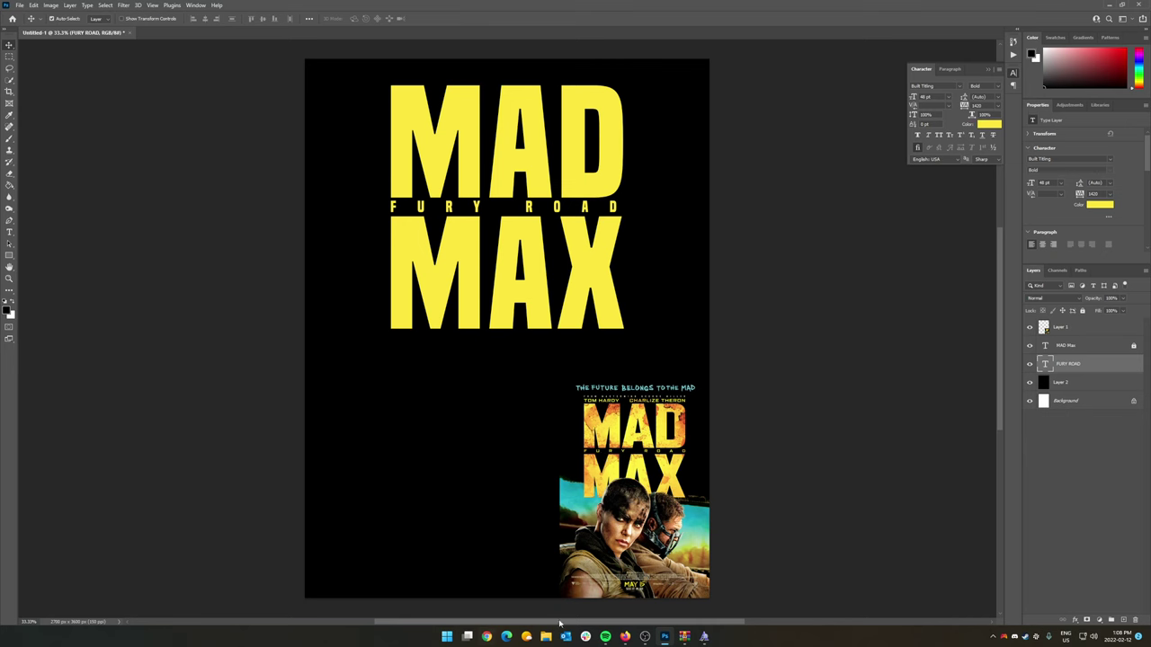
# Search Google Images for 'oil stain texture' and narrow the results to concrete floor textures
pyautogui.click(624, 636)
pyautogui.click(148, 10)
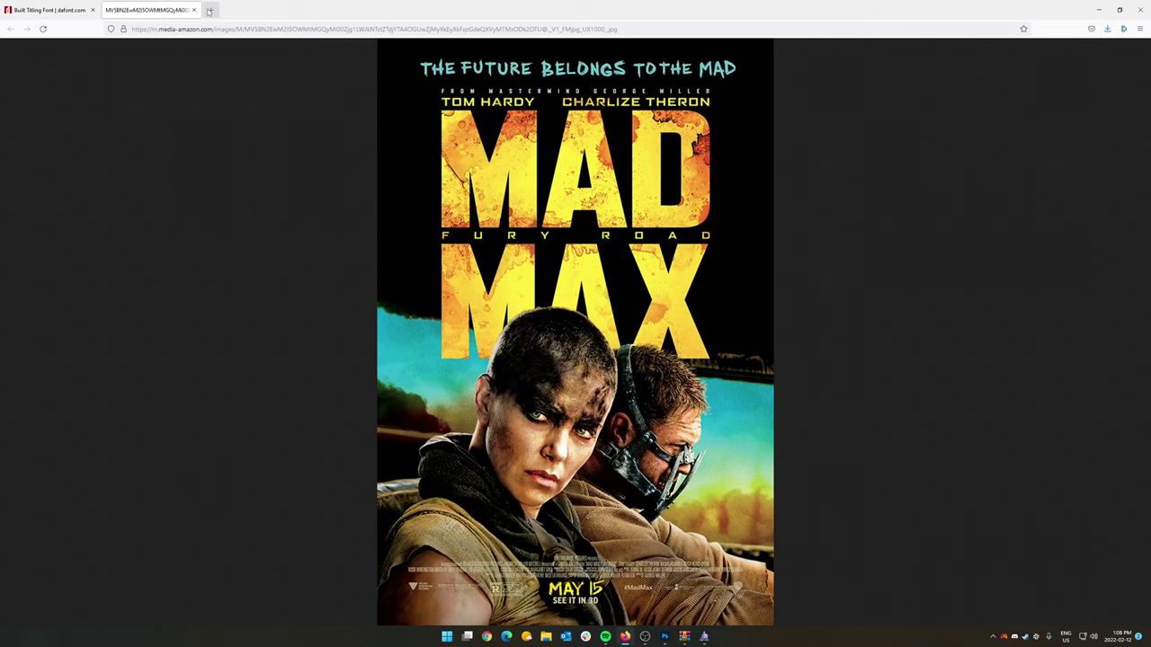
pyautogui.click(210, 10)
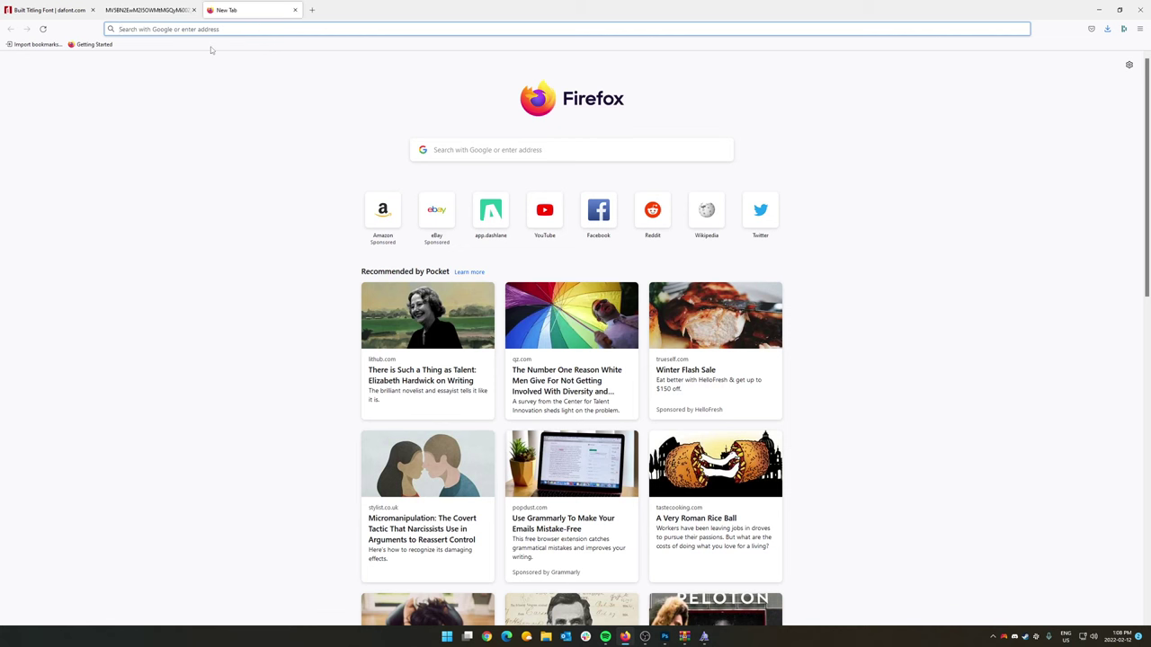
pyautogui.write('oil stai')
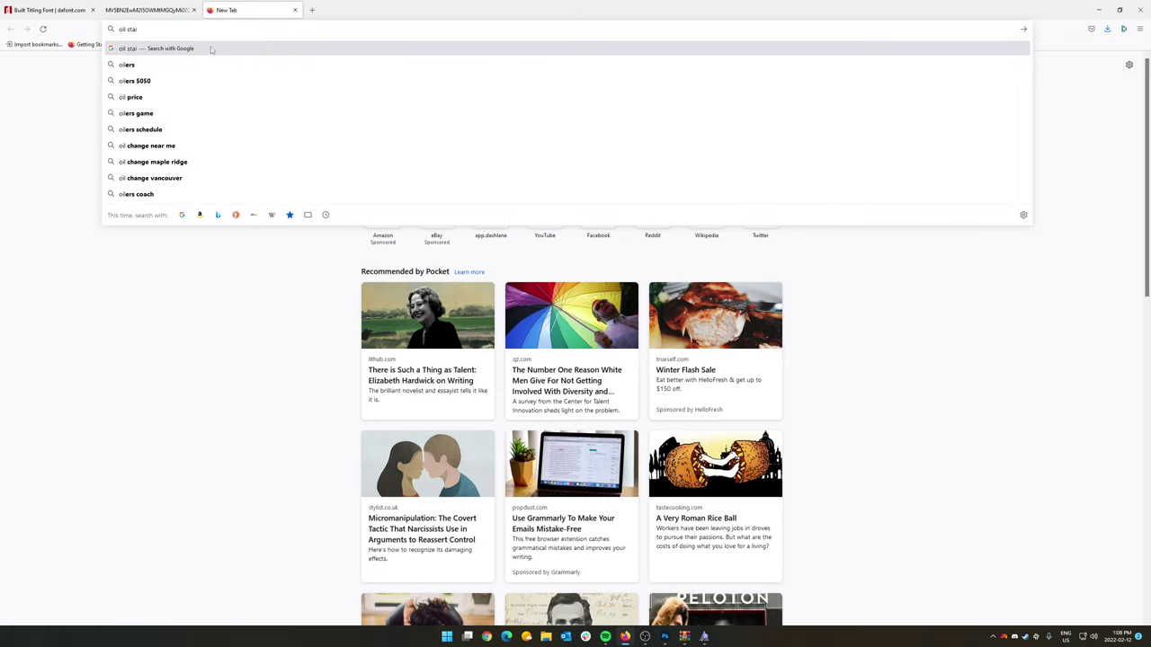
pyautogui.write('n texture')
pyautogui.press('Return')
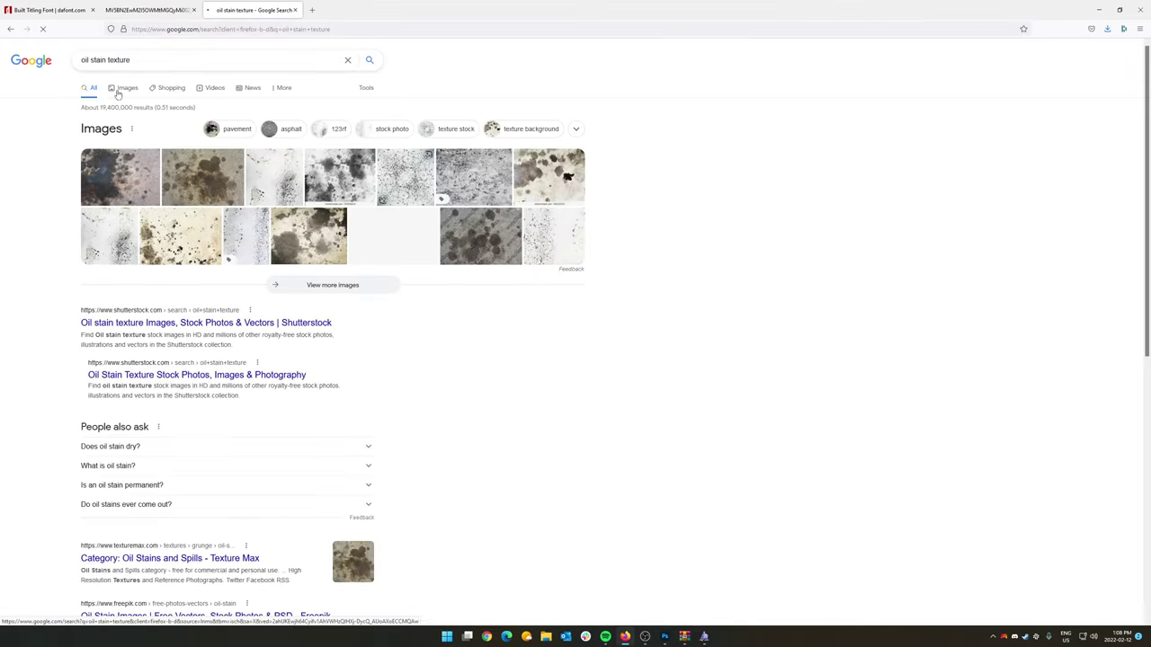
pyautogui.click(117, 90)
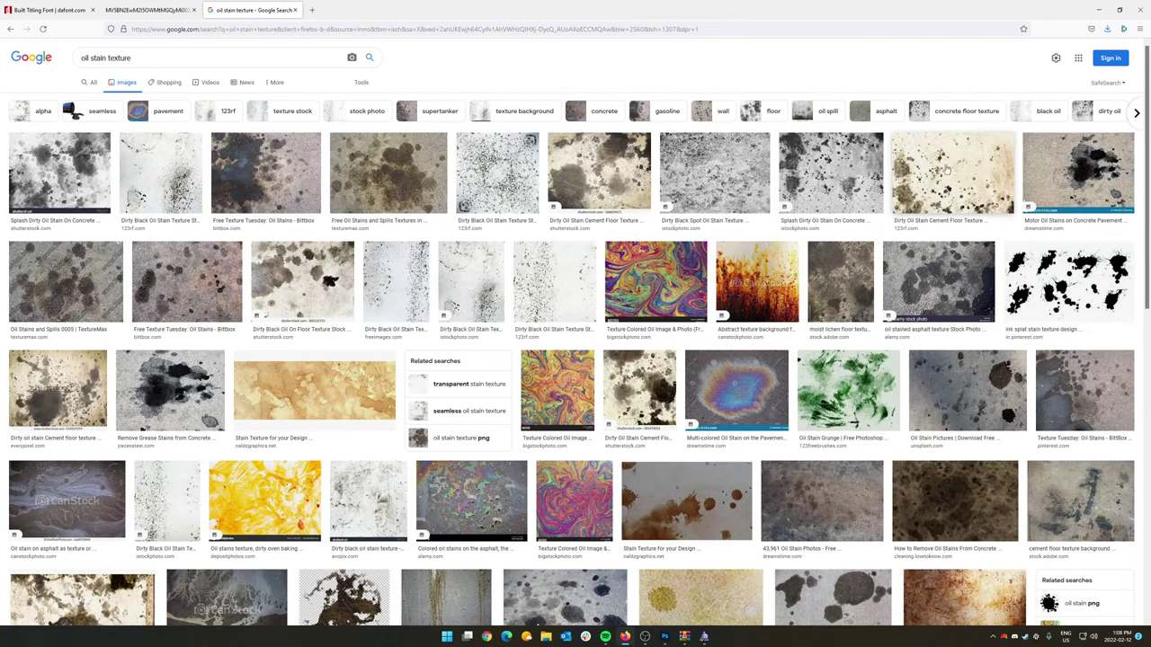
pyautogui.click(171, 9)
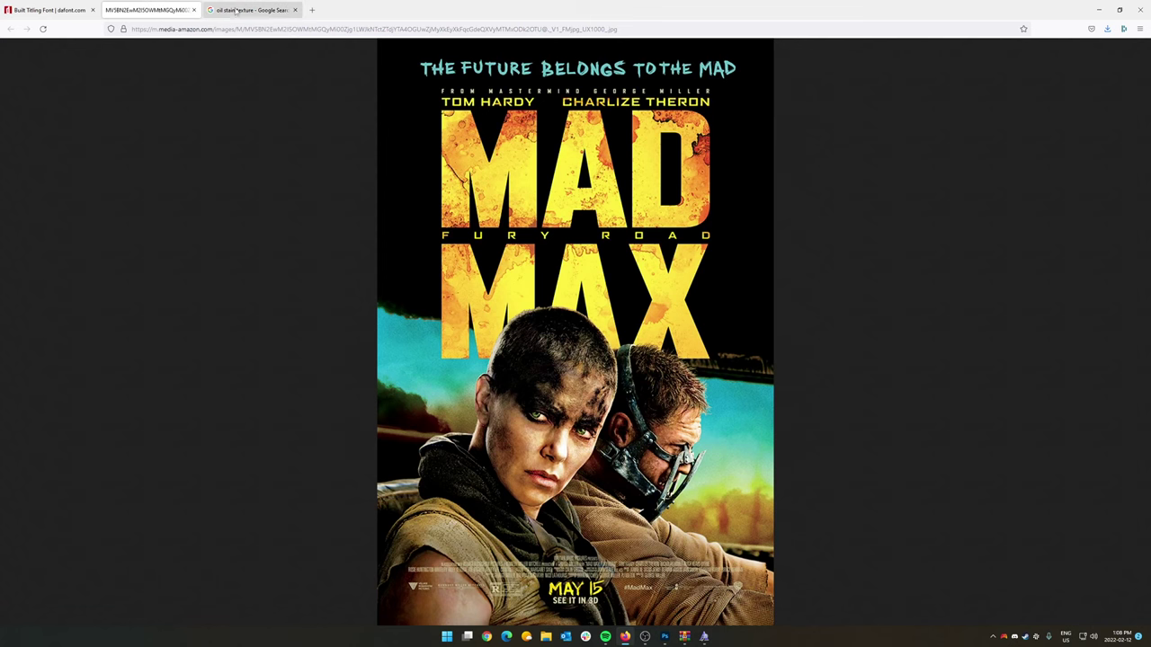
pyautogui.click(247, 10)
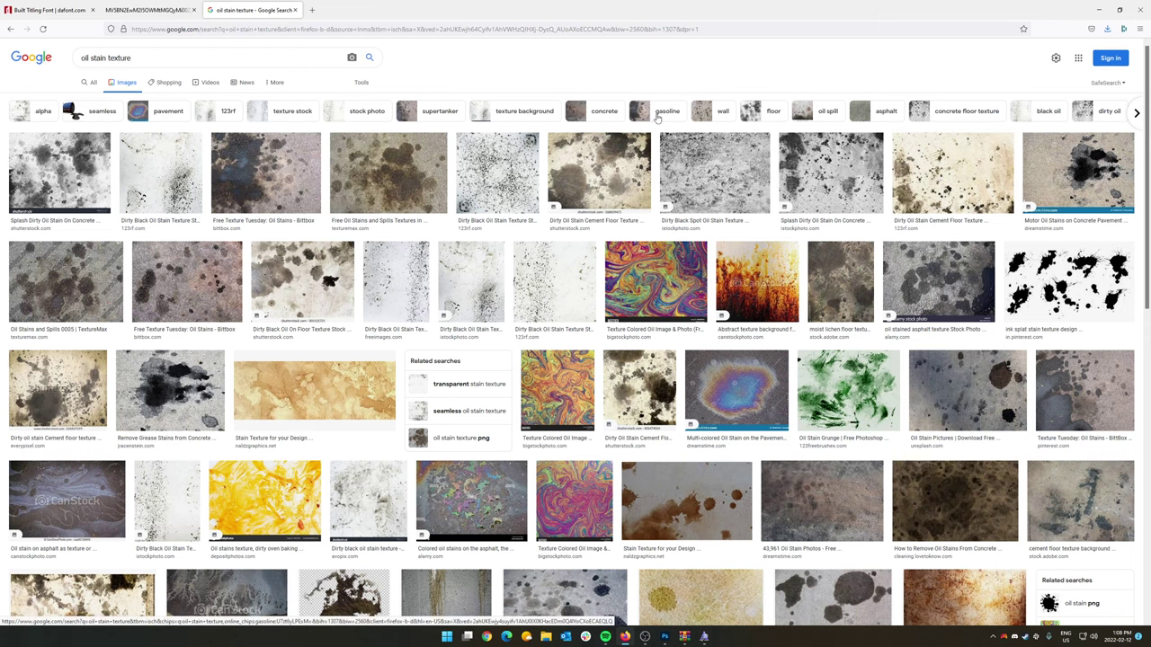
pyautogui.click(956, 116)
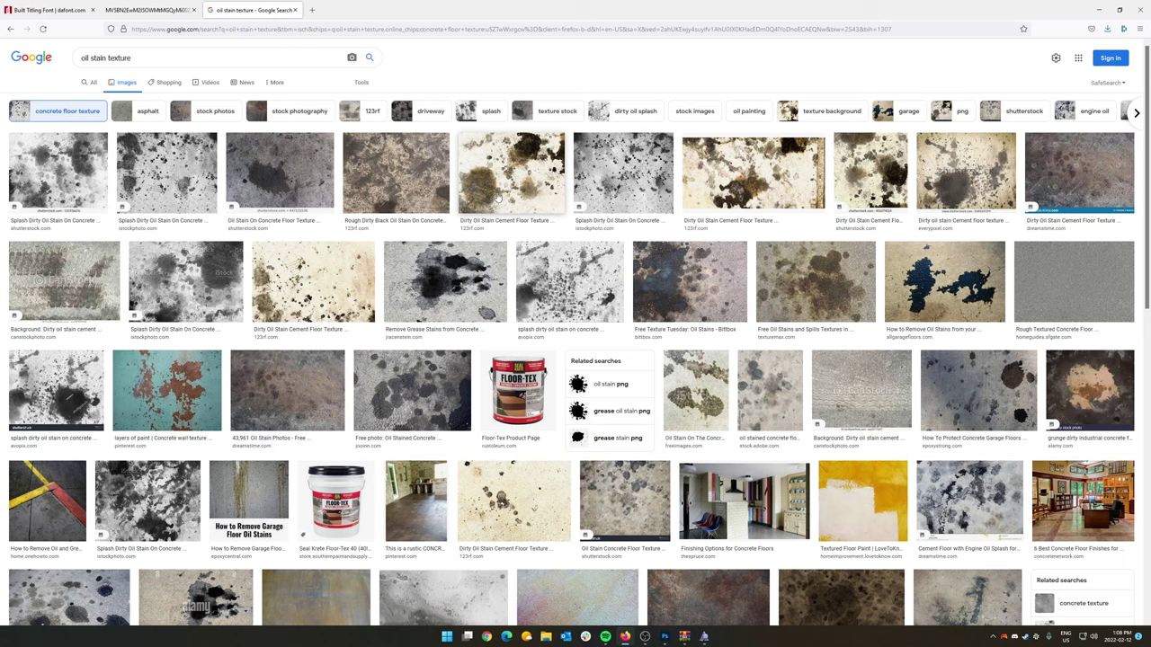
# Open the dirty oil-stain cement floor image full size, copy it, and return to Photoshop
pyautogui.click(498, 196)
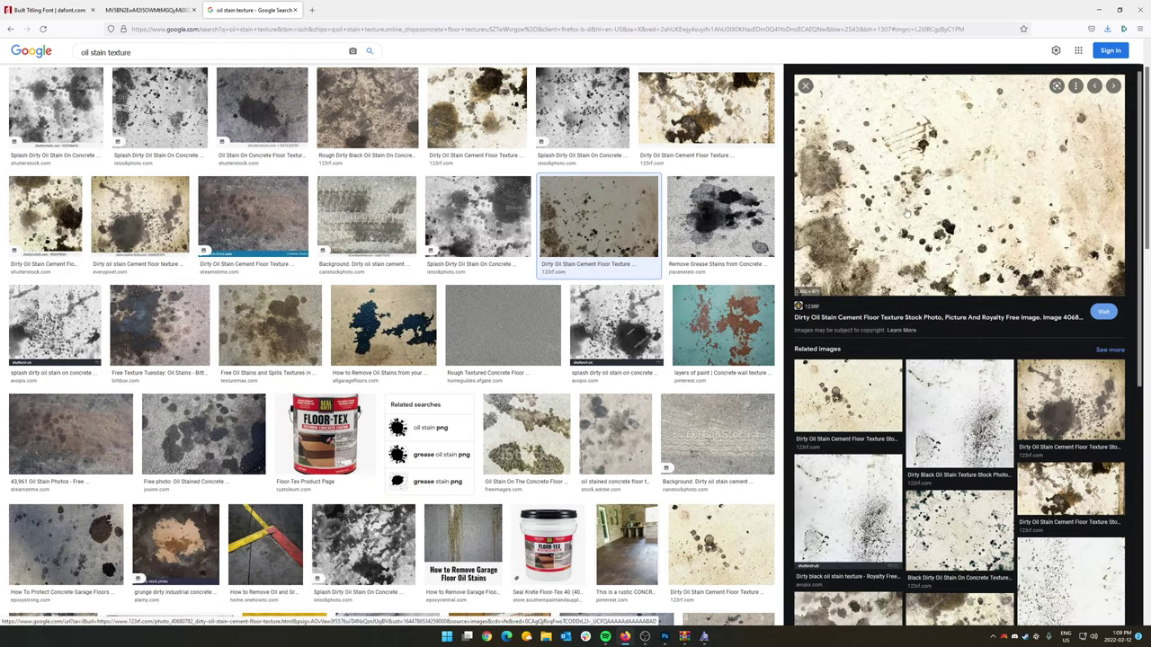
pyautogui.rightClick(896, 201)
pyautogui.click(926, 303)
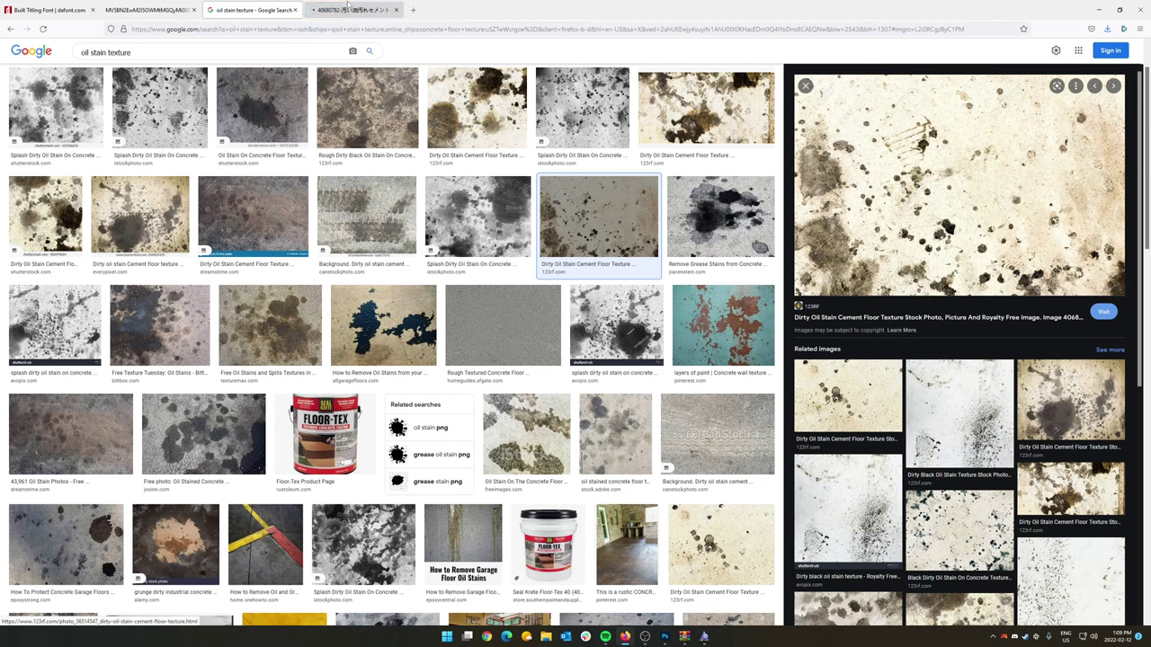
pyautogui.hotkey('ctrl', 'Tab')
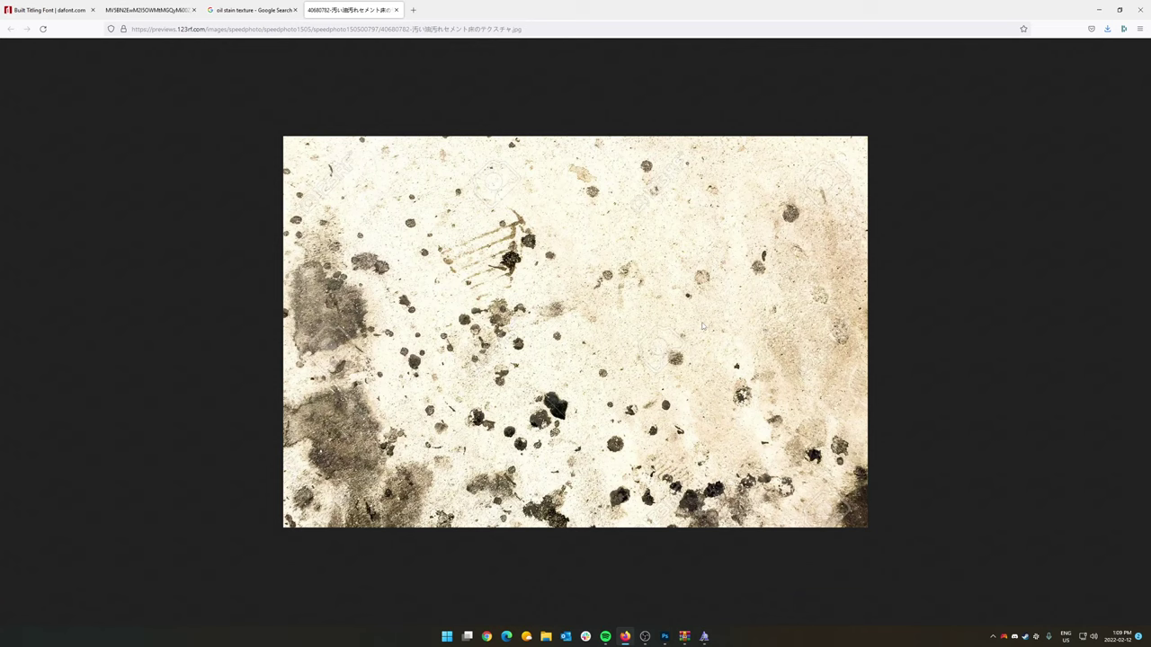
pyautogui.rightClick(522, 309)
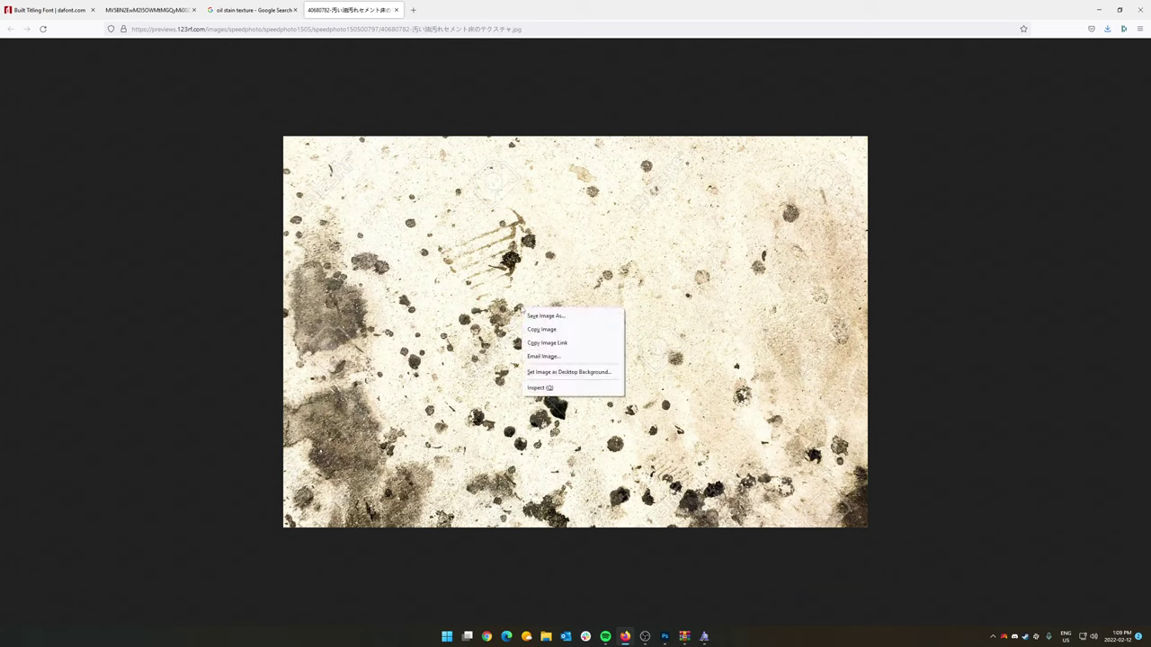
pyautogui.click(542, 329)
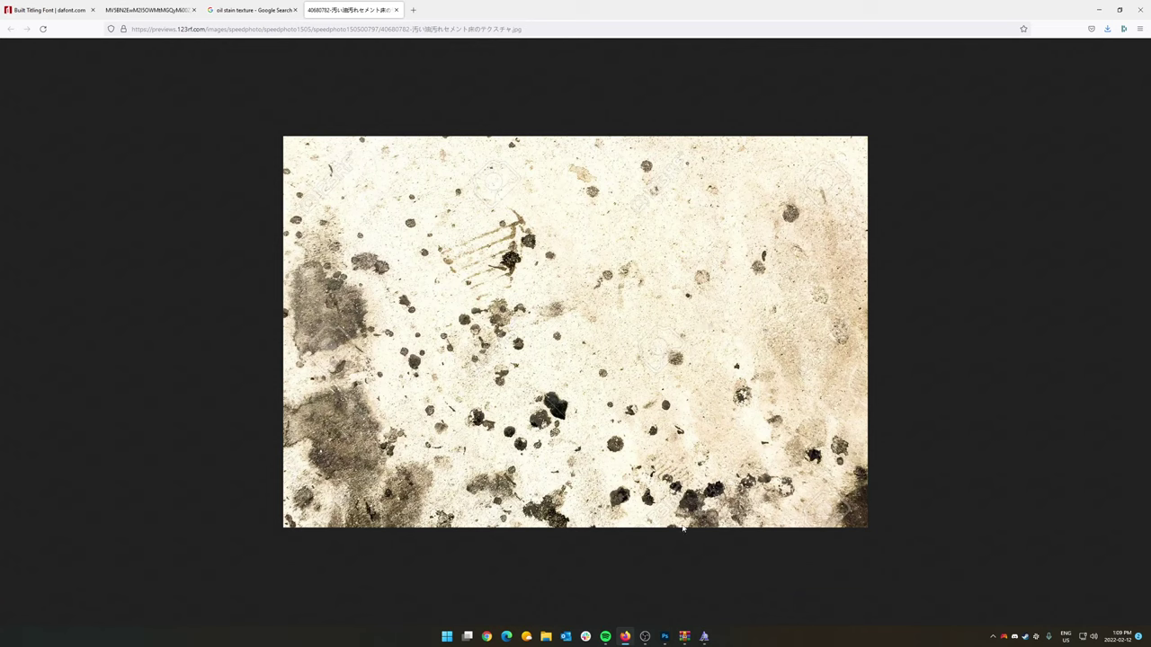
pyautogui.click(664, 637)
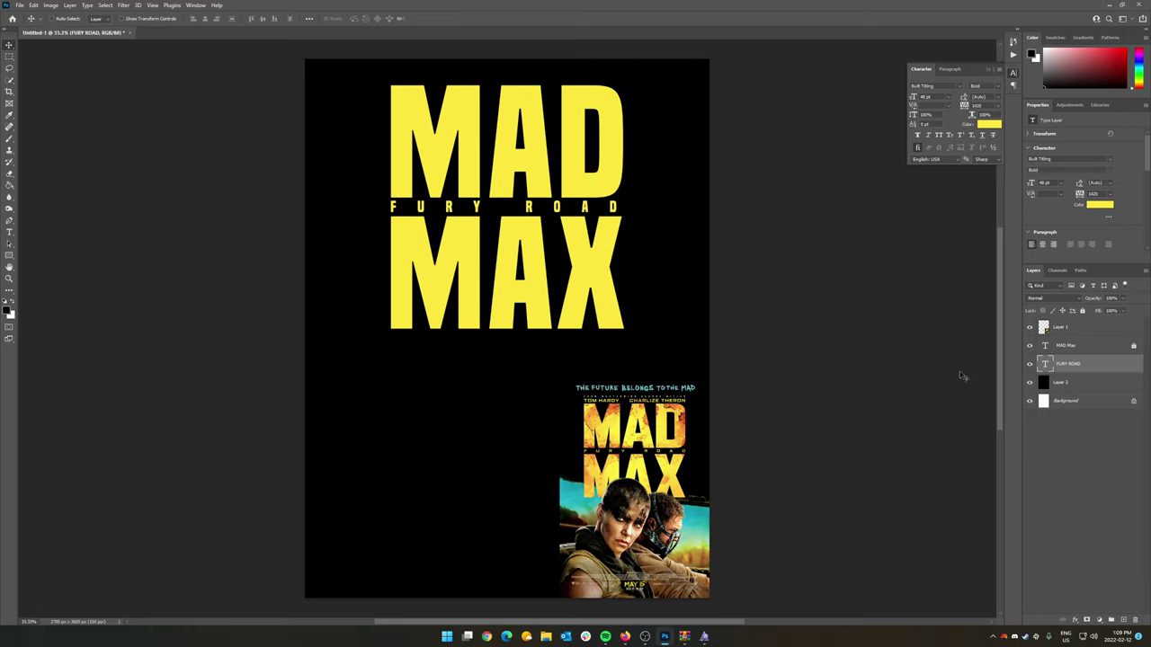
# Paste the texture as a layer named Texture Main above the MAD Max layer, over the title
pyautogui.hotkey('ctrl', 'v')
pyautogui.moveTo(518, 358); pyautogui.dragTo(462, 344)
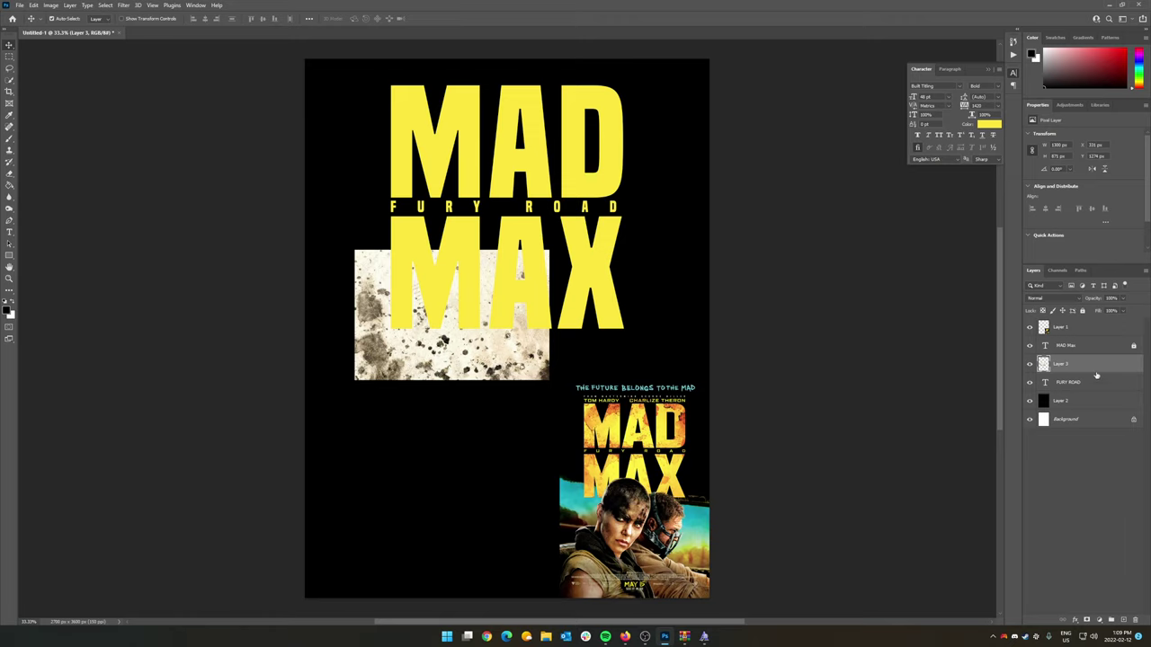
pyautogui.doubleClick(1061, 364)
pyautogui.press('BackSpace')
pyautogui.press('Return')
pyautogui.moveTo(1054, 364); pyautogui.dragTo(1056, 343)
pyautogui.moveTo(453, 325); pyautogui.dragTo(475, 150)
# Scale Texture Main up to cover the top of the poster with Free Transform
pyautogui.click(33, 6)
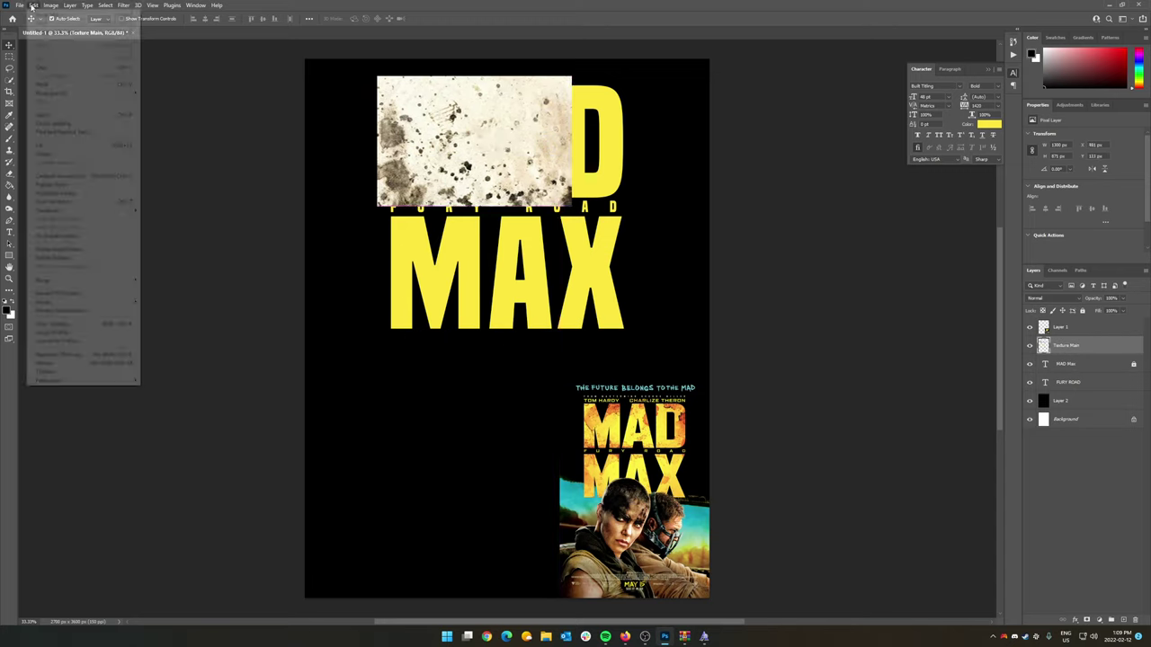
pyautogui.moveTo(78, 211)
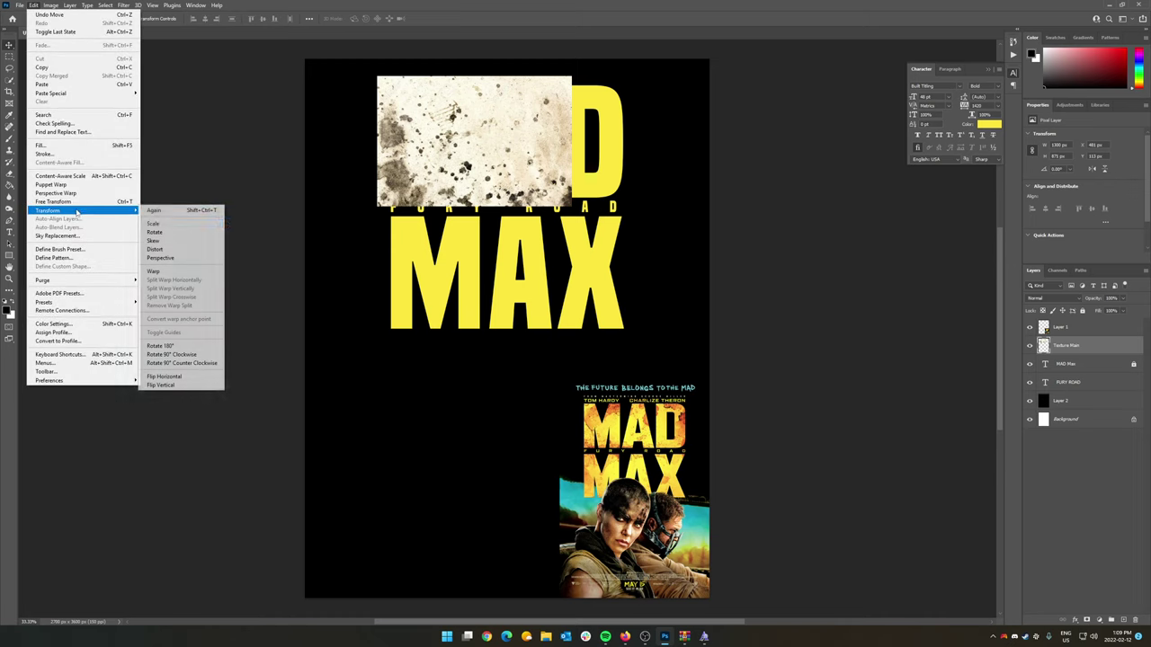
pyautogui.click(169, 224)
pyautogui.moveTo(572, 207); pyautogui.dragTo(755, 329)
pyautogui.moveTo(629, 252); pyautogui.dragTo(597, 263)
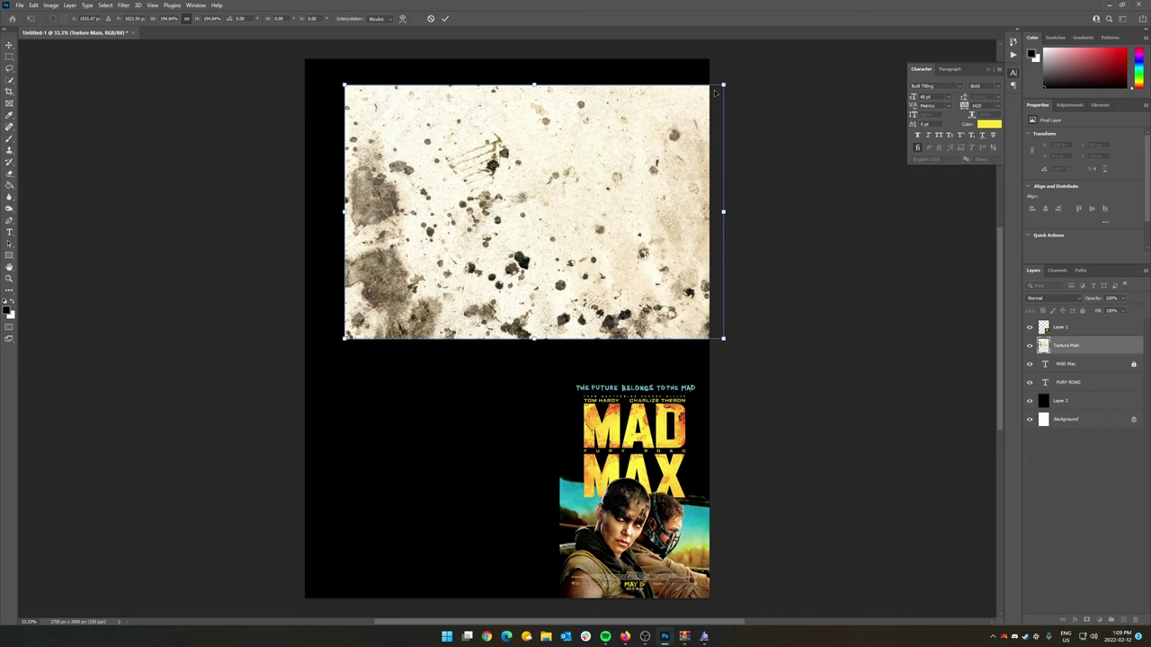
pyautogui.press('Return')
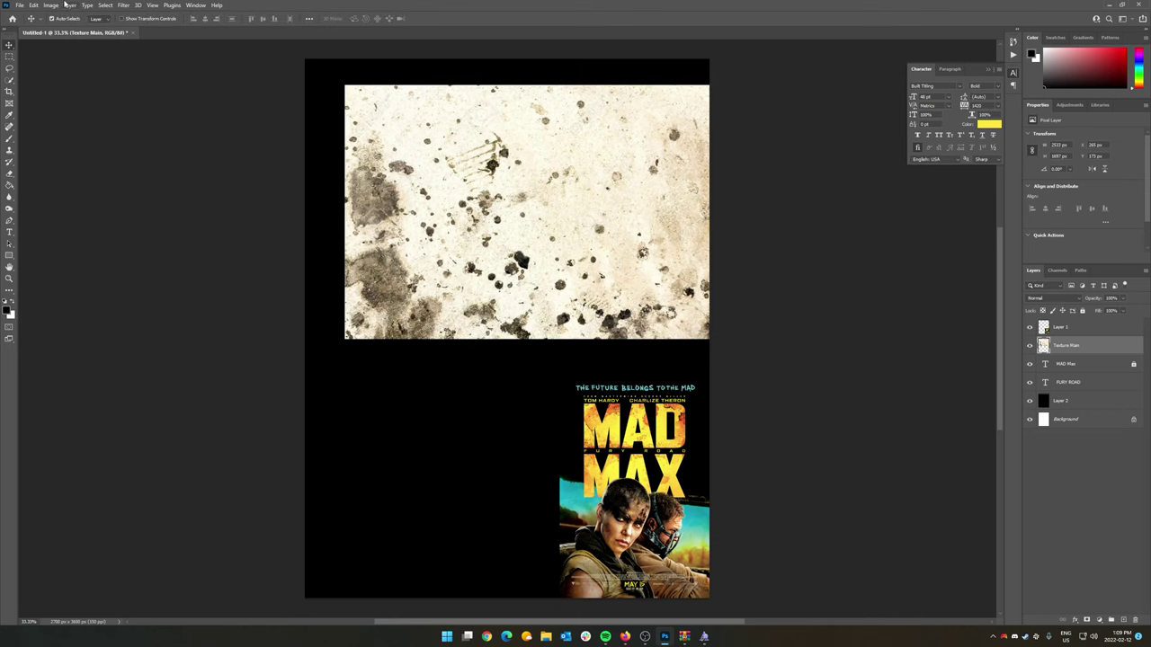
# Rotate Texture Main 180° and shift it slightly left
pyautogui.click(33, 4)
pyautogui.moveTo(54, 211)
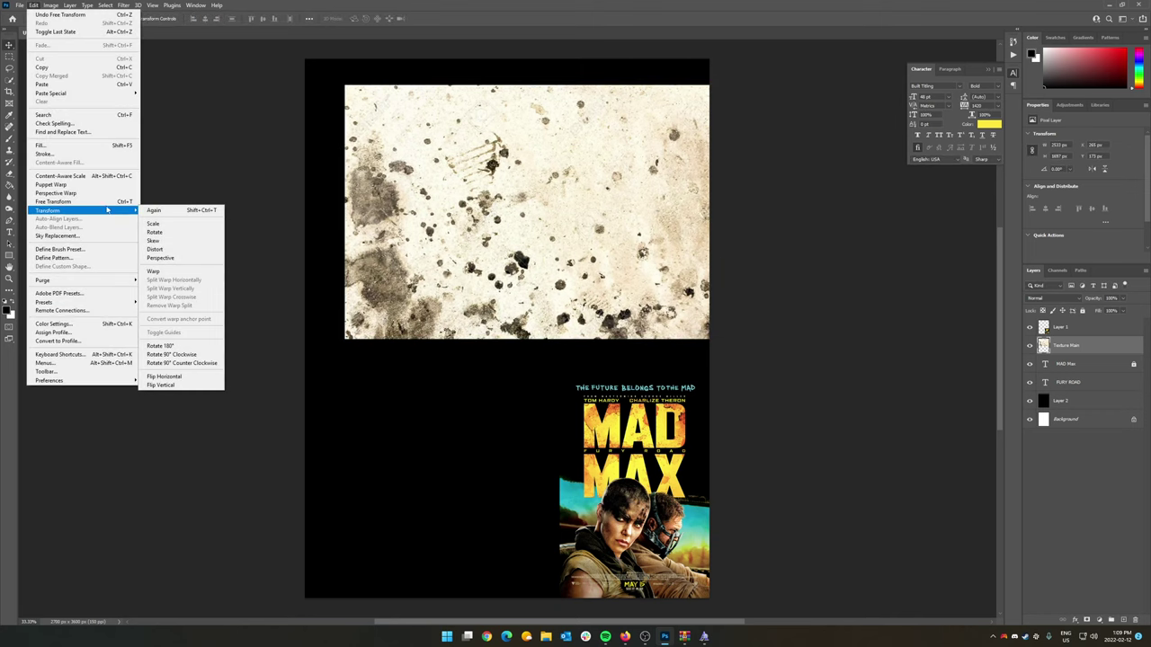
pyautogui.click(180, 231)
pyautogui.moveTo(729, 86); pyautogui.dragTo(314, 357)
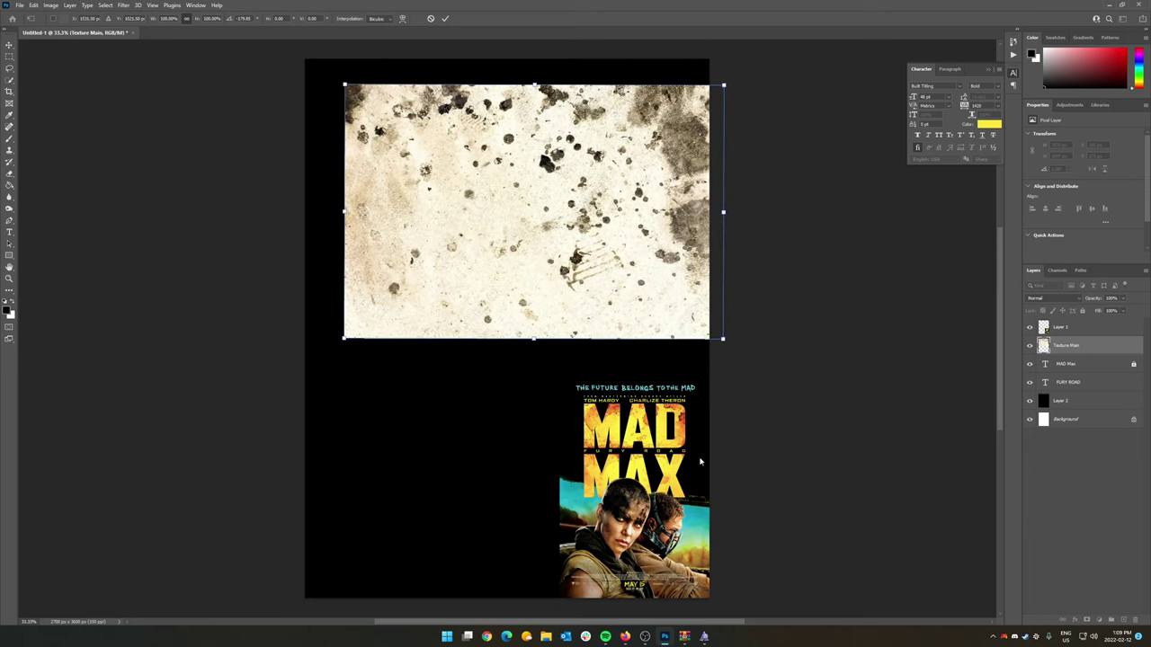
pyautogui.moveTo(732, 342)
pyautogui.mouseDown()
pyautogui.moveTo(752, 331)
pyautogui.moveTo(737, 344)
pyautogui.mouseUp()
pyautogui.moveTo(651, 266); pyautogui.dragTo(631, 266)
pyautogui.click(444, 20)
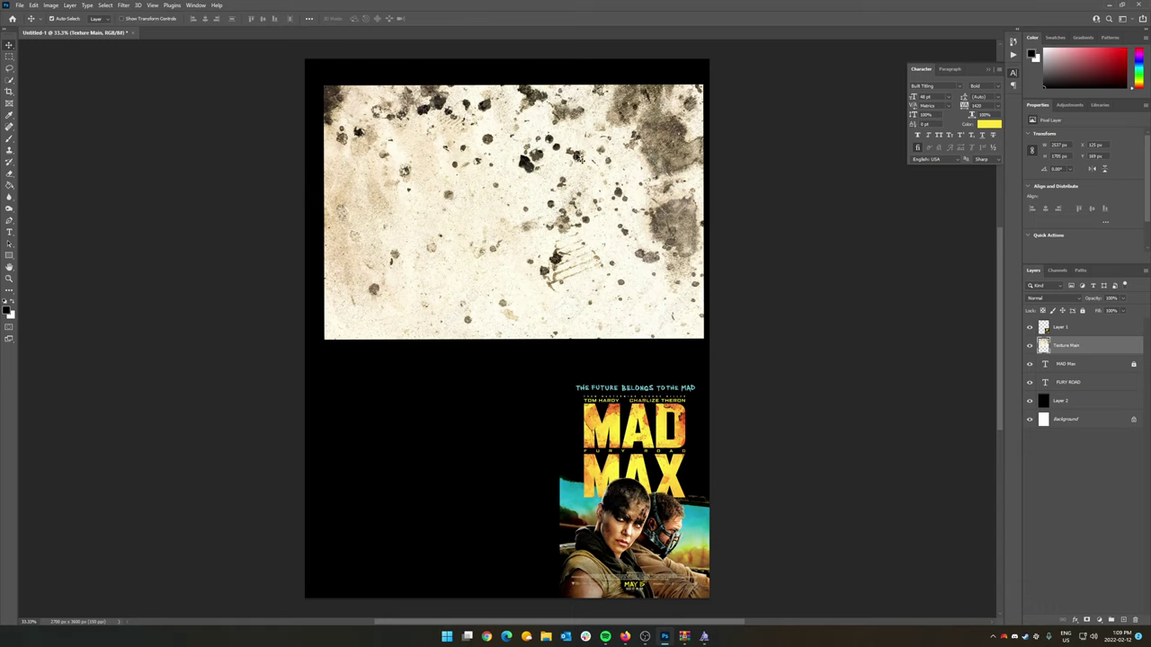
# Clip the Texture Main layer to the MAD Max text layer with Create Clipping Mask, then select FURY ROAD
pyautogui.click(1031, 346)
pyautogui.click(1029, 346)
pyautogui.rightClick(1076, 350)
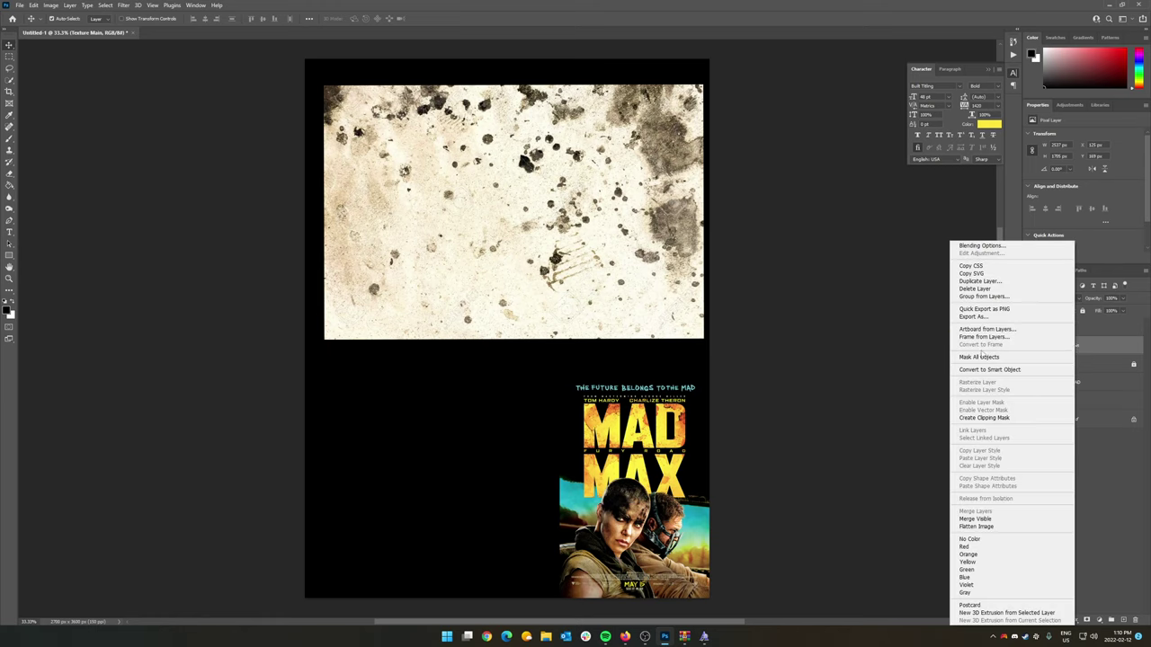
pyautogui.click(985, 418)
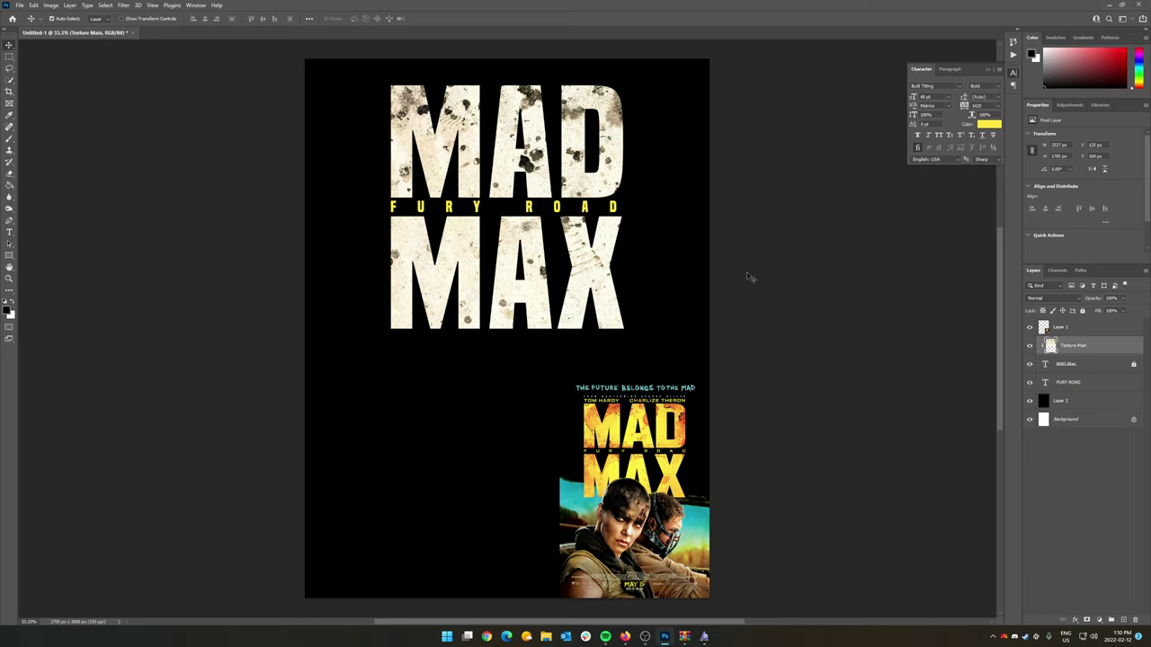
pyautogui.click(1068, 383)
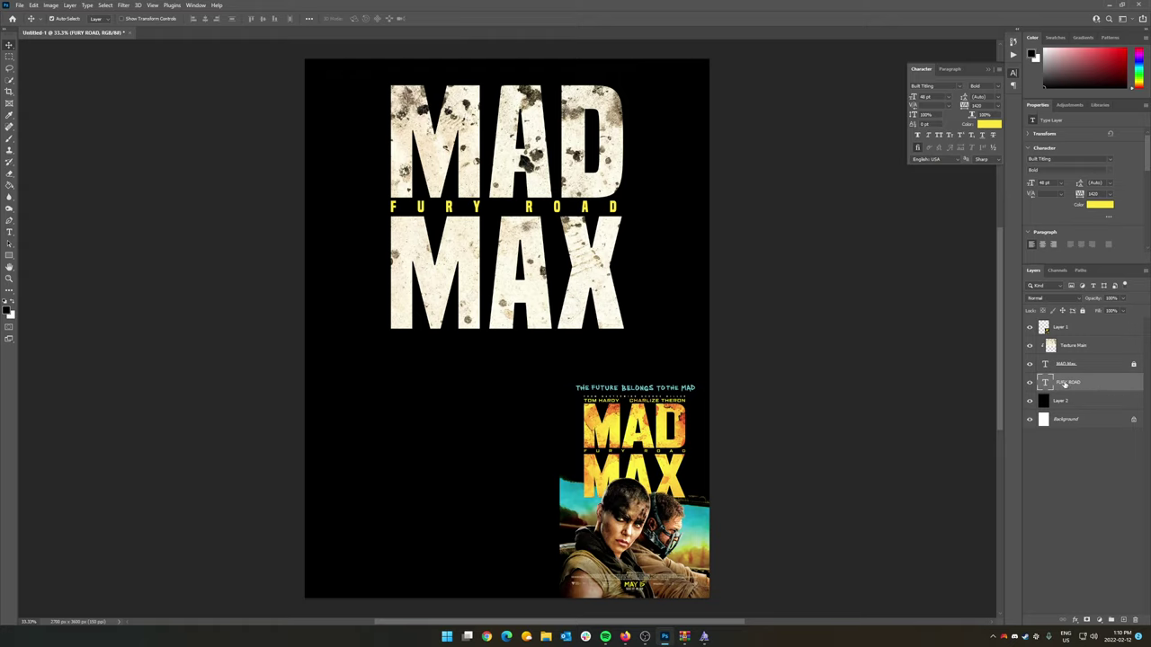
# Lock the FURY ROAD layer, then paste the texture and widen it over the lettering
pyautogui.click(1082, 311)
pyautogui.click(34, 5)
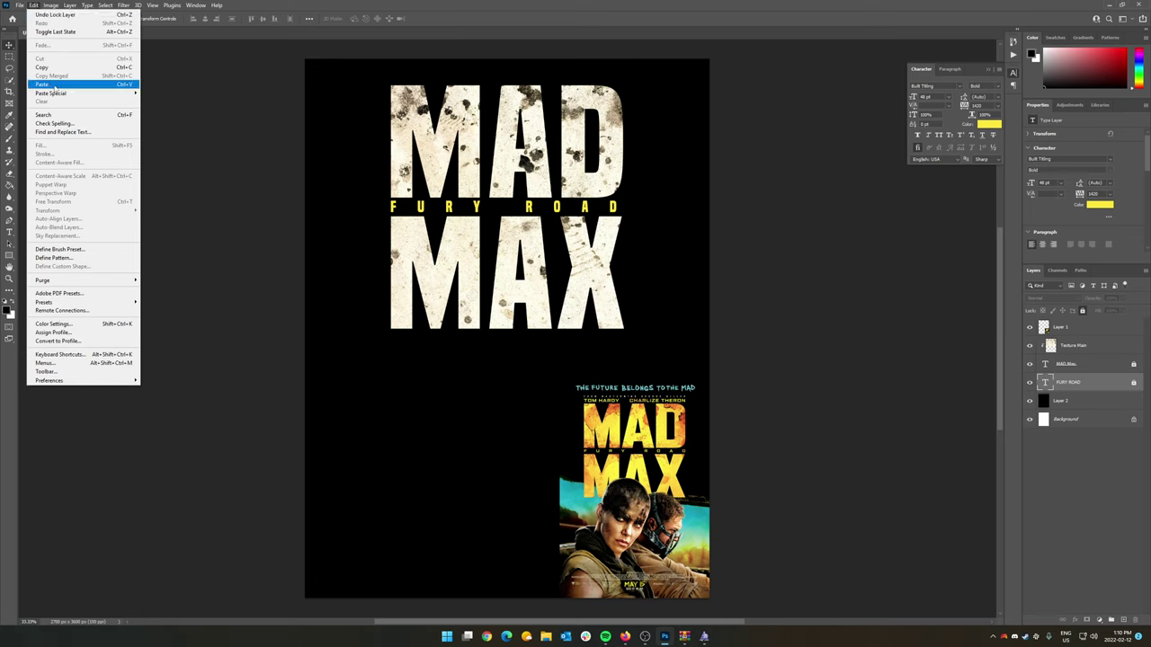
pyautogui.click(54, 83)
pyautogui.moveTo(471, 242); pyautogui.dragTo(441, 137)
pyautogui.hotkey('ctrl', 't')
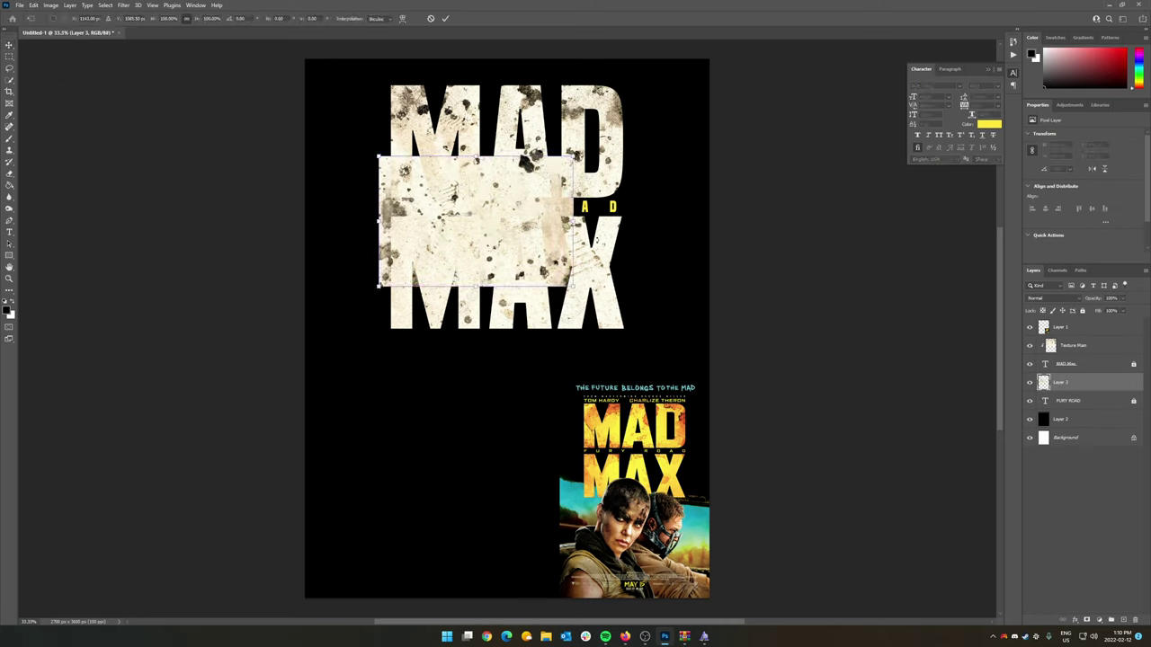
pyautogui.moveTo(573, 220); pyautogui.dragTo(624, 212)
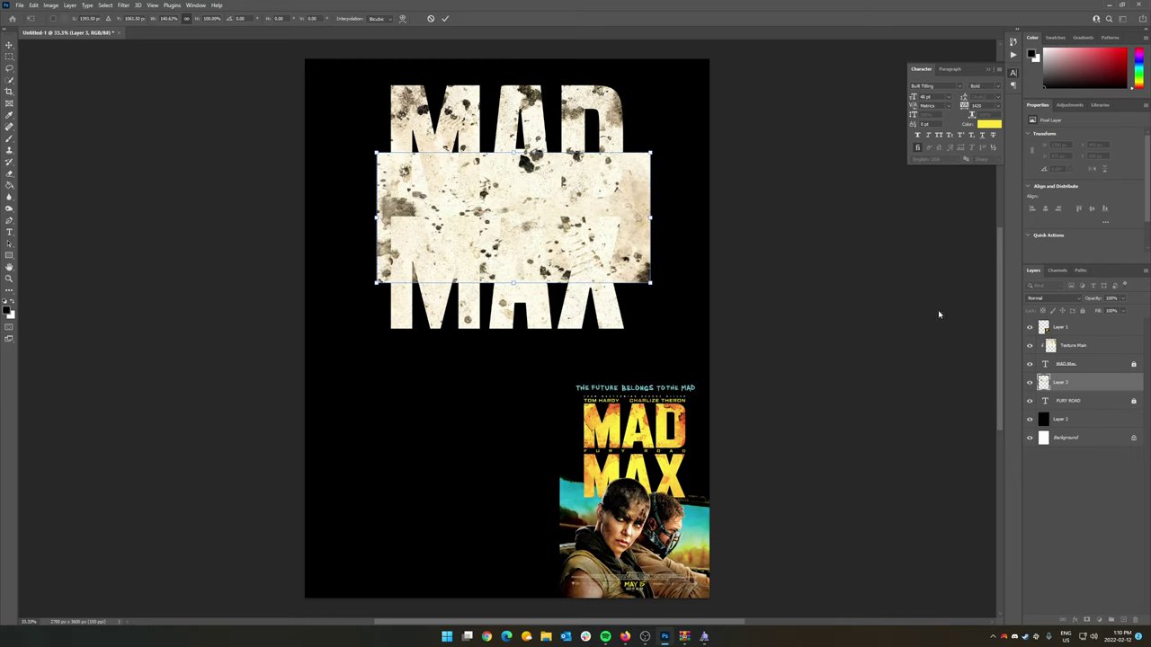
pyautogui.press('Return')
# Clip the pasted texture layer to the FURY ROAD text
pyautogui.rightClick(1074, 383)
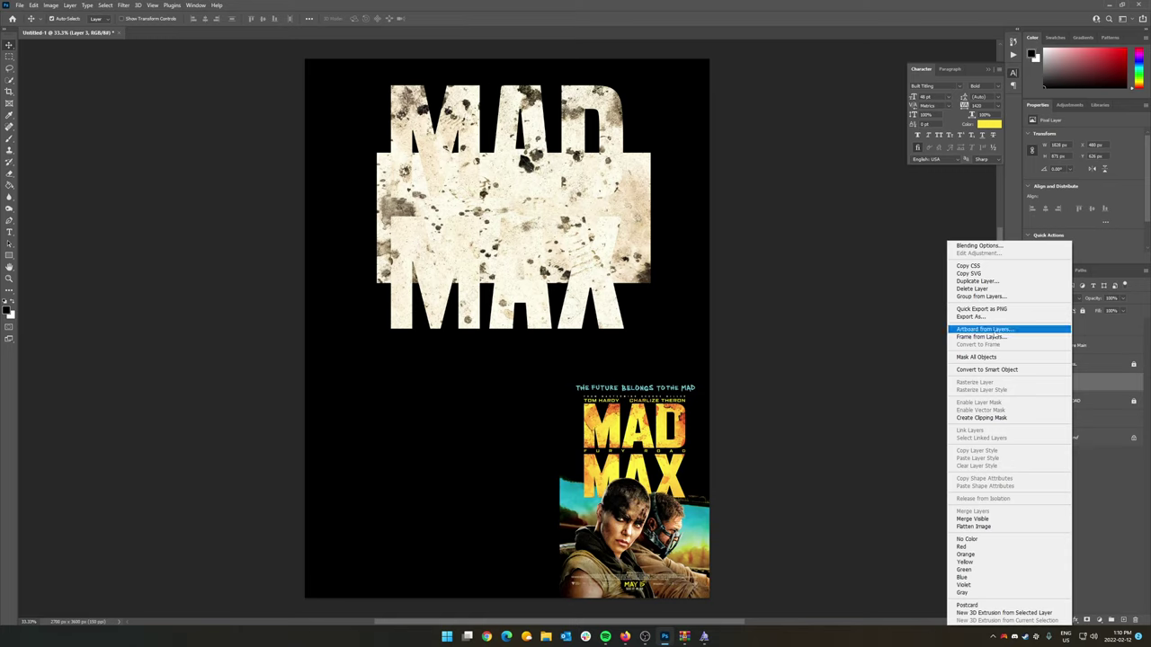
pyautogui.click(980, 417)
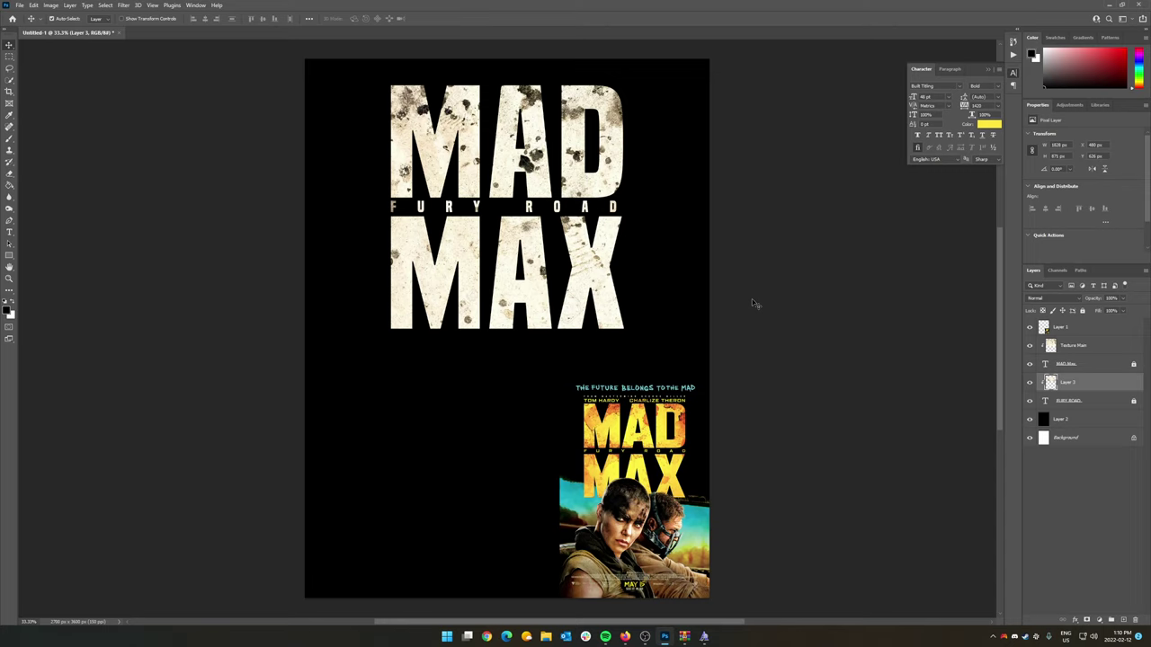
pyautogui.click(1092, 347)
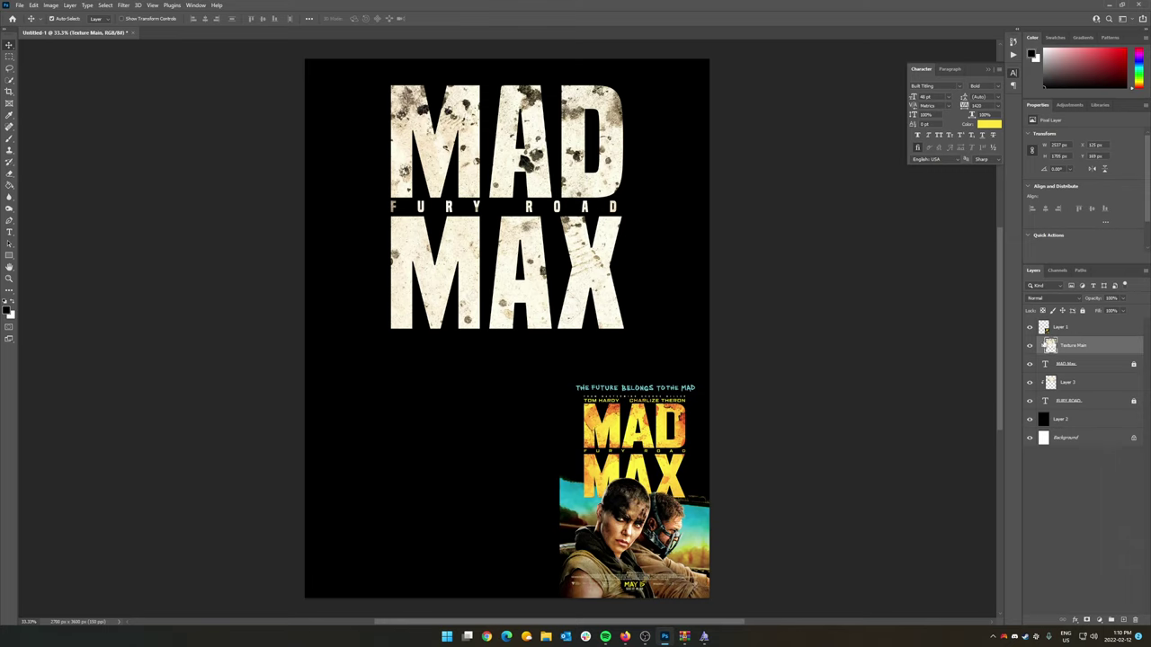
# Rename the pasted texture layer to 'Texture Secondary'
pyautogui.doubleClick(1068, 385)
pyautogui.write('T')
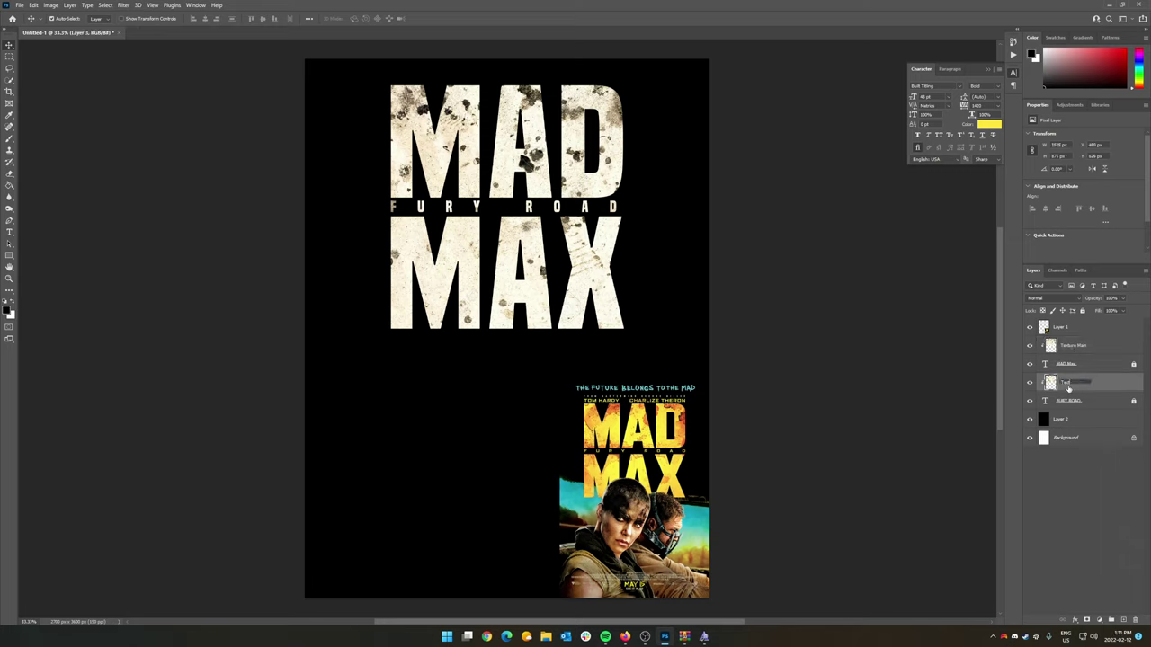
pyautogui.write('exture Secondary')
pyautogui.press('Return')
# Try Dissolve, Darken and Color Burn blend modes on Texture Main
pyautogui.click(1083, 346)
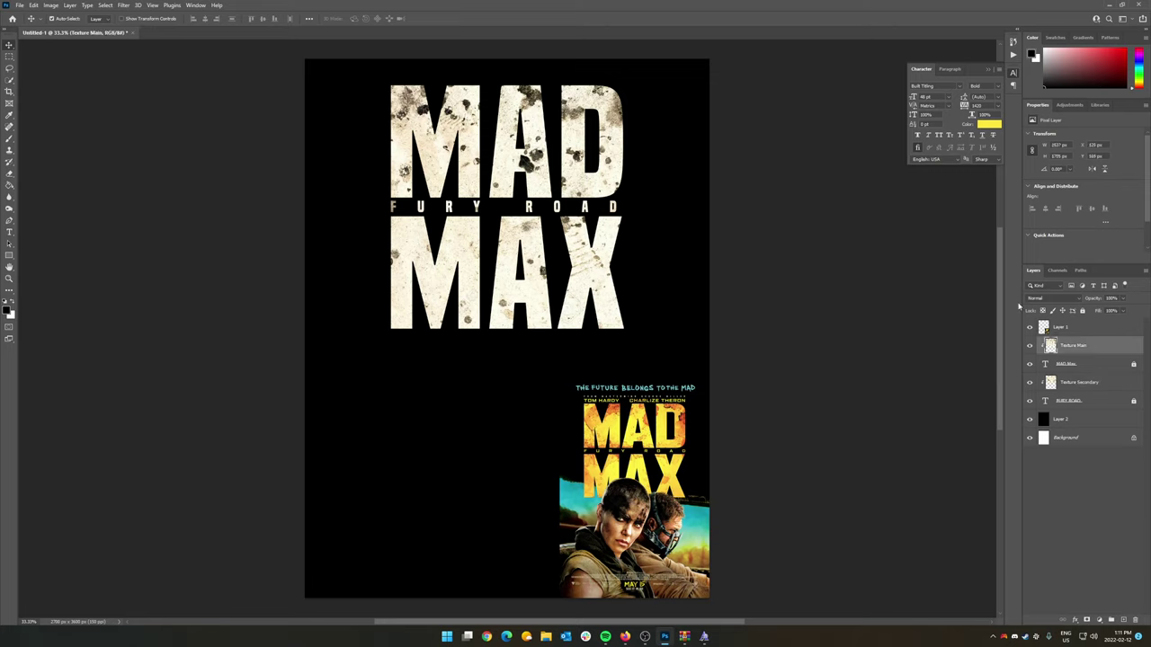
pyautogui.click(1073, 297)
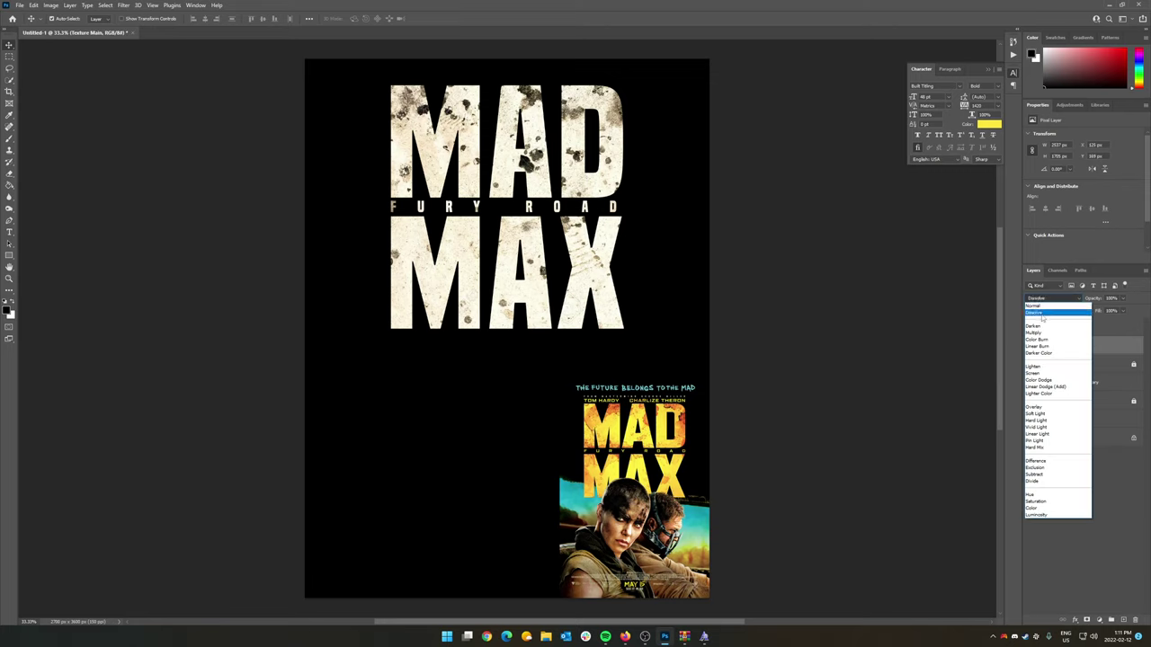
pyautogui.click(1038, 304)
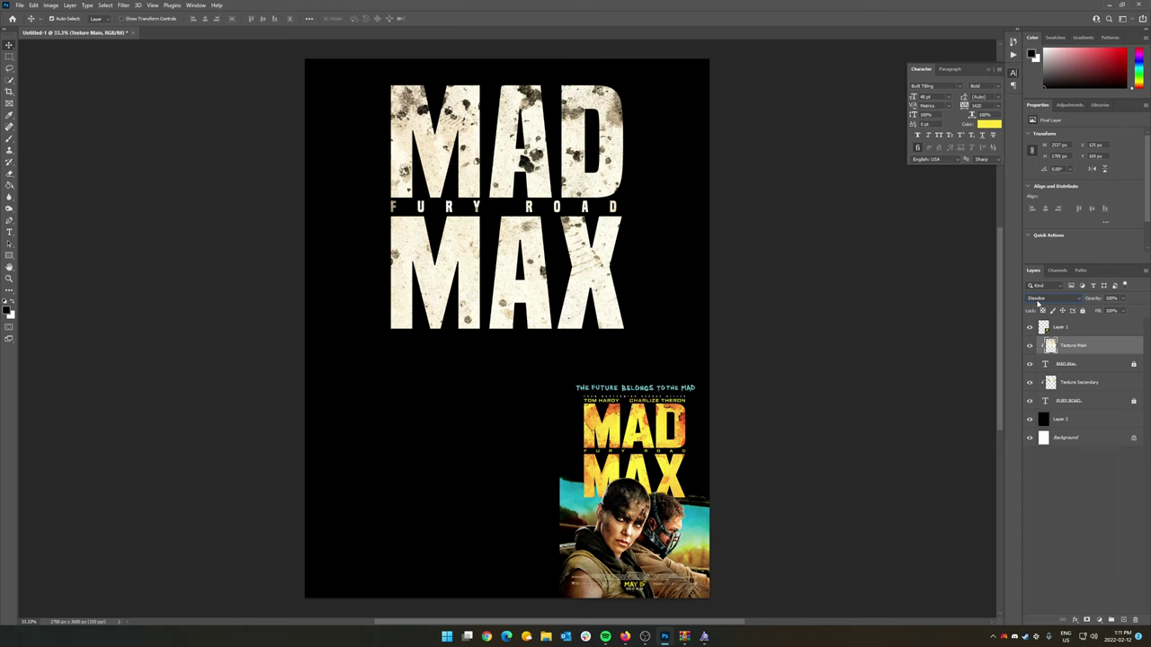
pyautogui.click(1039, 300)
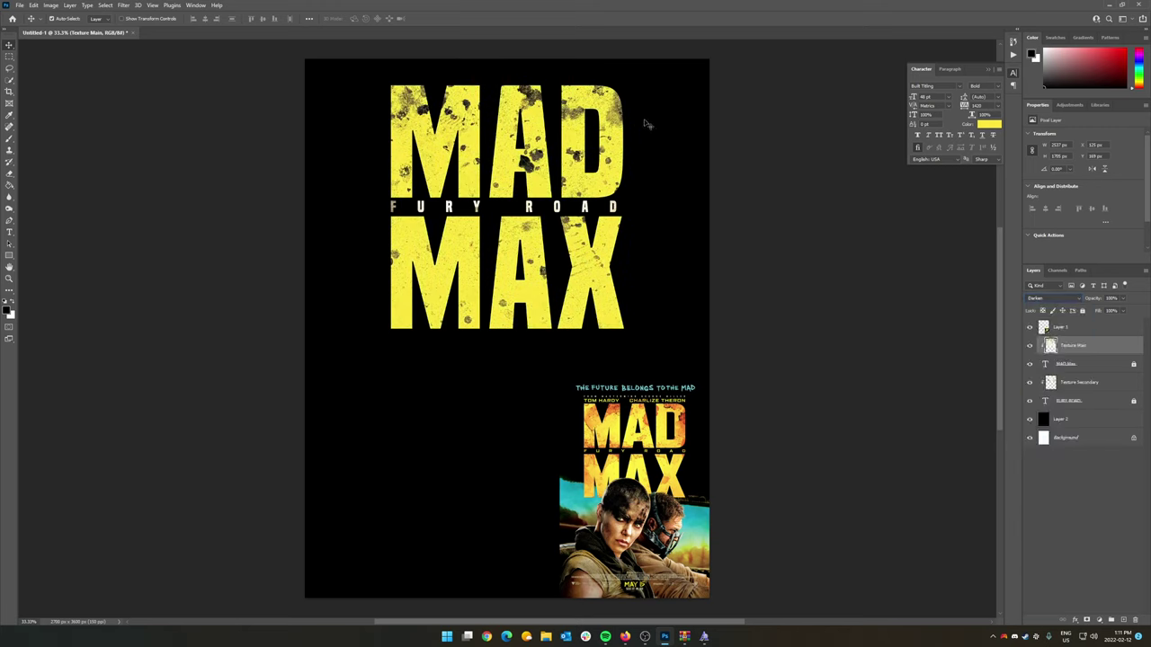
pyautogui.click(1038, 299)
pyautogui.click(1037, 339)
# Cycle Texture Main through Screen, Overlay, Hard Light and others, settling on Multiply
pyautogui.hotkey('shift', '+')
pyautogui.hotkey('shift', '+')
pyautogui.hotkey('shift', '+')
pyautogui.hotkey('shift', '+')
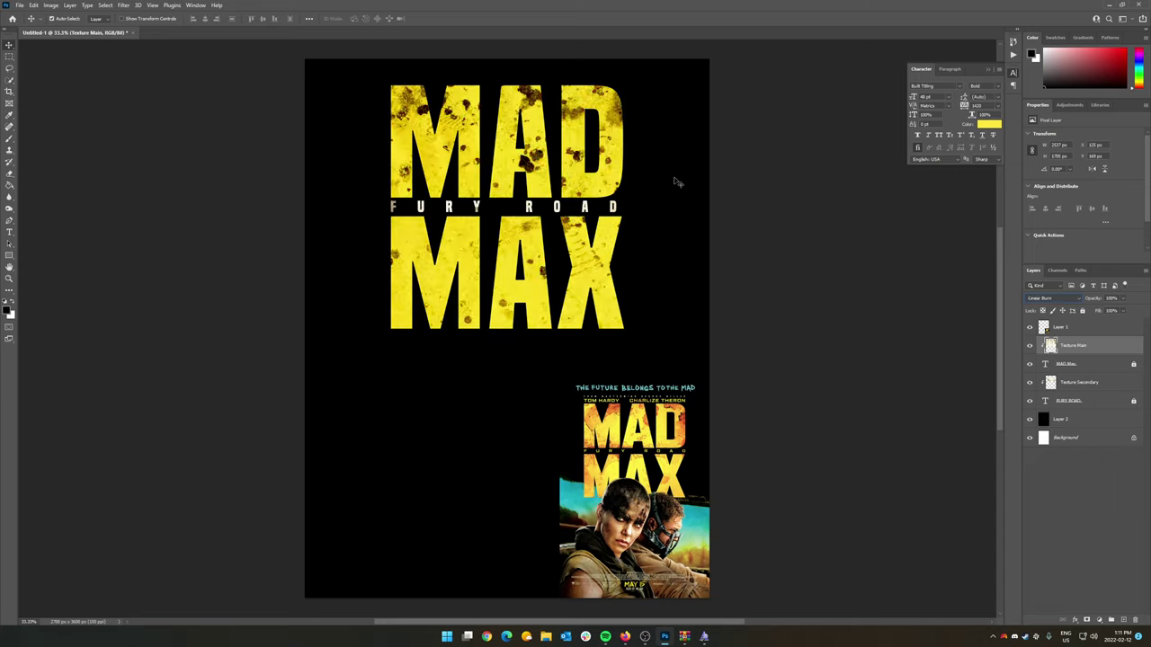
pyautogui.hotkey('shift', '+')
pyautogui.hotkey('shift', '+')
pyautogui.hotkey('shift', '+')
pyautogui.hotkey('shift', '+')
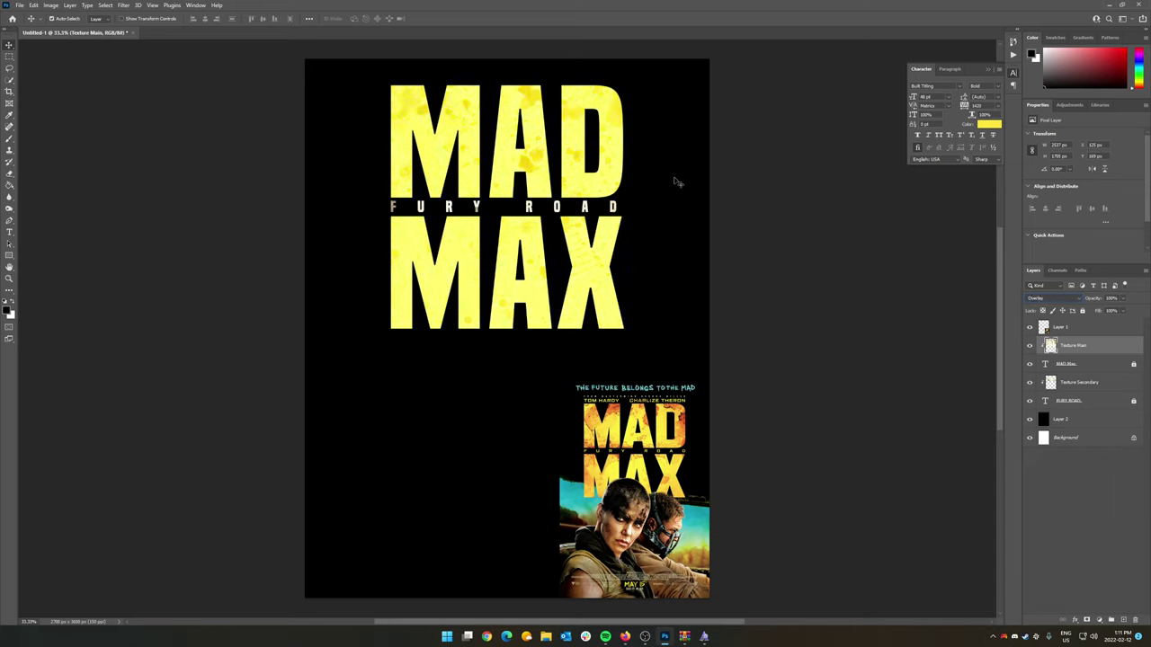
pyautogui.hotkey('shift', '+')
pyautogui.hotkey('shift', '+')
pyautogui.hotkey('shift', '+')
pyautogui.hotkey('shift', '+')
pyautogui.hotkey('shift', '+')
pyautogui.hotkey('shift', '+')
pyautogui.hotkey('shift', '+')
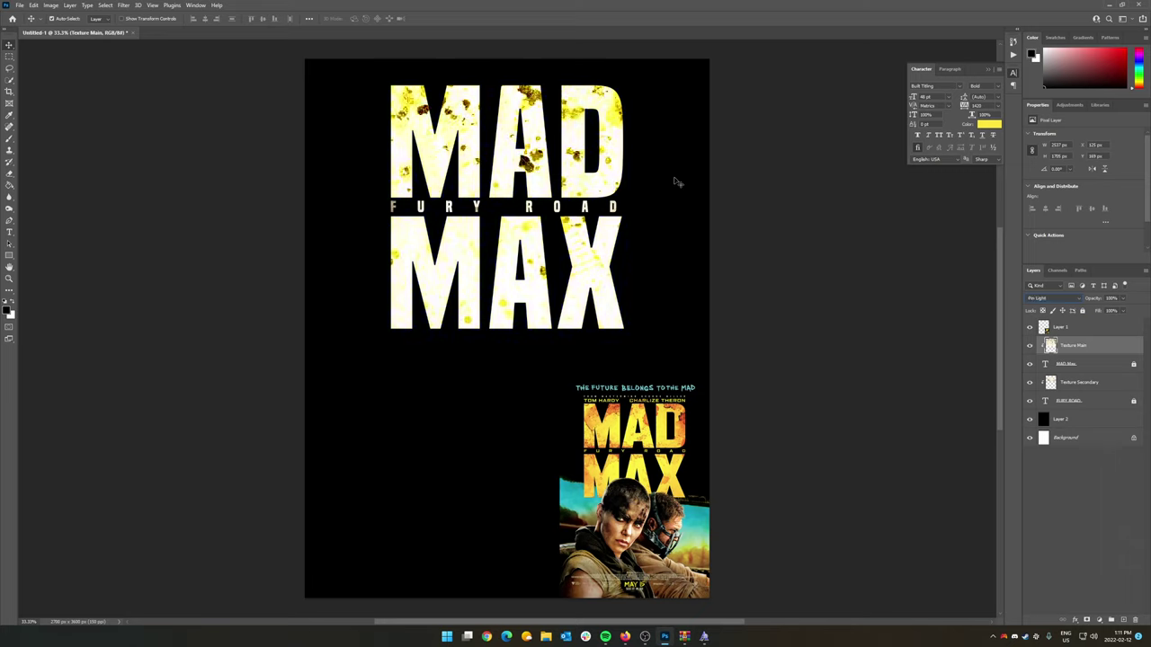
pyautogui.hotkey('shift', '+')
pyautogui.hotkey('shift', '+')
pyautogui.hotkey('shift', '+')
pyautogui.hotkey('shift', '+')
pyautogui.hotkey('shift', '+')
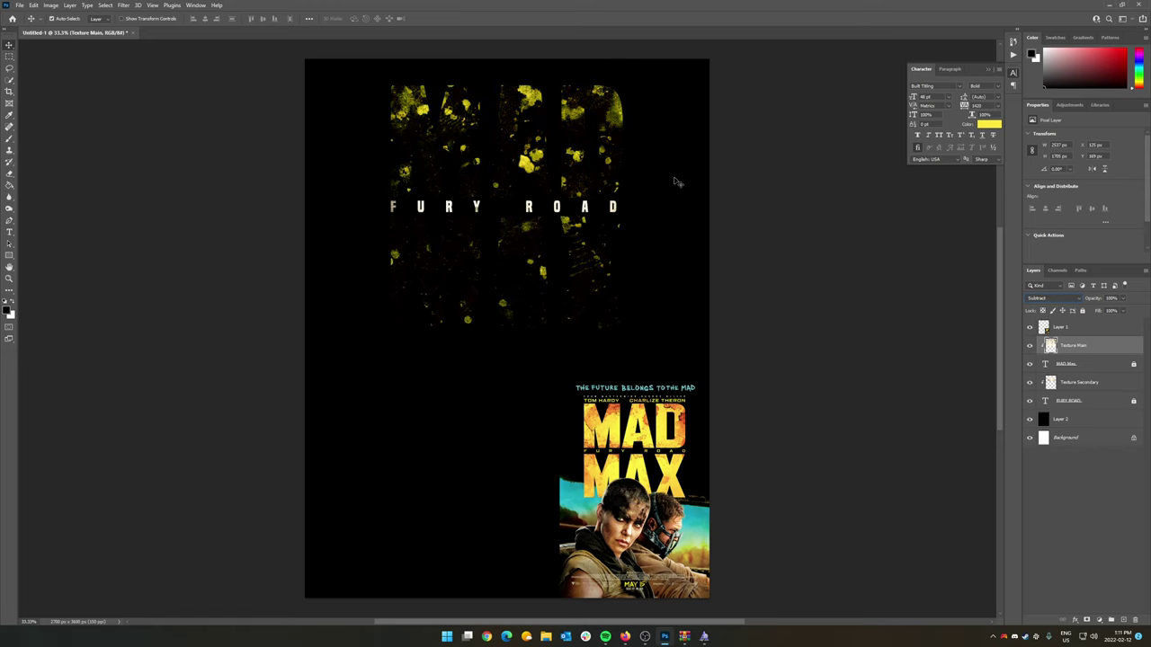
pyautogui.hotkey('shift', '+')
pyautogui.hotkey('shift', '+')
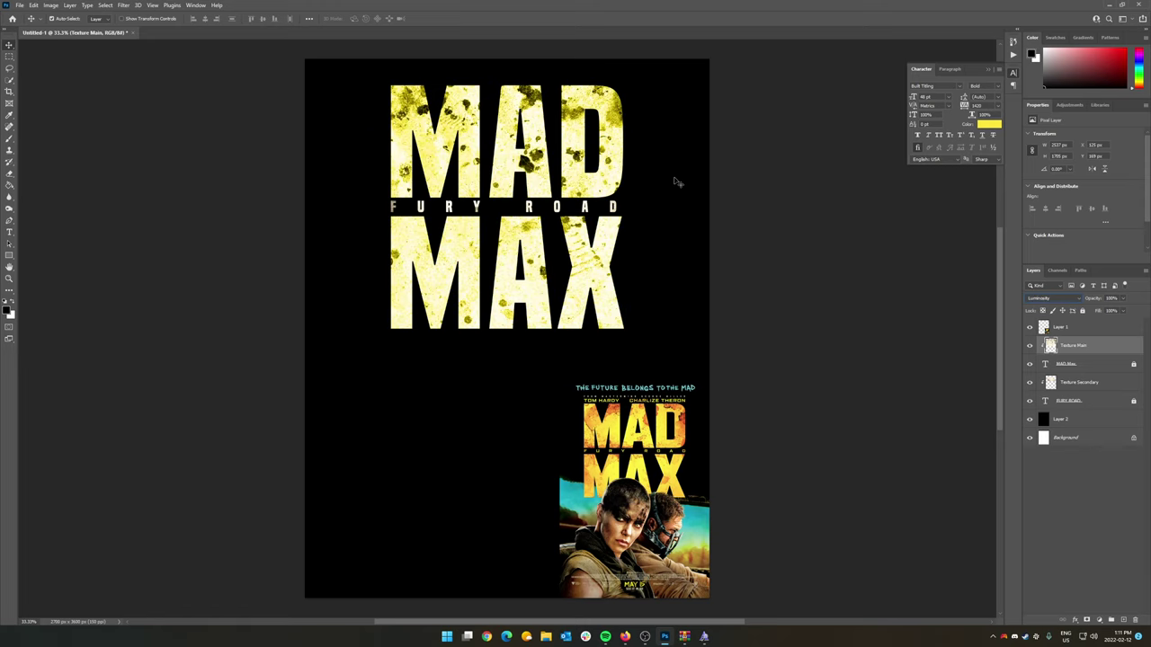
pyautogui.hotkey('shift', '-')
pyautogui.hotkey('shift', '+')
pyautogui.hotkey('shift', '+')
pyautogui.hotkey('shift', '+')
pyautogui.hotkey('shift', '+')
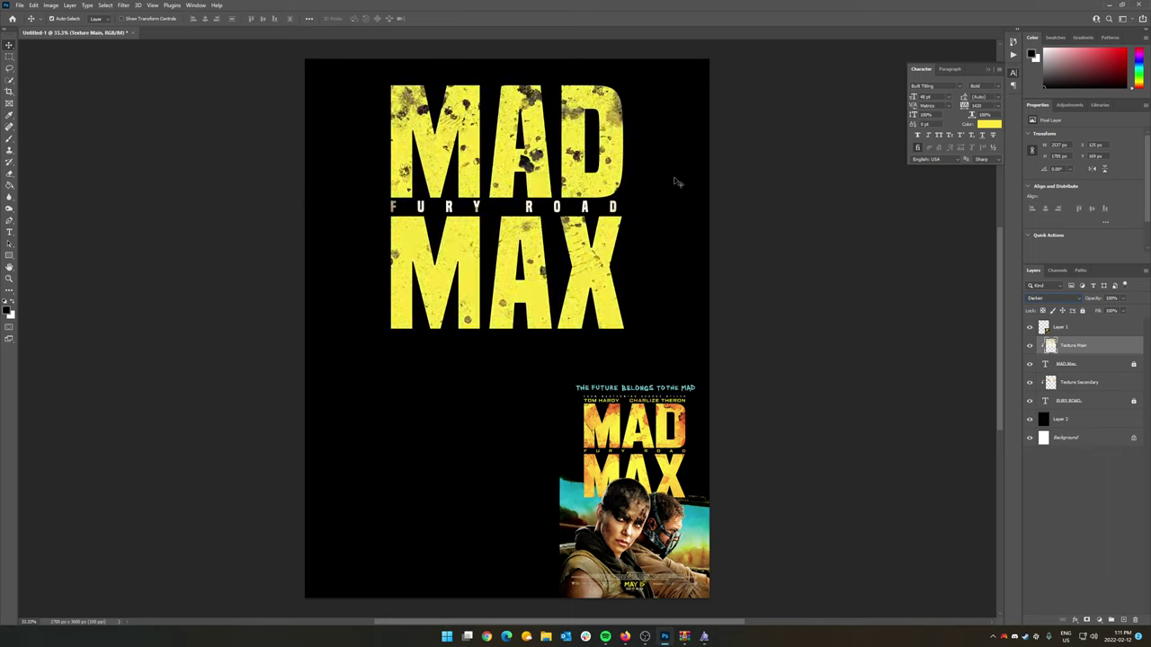
pyautogui.hotkey('shift', '+')
pyautogui.hotkey('shift', '-')
pyautogui.hotkey('shift', '+')
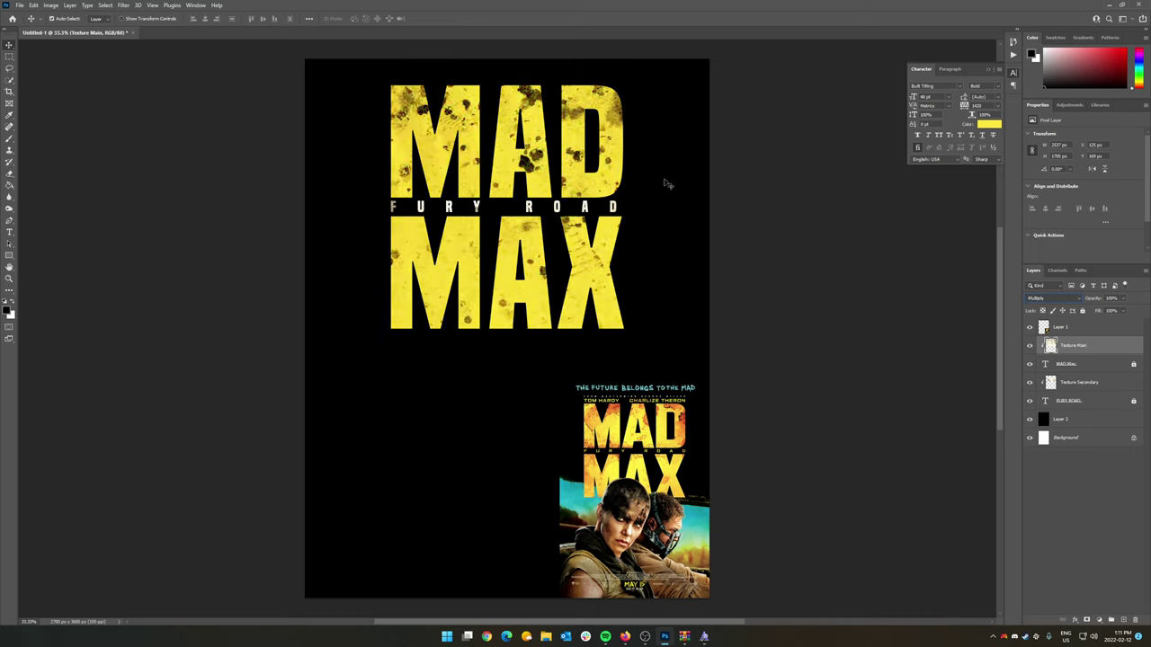
# Give Texture Secondary Darken blending so FURY ROAD shows yellow
pyautogui.click(1076, 384)
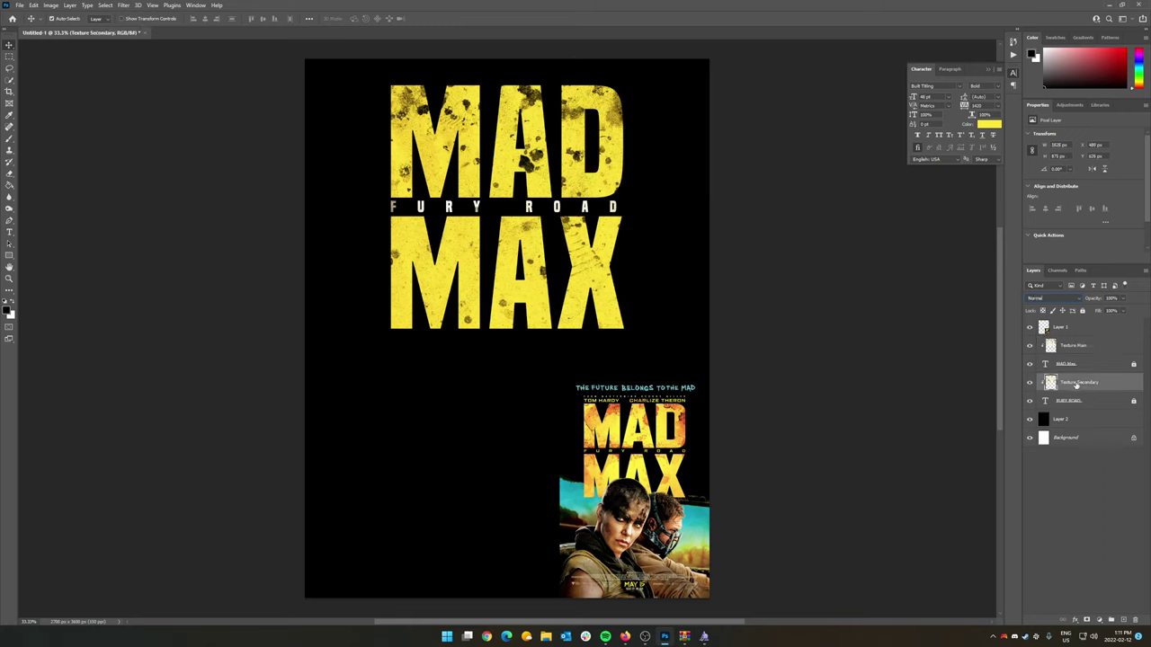
pyautogui.click(1043, 297)
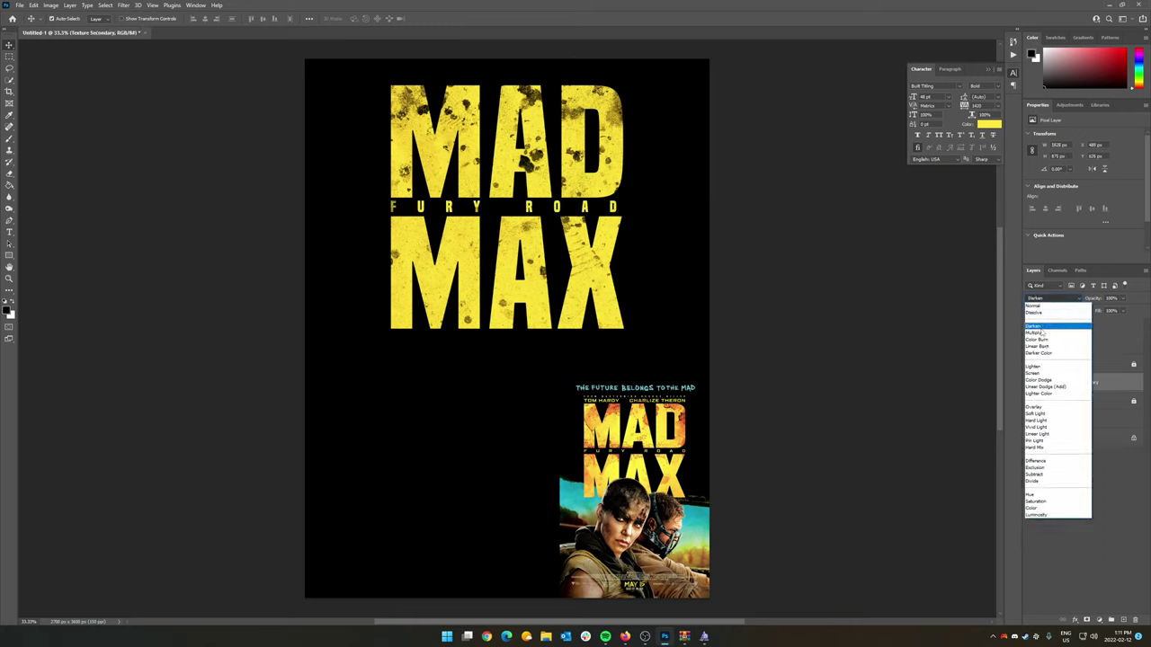
pyautogui.click(1047, 326)
pyautogui.click(666, 228)
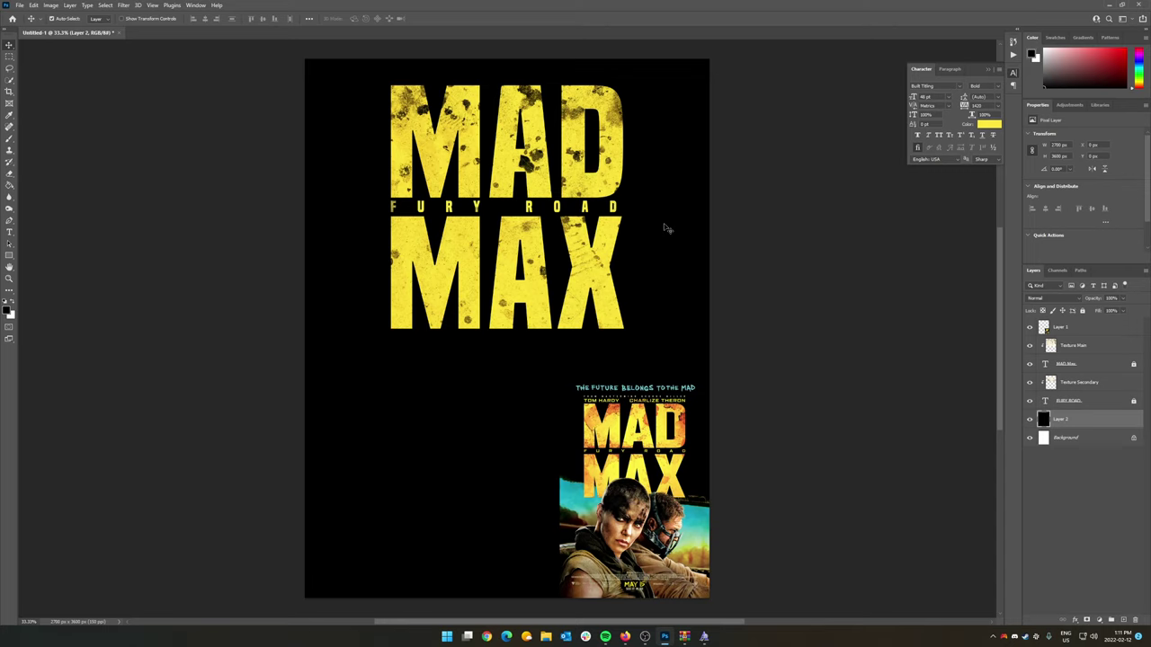